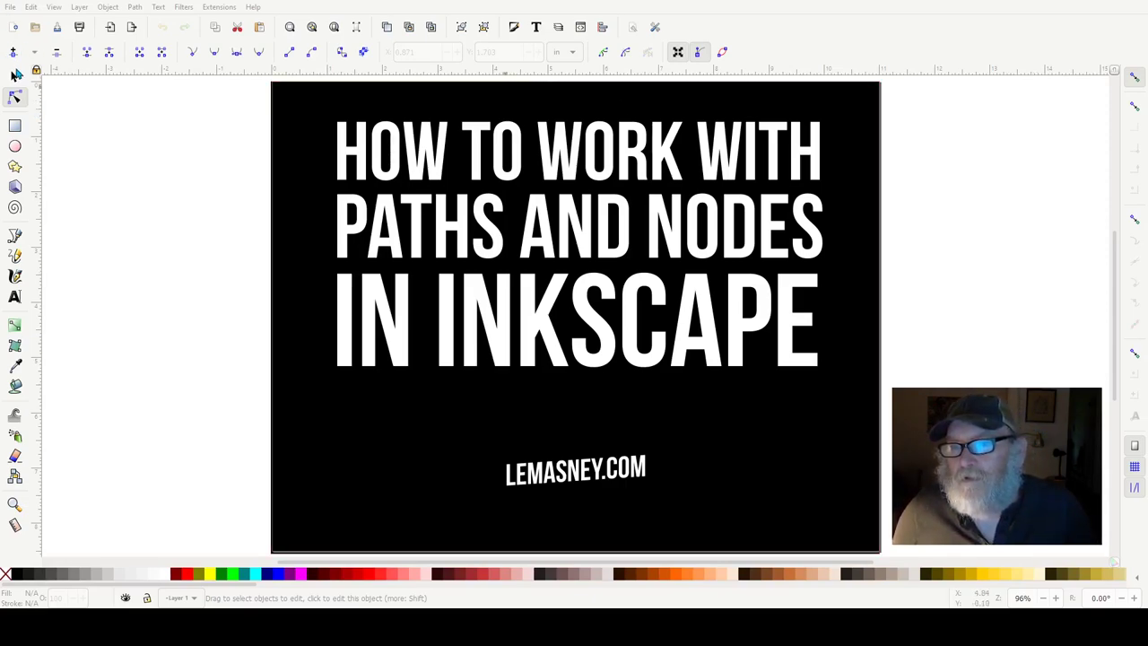
- Delete all the title artwork, including the black background and every text line, from the page
left_click(16, 72)
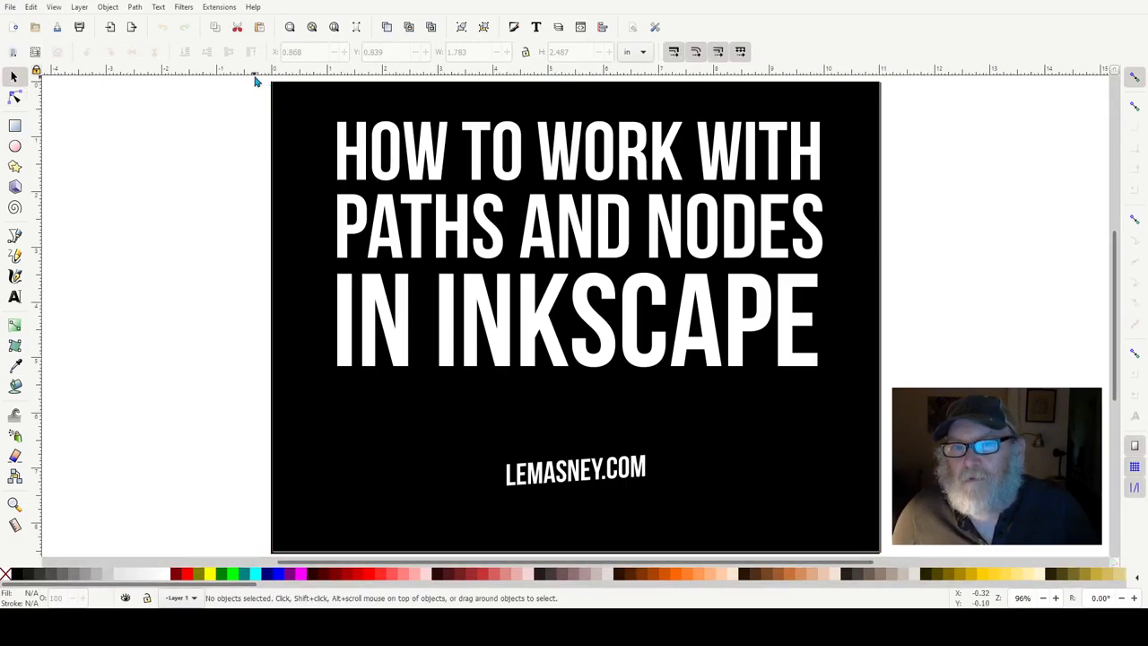
left_click_drag(255, 81, 930, 556)
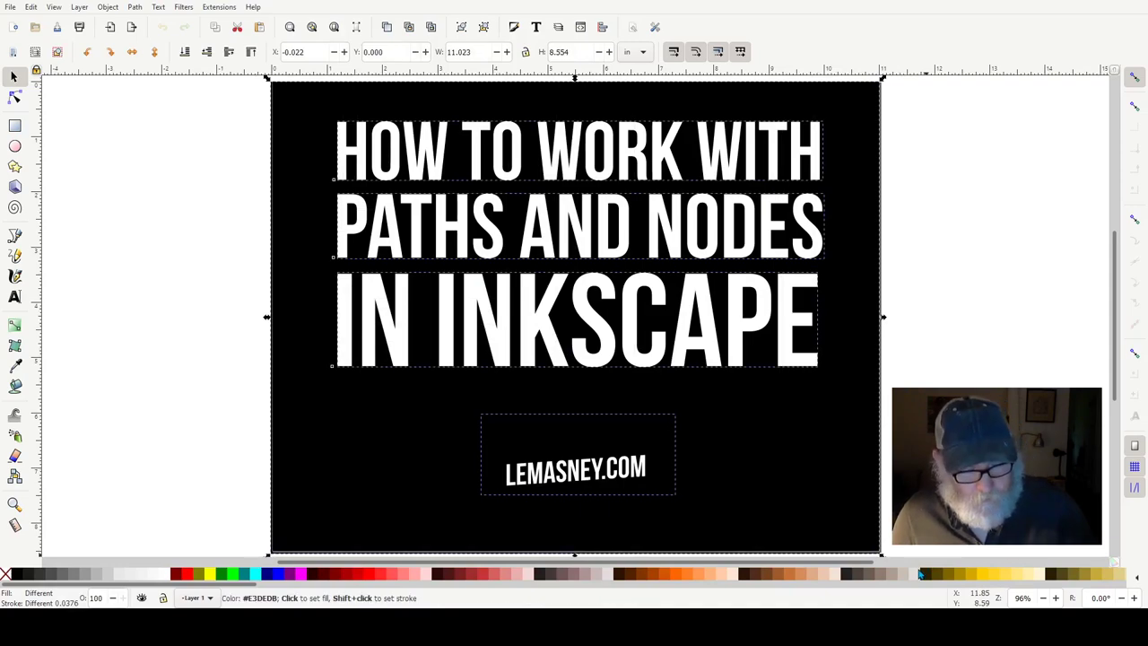
key("Delete")
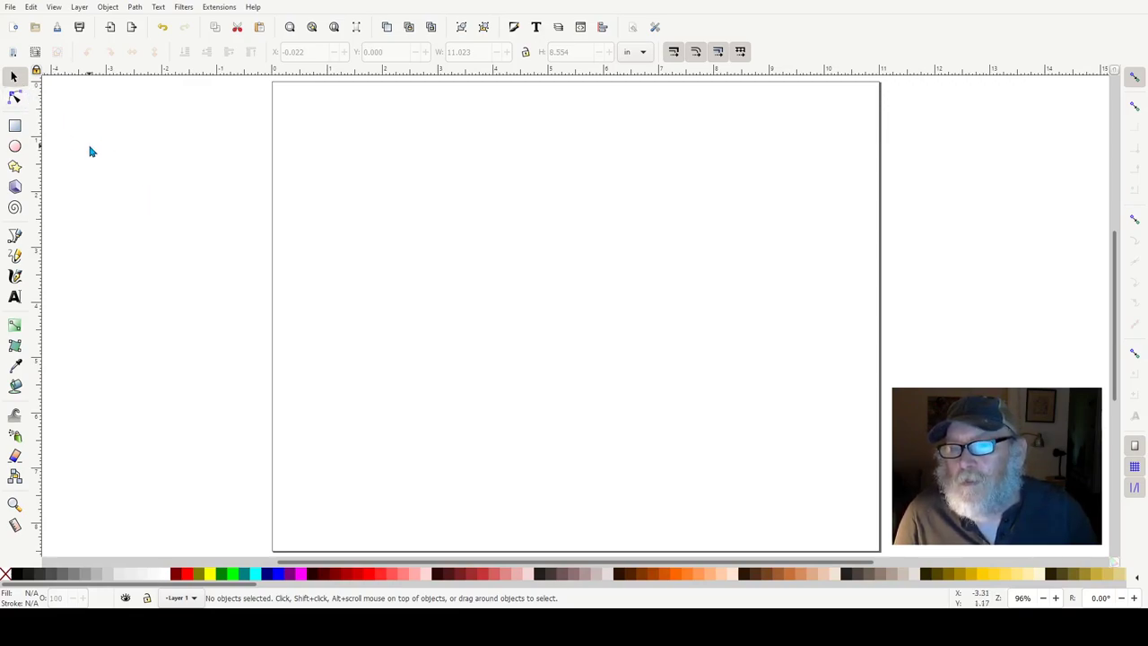
- Draw a rectangle about 1.94 by 1.92 in near the page's upper-left corner and a circle of about 0.95 in radius beside it
left_click(17, 127)
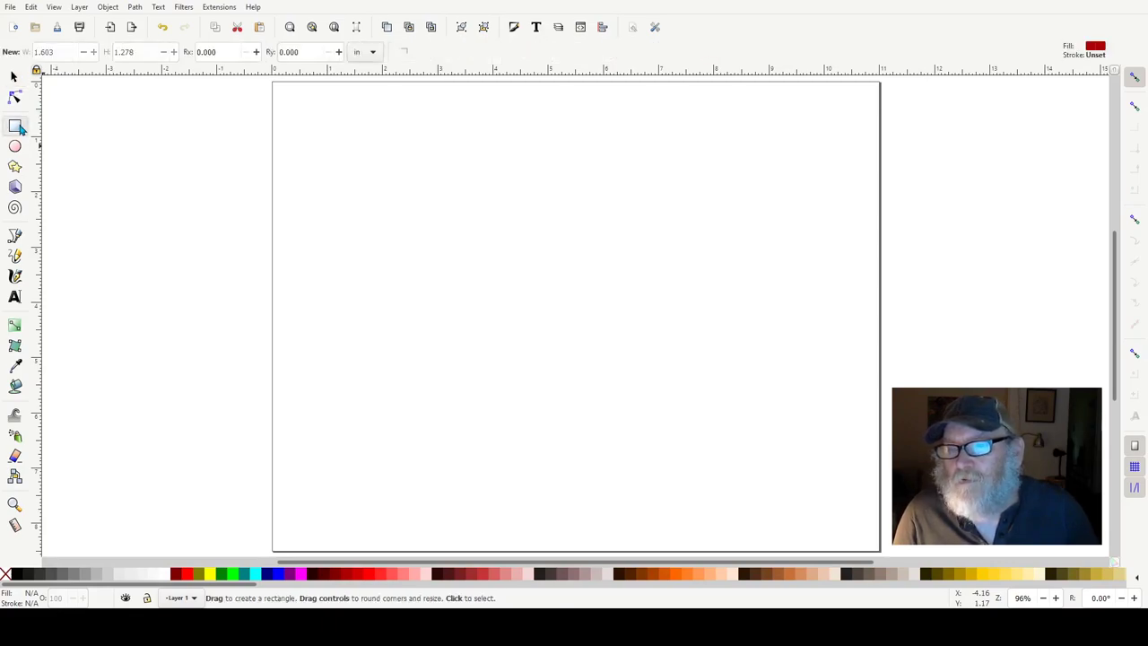
left_click_drag(293, 109, 402, 215)
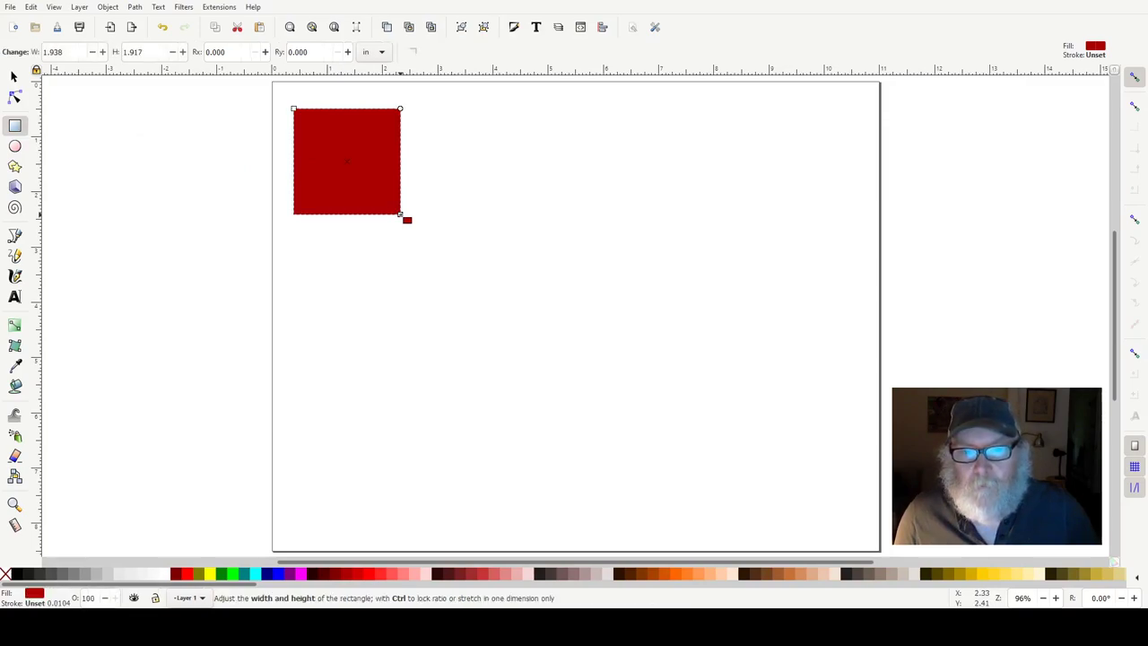
left_click(15, 149)
left_click_drag(427, 111, 534, 215)
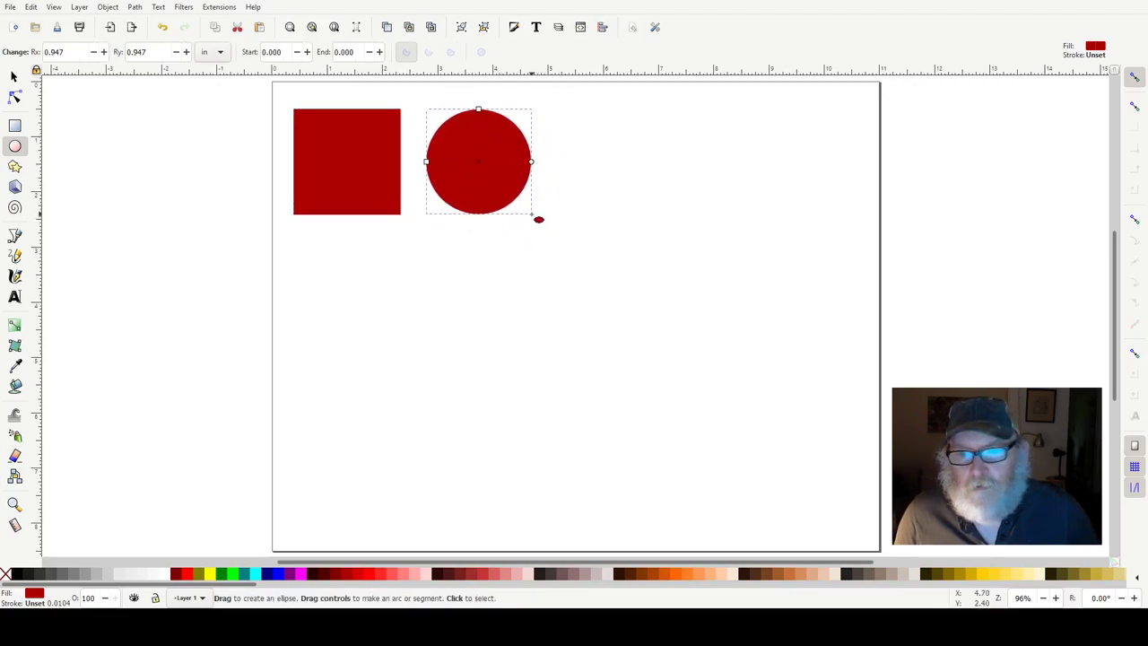
- Draw a nine-cornered star beside the circle and a spiral with 4.71 turns beside the star, continuing the row of shapes
left_click(23, 170)
left_click_drag(562, 110, 603, 159)
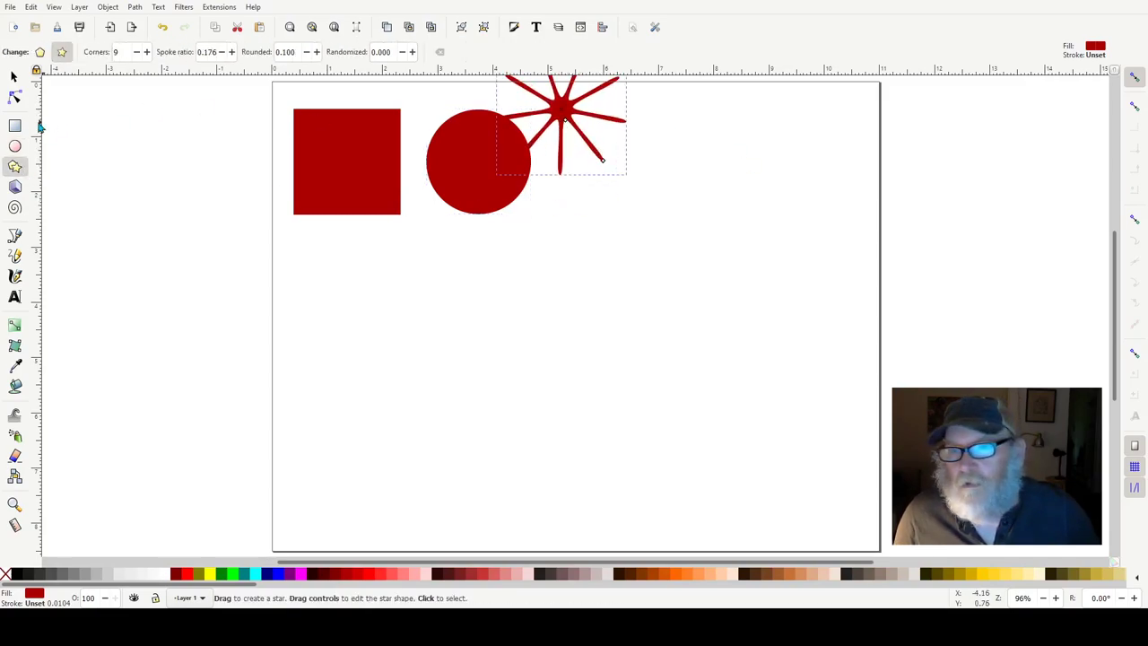
left_click(14, 79)
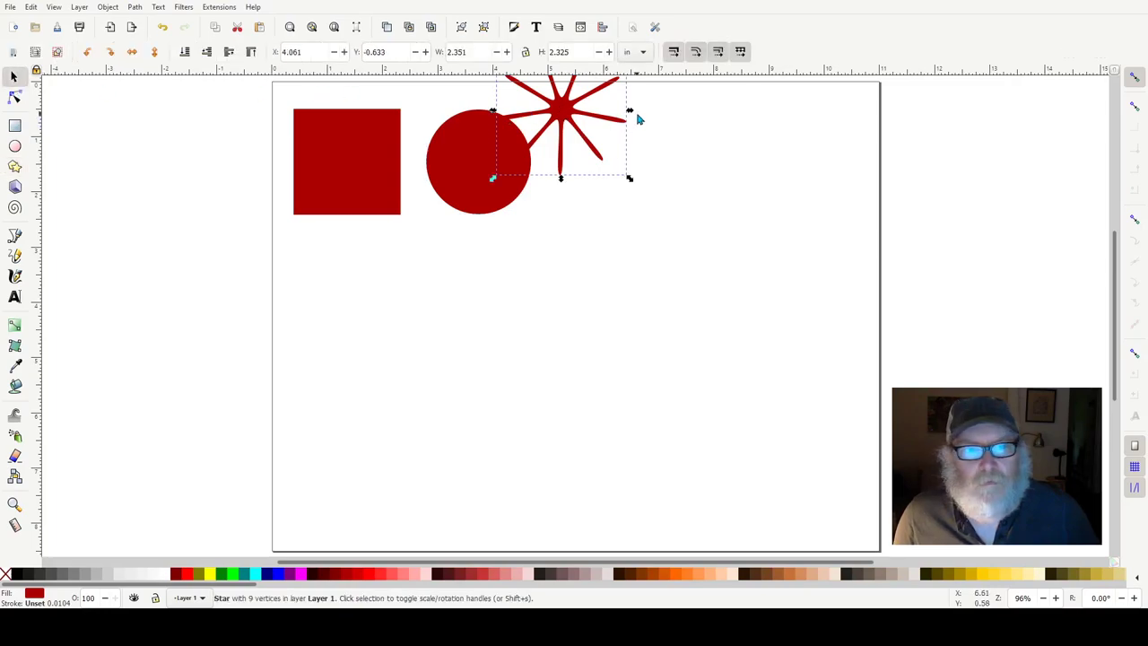
left_click_drag(576, 118, 646, 174)
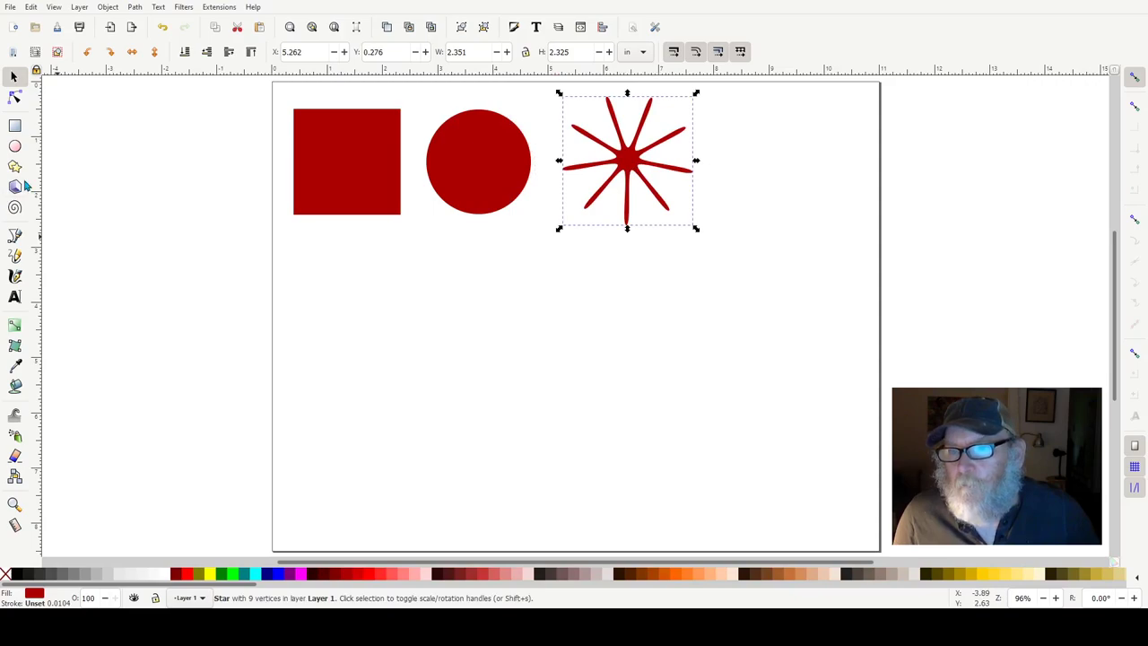
left_click(15, 207)
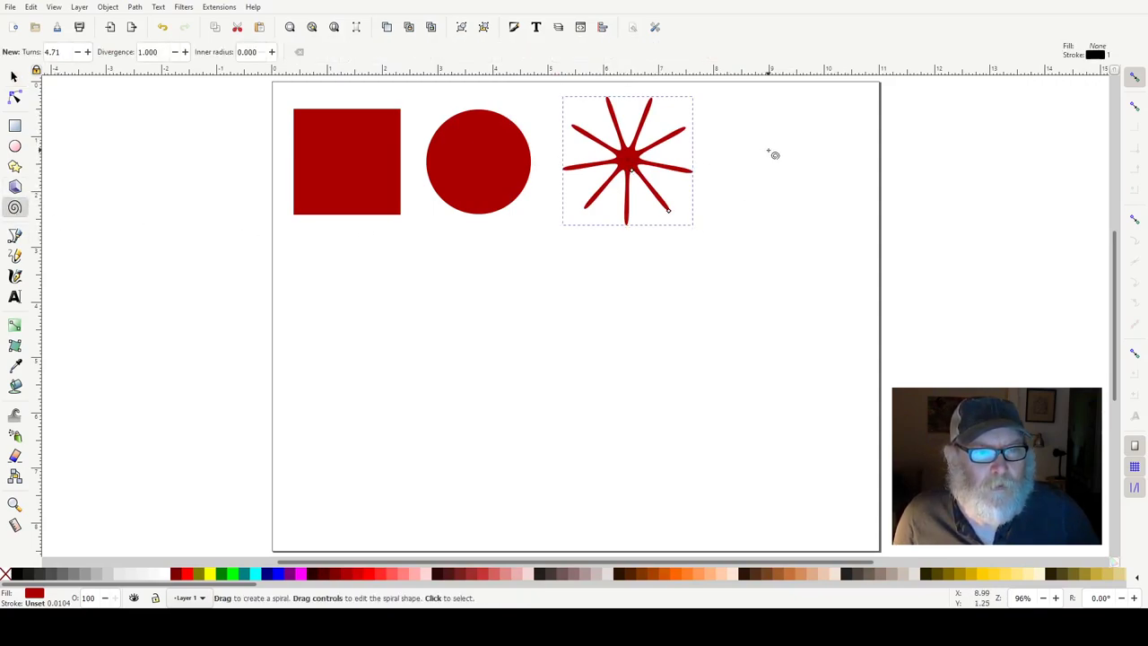
left_click_drag(771, 153, 807, 191)
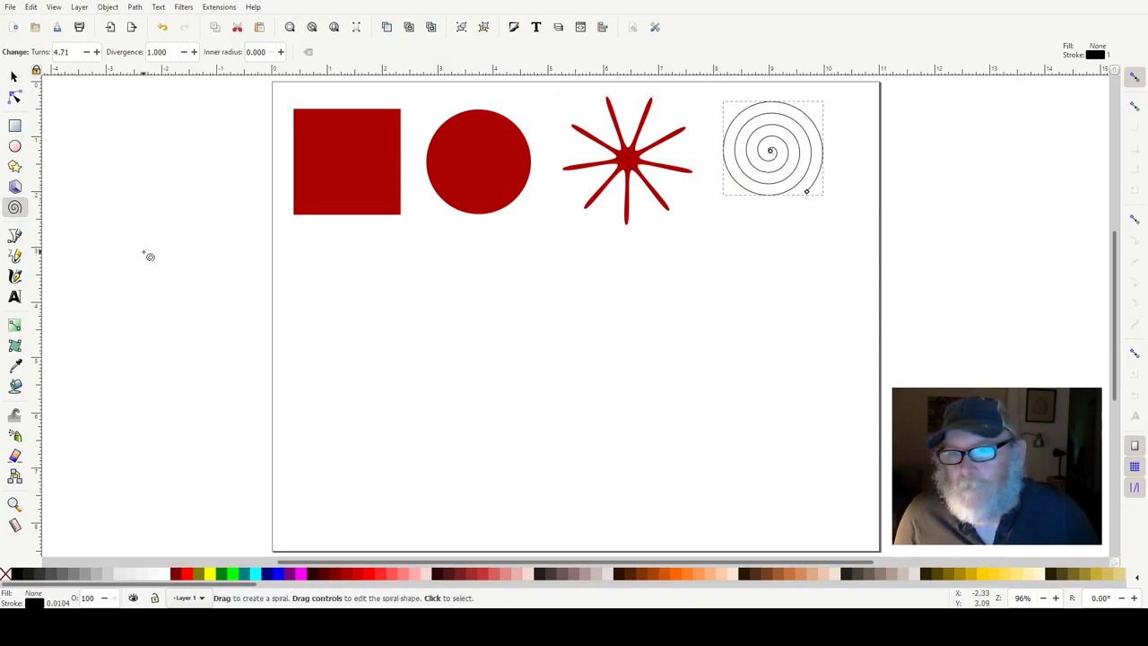
- Draw a closed Bezier shape of straight and curved segments below the square and fill it with yellow
left_click(27, 233)
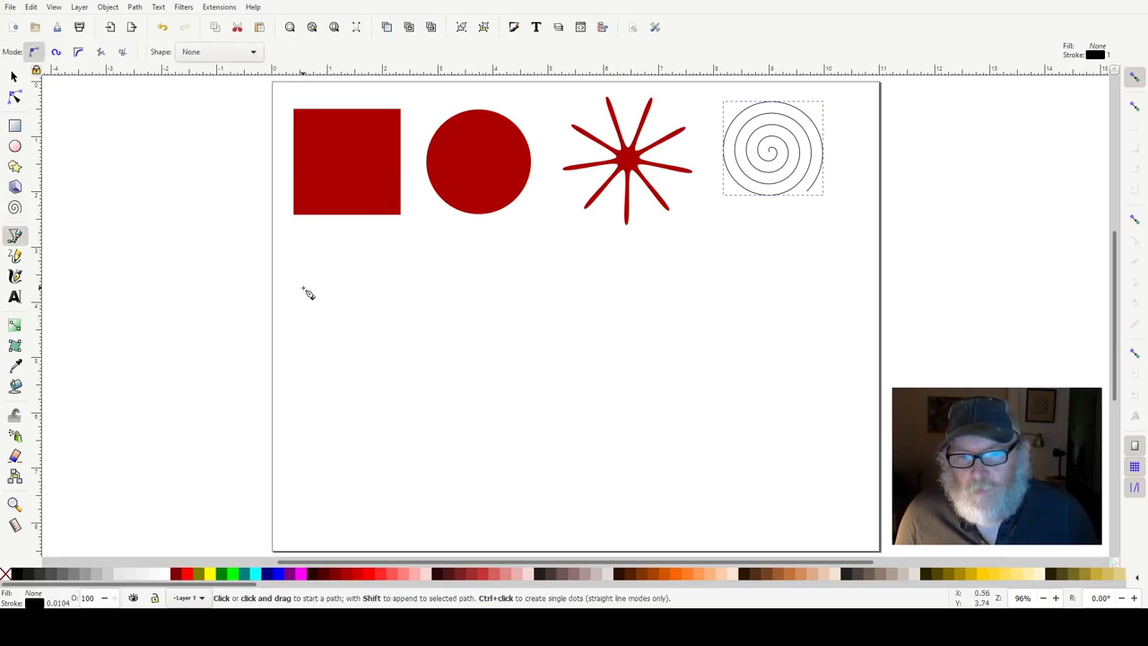
left_click(303, 288)
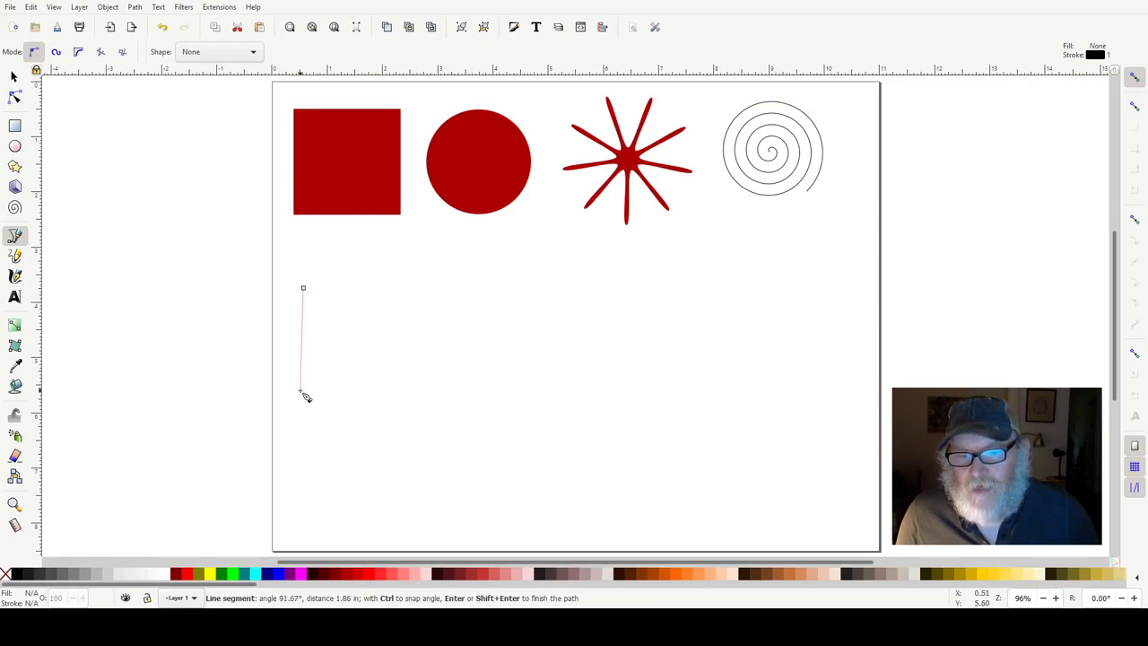
left_click(302, 391)
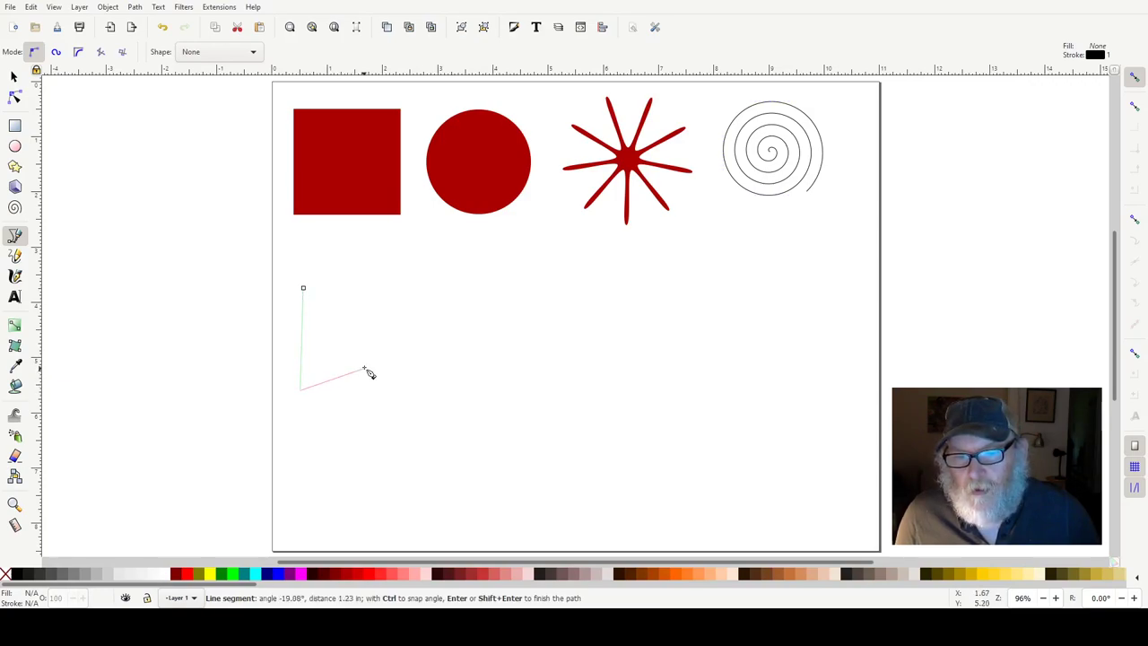
left_click_drag(368, 370, 400, 394)
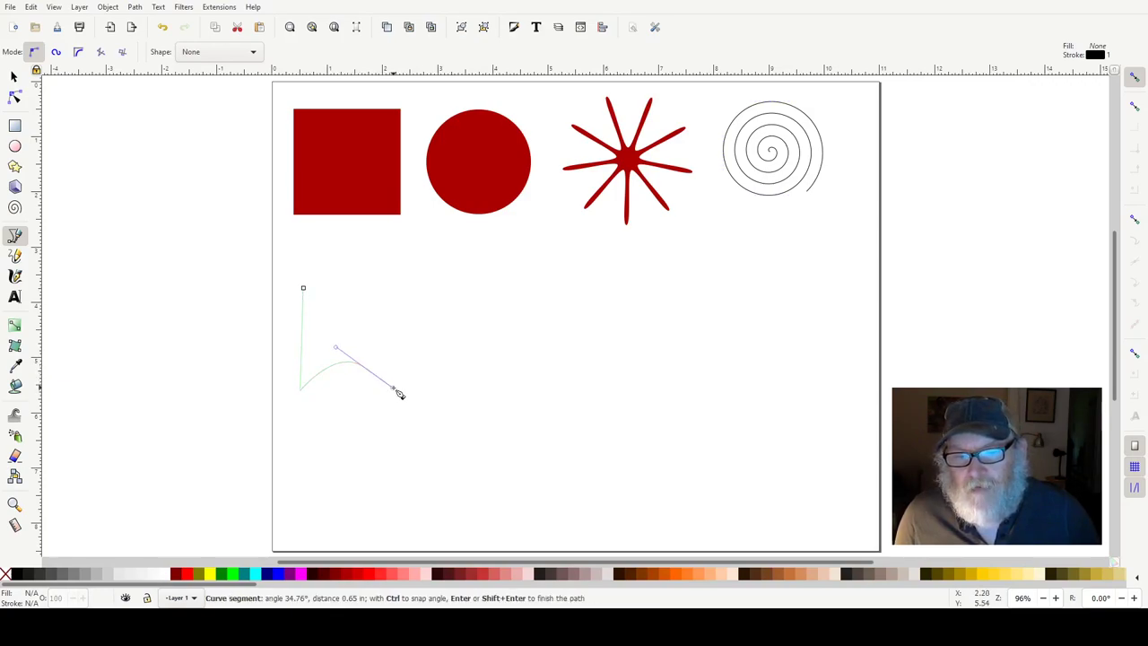
left_click(415, 344)
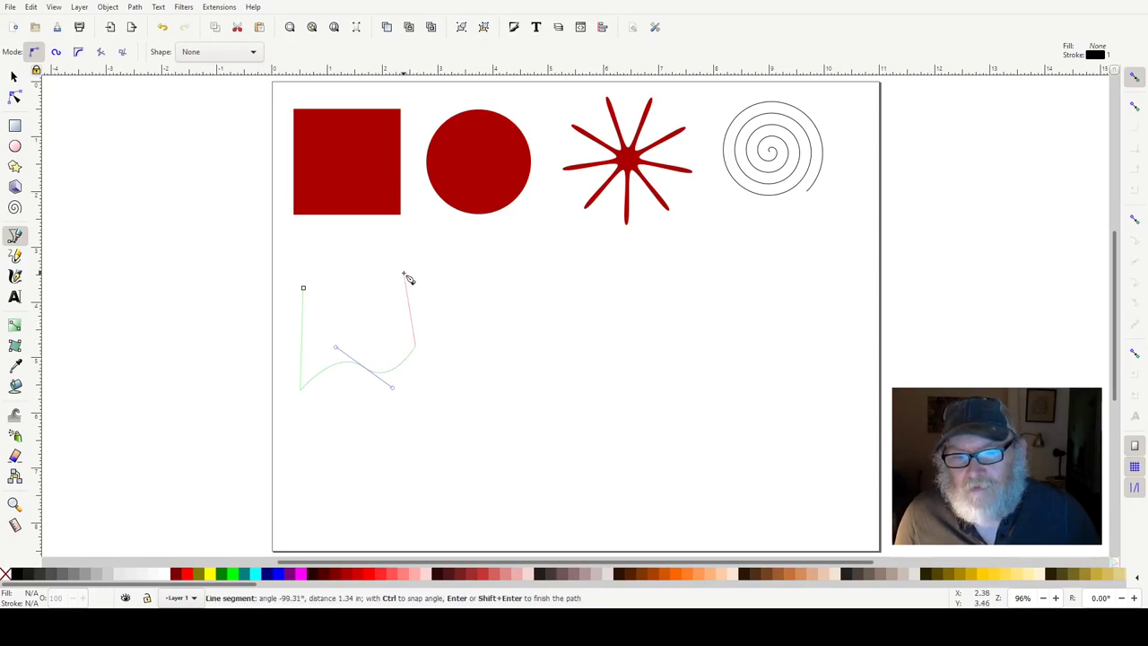
left_click_drag(406, 274, 349, 243)
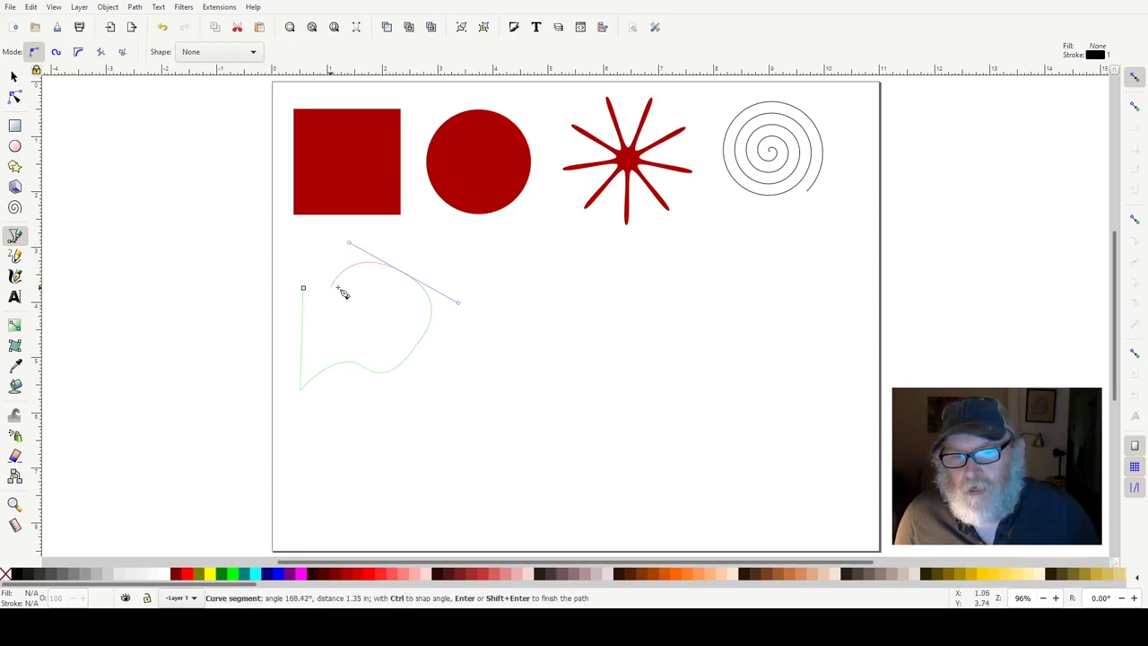
left_click_drag(333, 311, 336, 284)
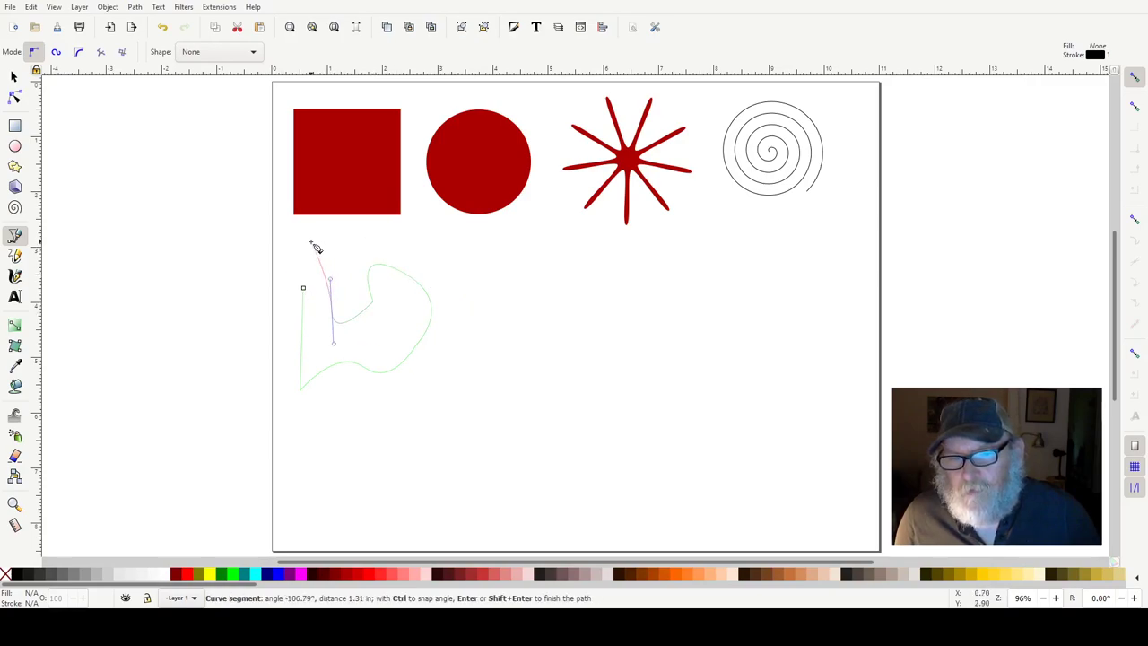
left_click_drag(312, 243, 296, 261)
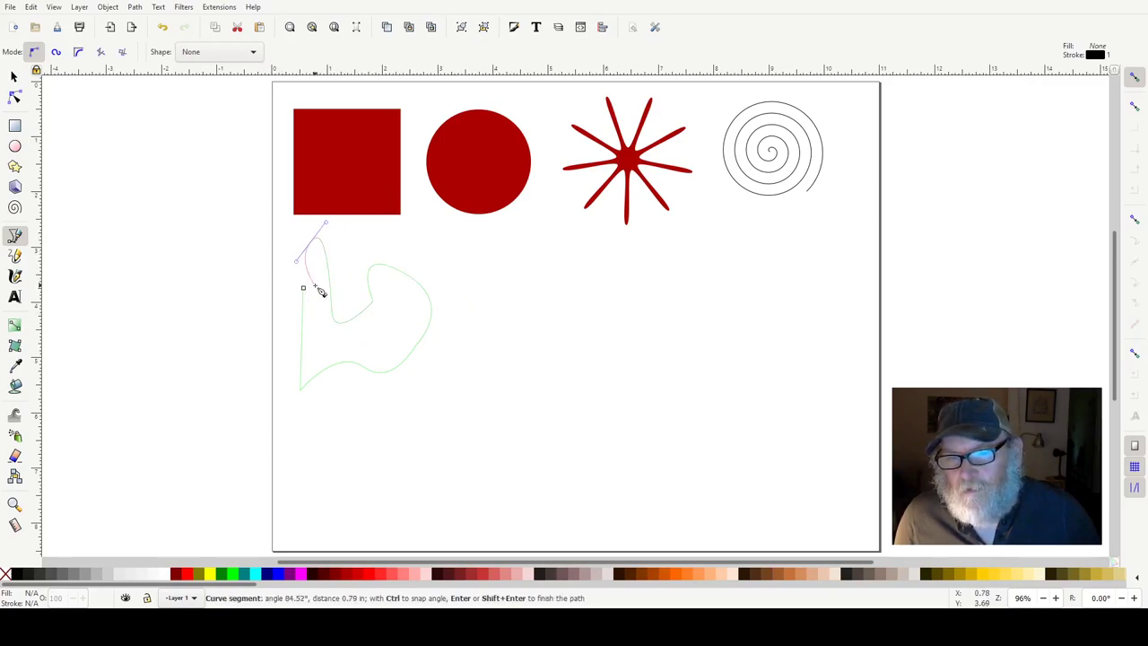
left_click(304, 289)
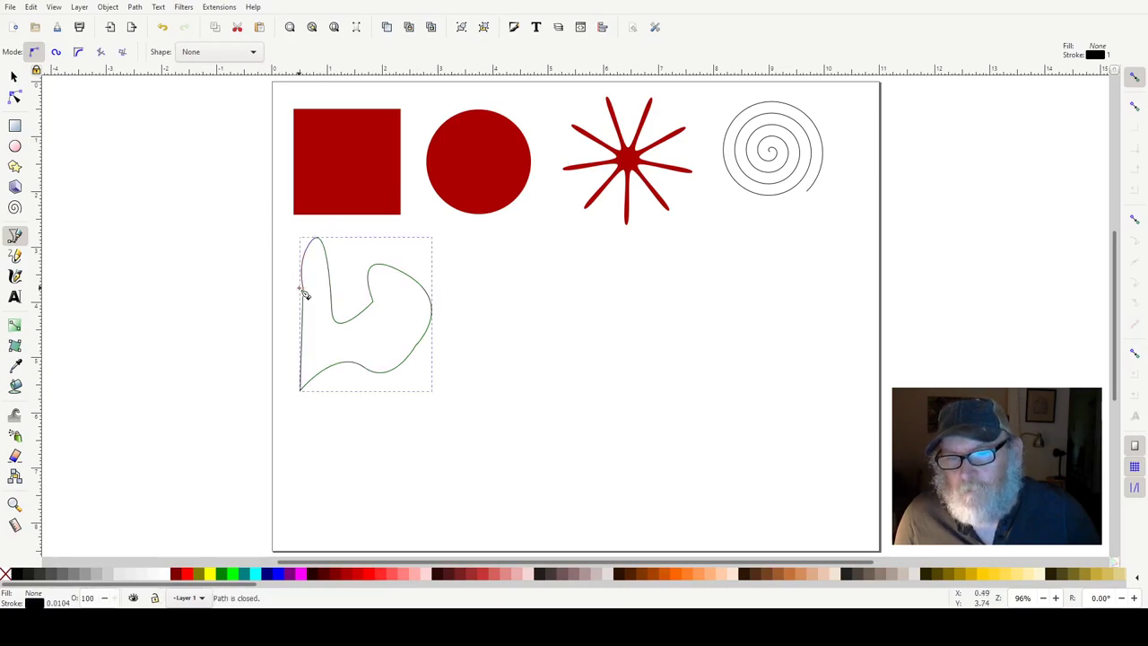
left_click(352, 574)
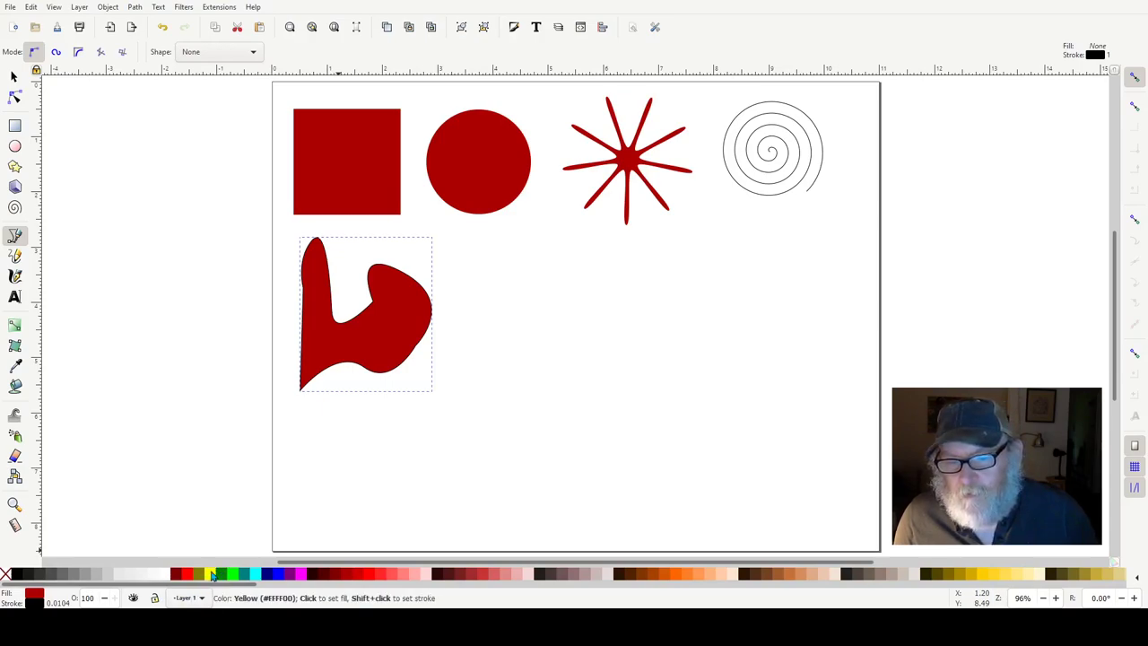
left_click(208, 574)
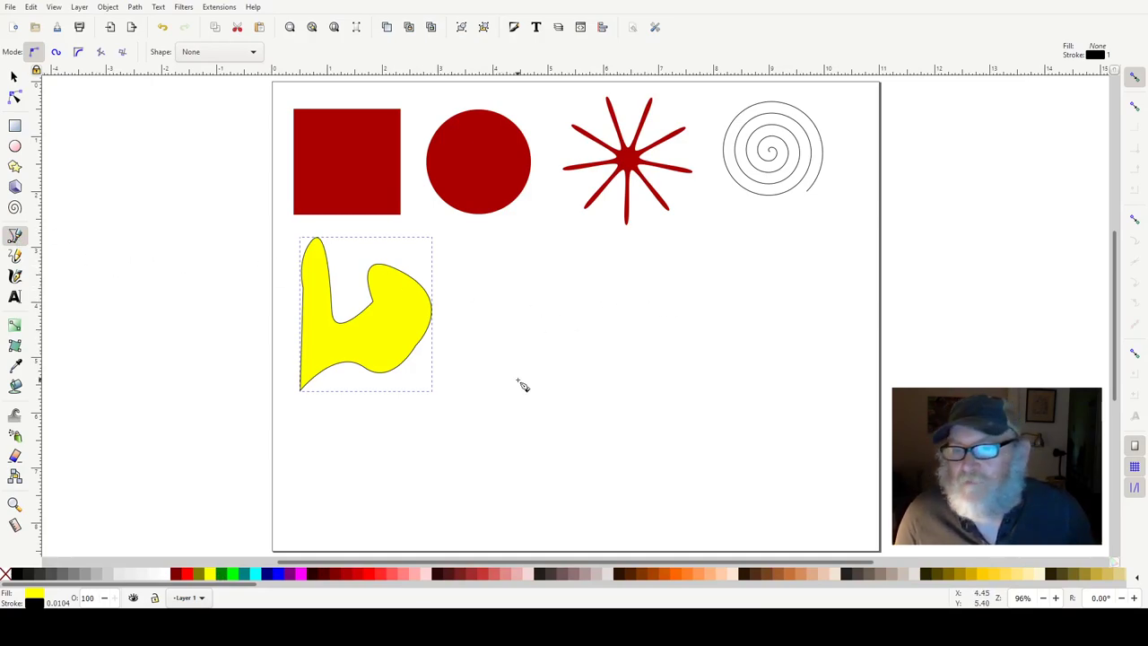
- Draw a winding freehand pencil line beside the yellow shape and a thick S-like Dip pen calligraphic stroke beyond it
left_click(21, 257)
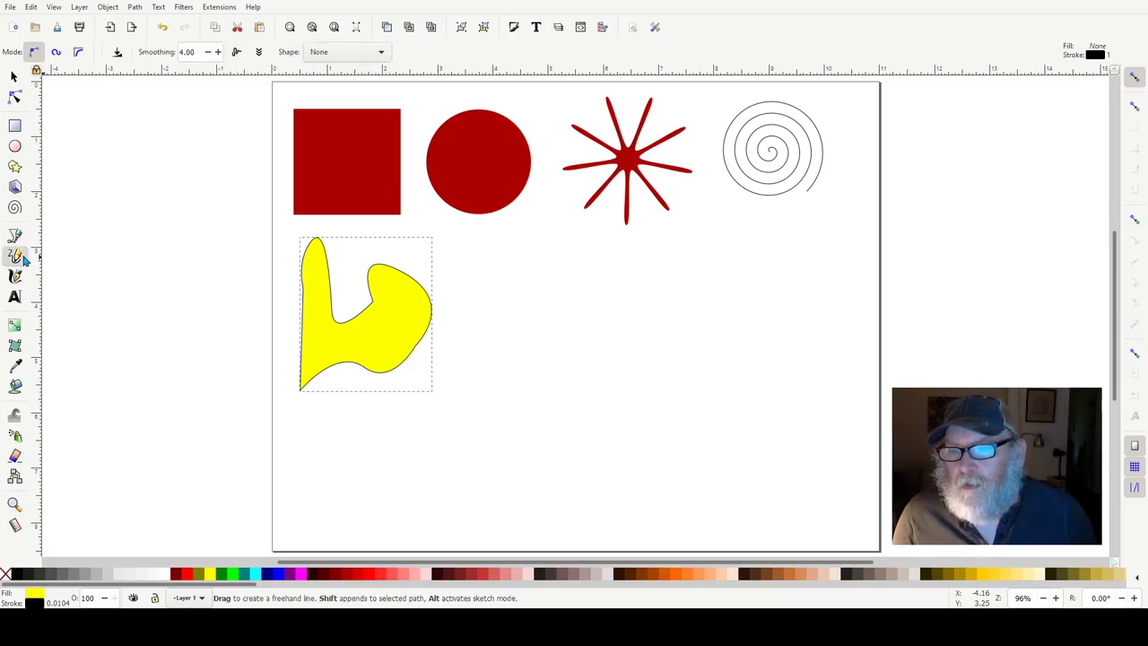
mouse_move(485, 278)
left_mouse_down()
mouse_move(544, 245)
mouse_move(547, 261)
mouse_move(483, 301)
mouse_move(504, 322)
mouse_move(577, 316)
mouse_move(578, 345)
mouse_move(482, 344)
mouse_move(479, 374)
mouse_move(495, 384)
mouse_move(557, 376)
mouse_move(562, 390)
mouse_move(471, 391)
left_mouse_up()
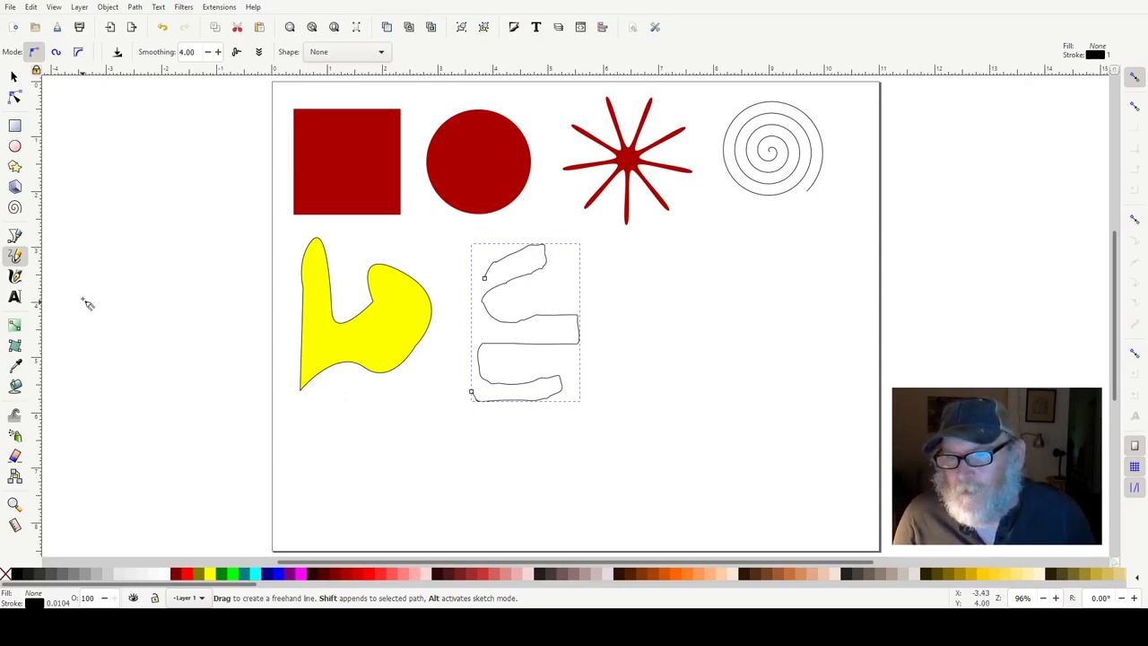
left_click(15, 278)
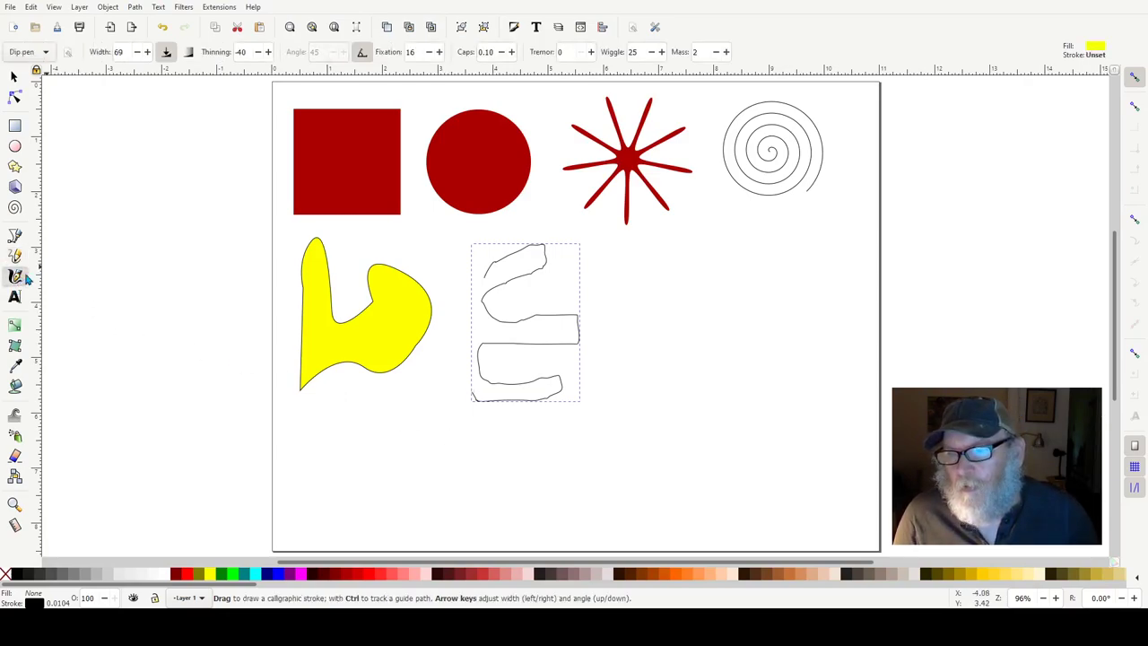
mouse_move(655, 256)
left_mouse_down()
mouse_move(766, 263)
mouse_move(772, 287)
mouse_move(757, 313)
mouse_move(639, 332)
mouse_move(645, 363)
mouse_move(683, 380)
mouse_move(768, 375)
mouse_move(825, 359)
left_mouse_up()
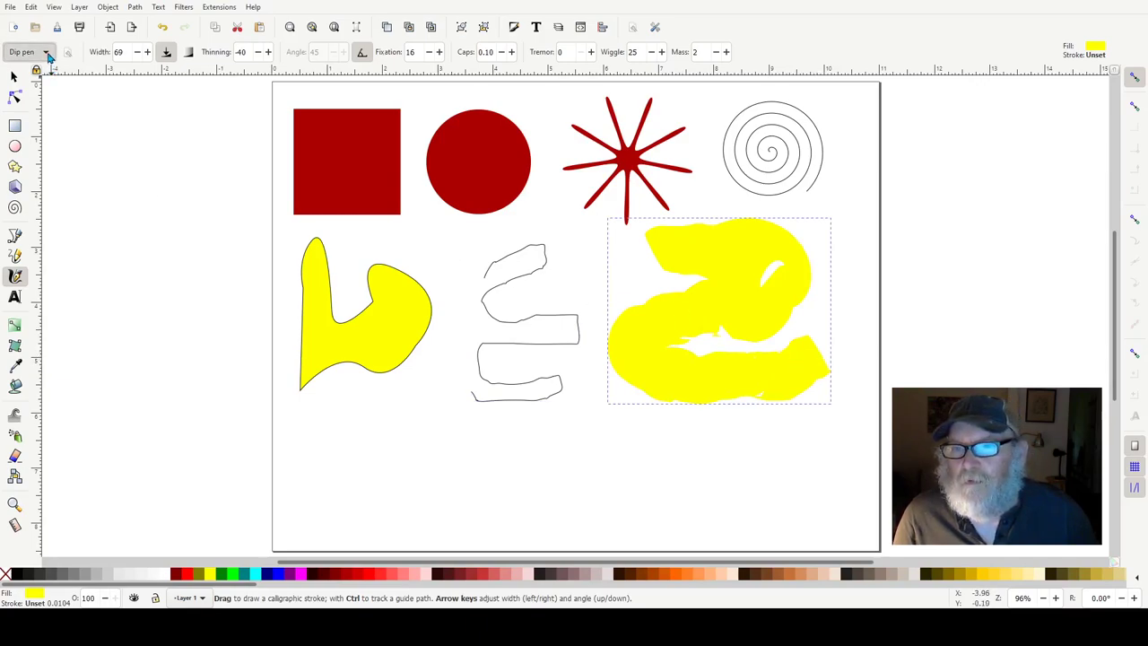
- Draw two calligraphic strokes with the Splotchy preset on the empty canvas outside the page's right edge
left_click(35, 116)
left_click_drag(951, 259, 974, 386)
left_click_drag(978, 118, 944, 277)
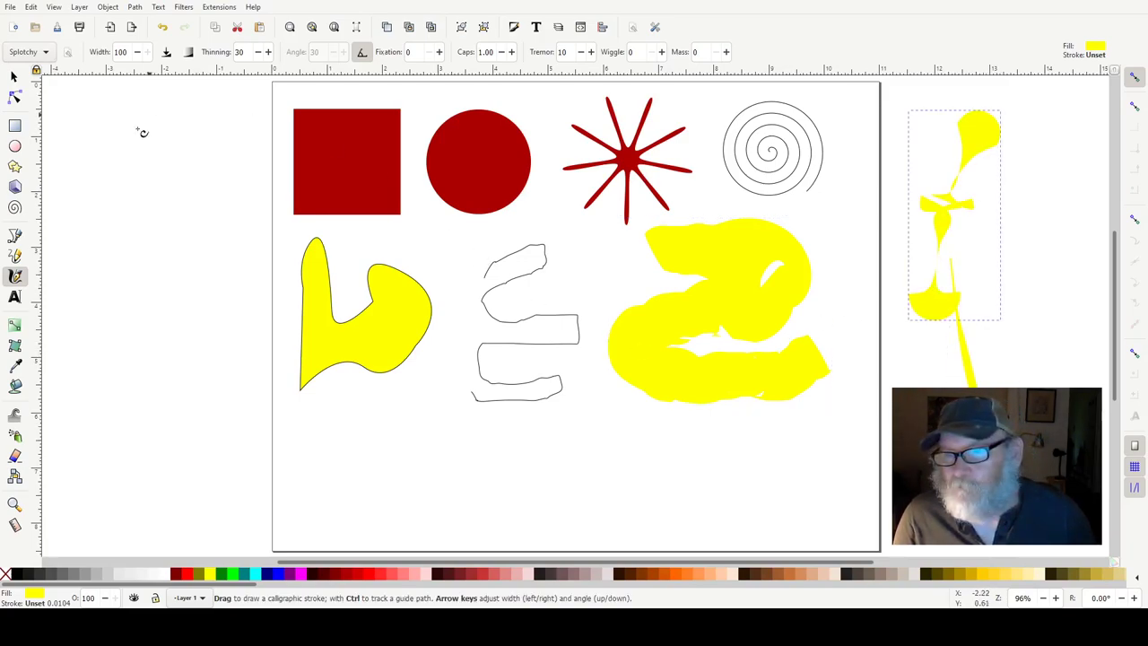
- Add the text "CIRCLE" in sans-serif below the drawn shapes
key("t")
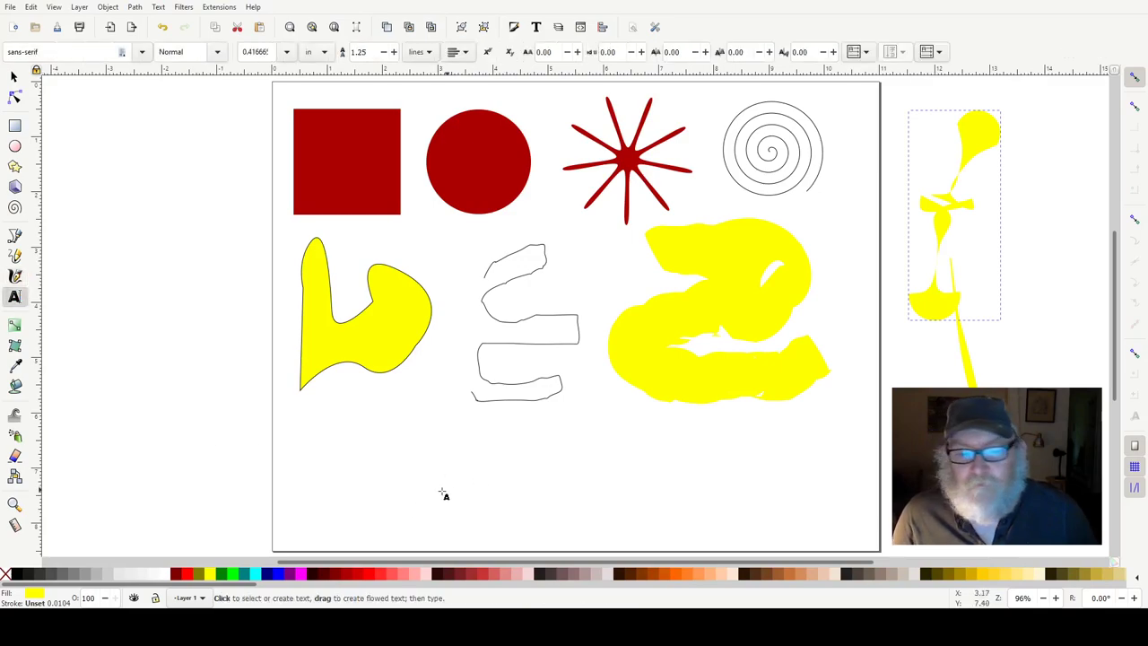
left_click(354, 496)
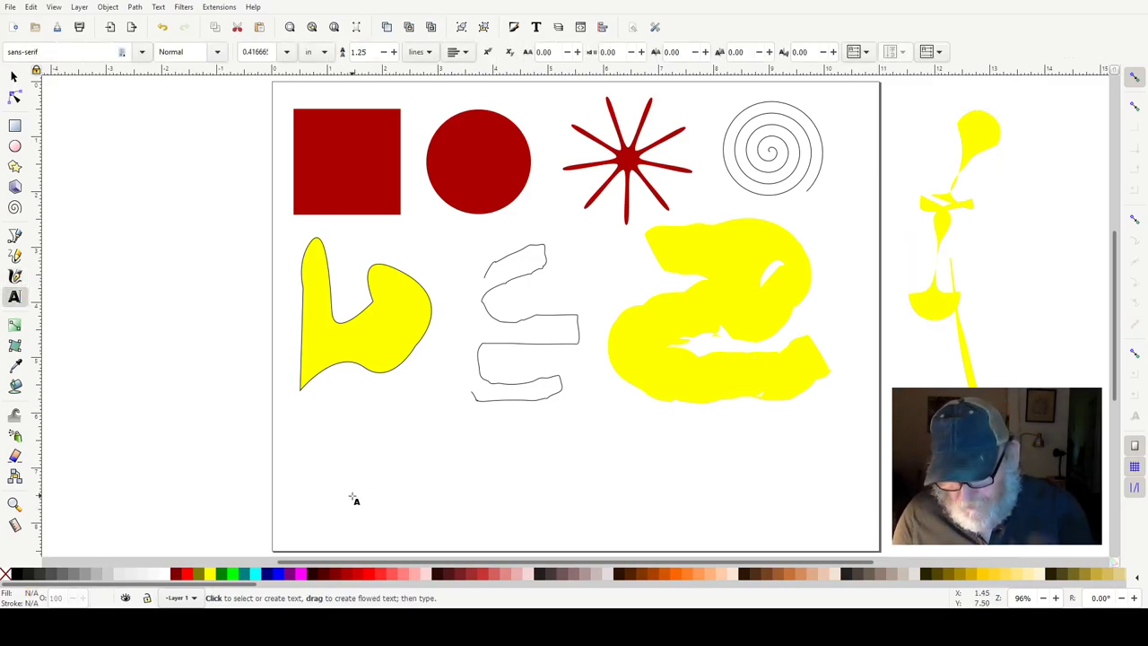
type("CIRCL")
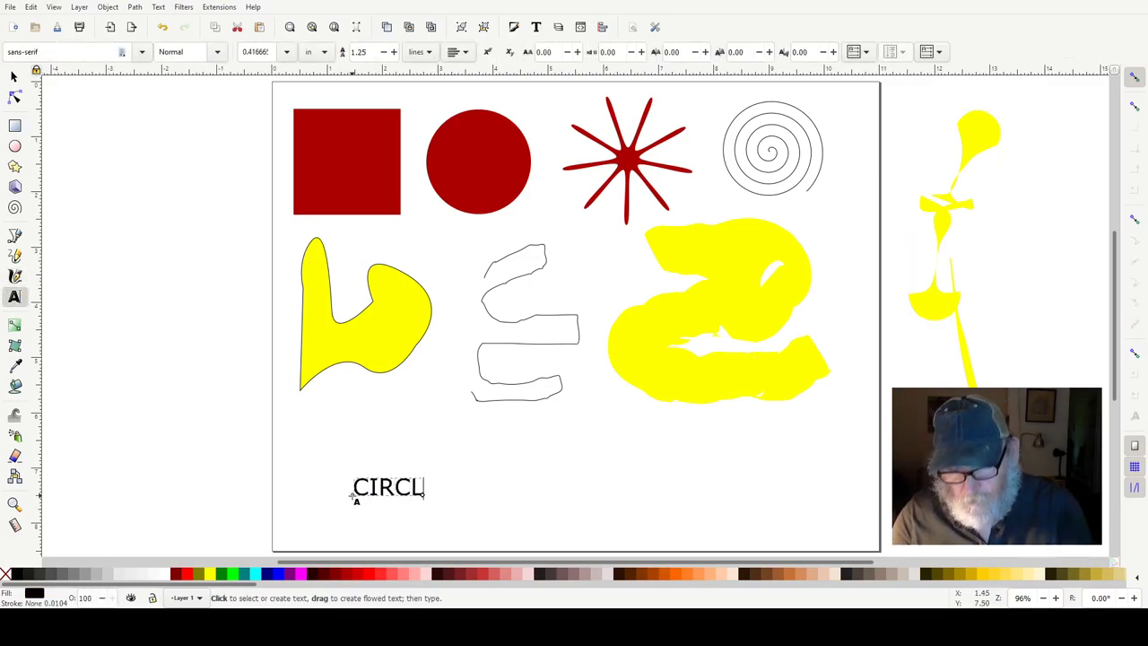
type("E")
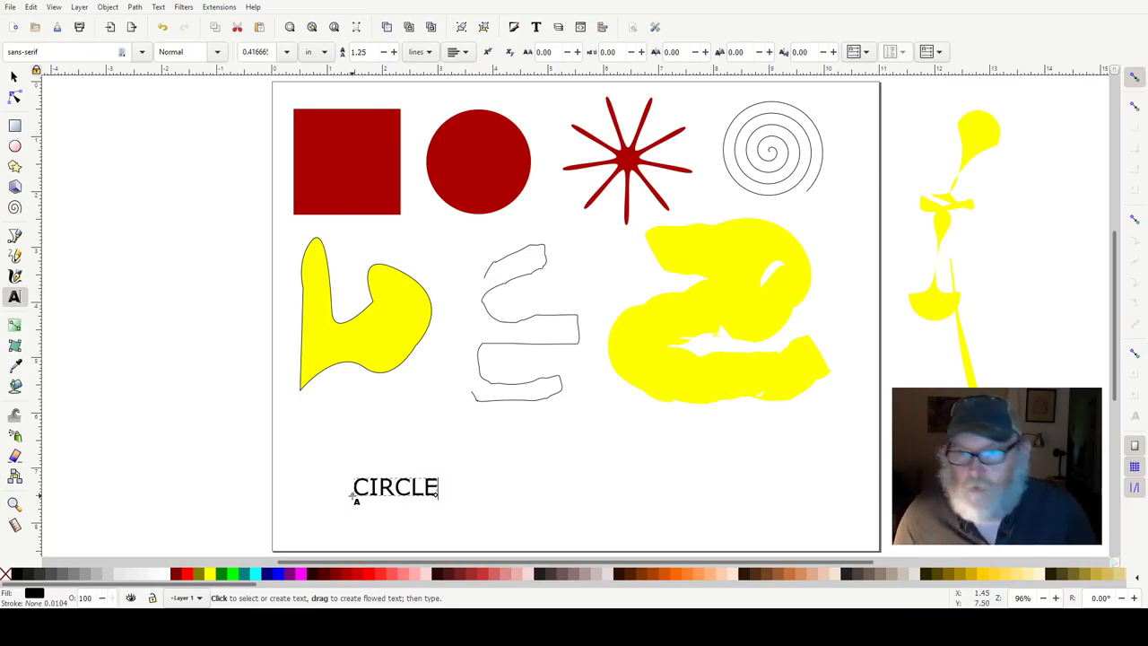
- Enlarge the "CIRCLE" text to about 7.33 by 1.54 in, place it beneath the second row of shapes, and deselect it
left_click(14, 78)
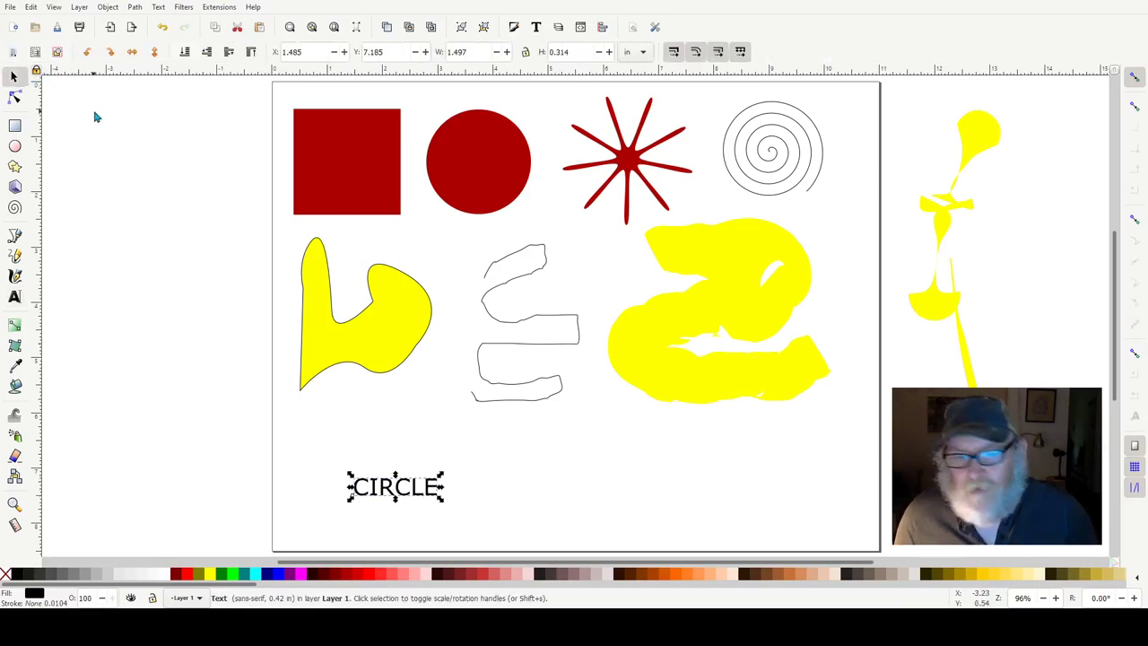
left_click_drag(441, 475, 790, 414)
left_click_drag(664, 433, 670, 457)
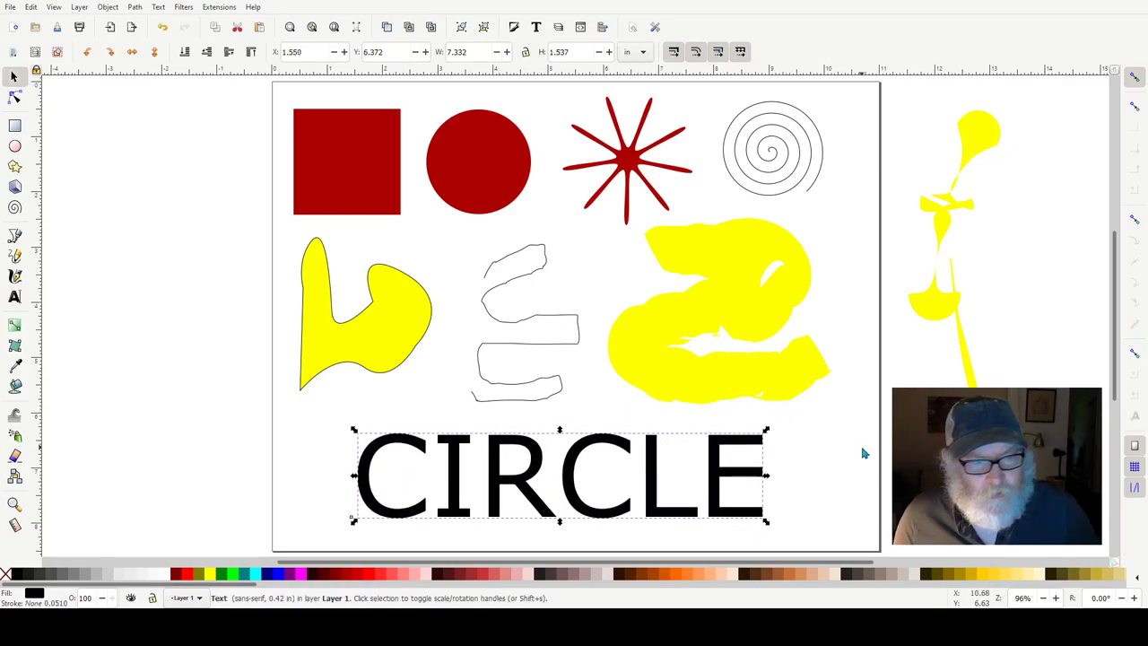
key("Escape")
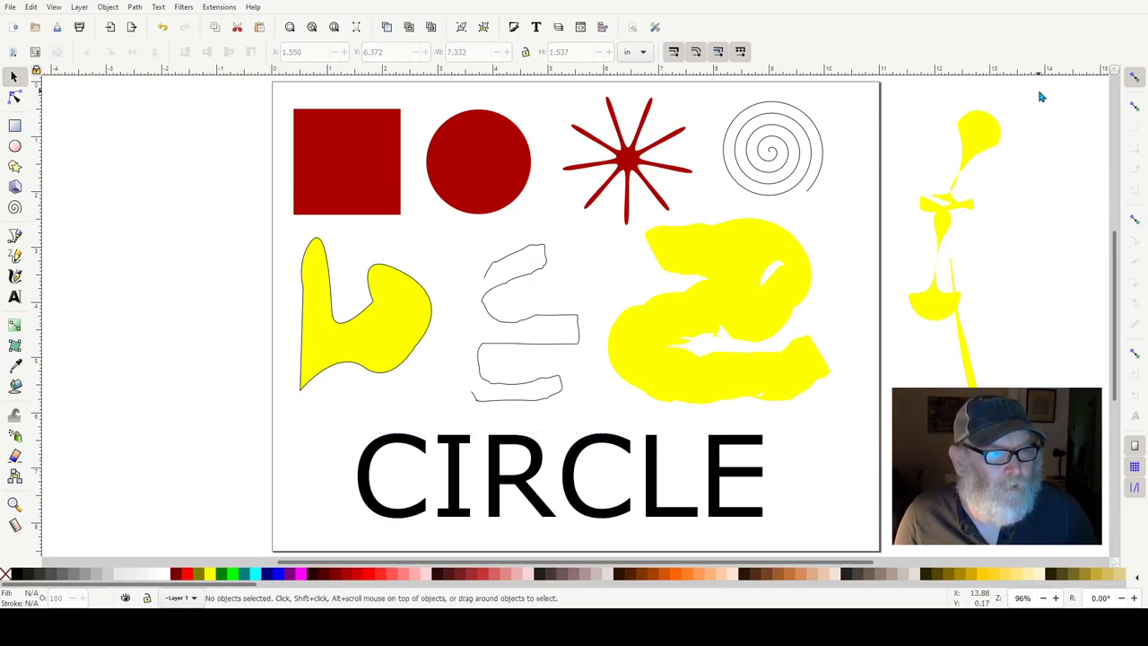
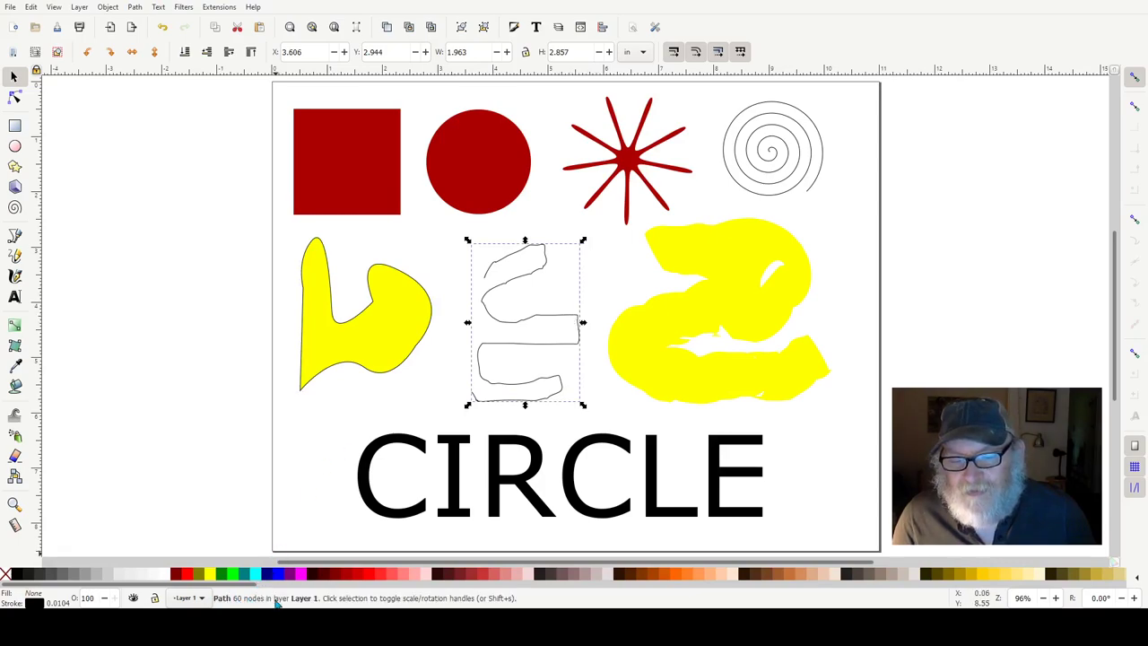
- Examine the object type of each path, the square, circle, star, spiral and "CIRCLE" text by selecting them one at a time
left_click(758, 245)
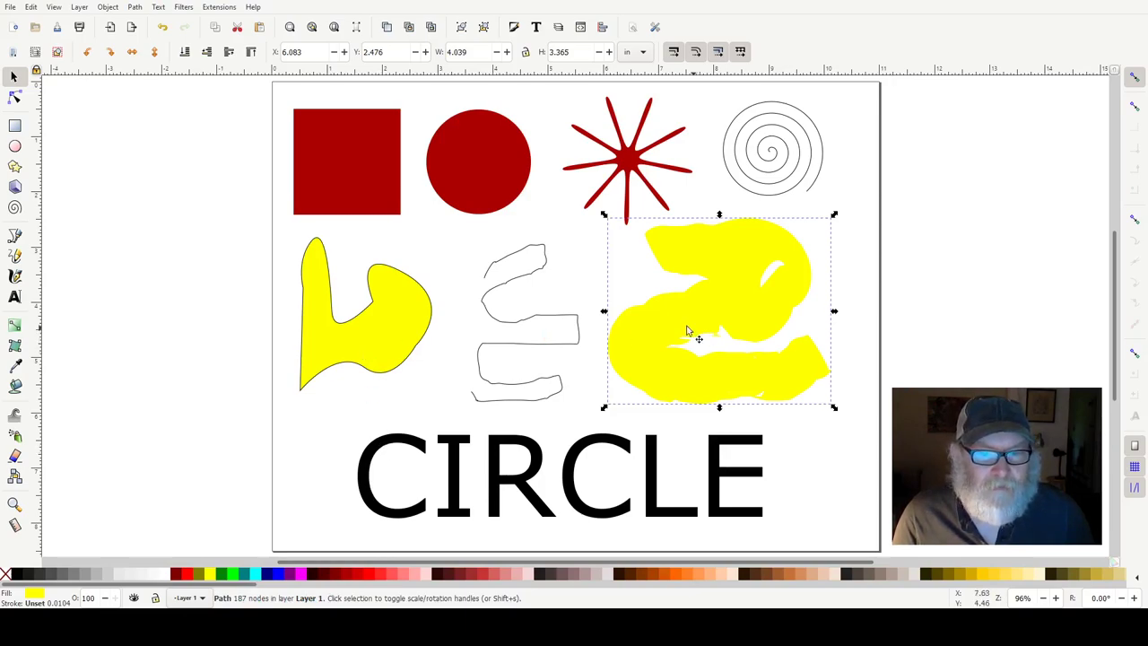
left_click(337, 158)
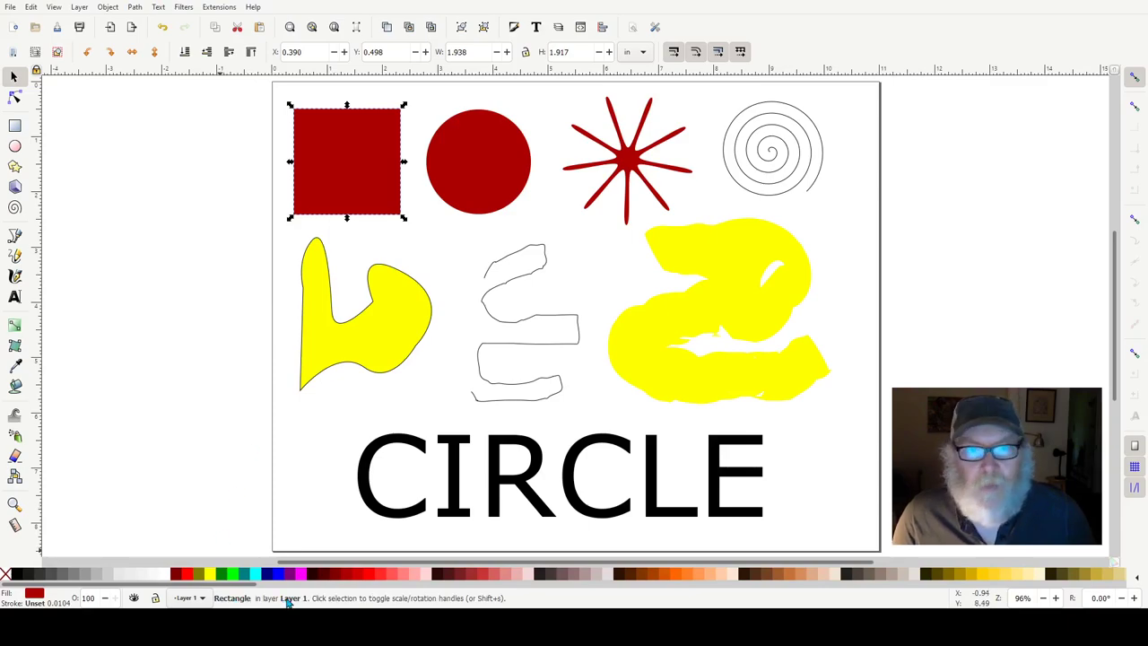
left_click(467, 155)
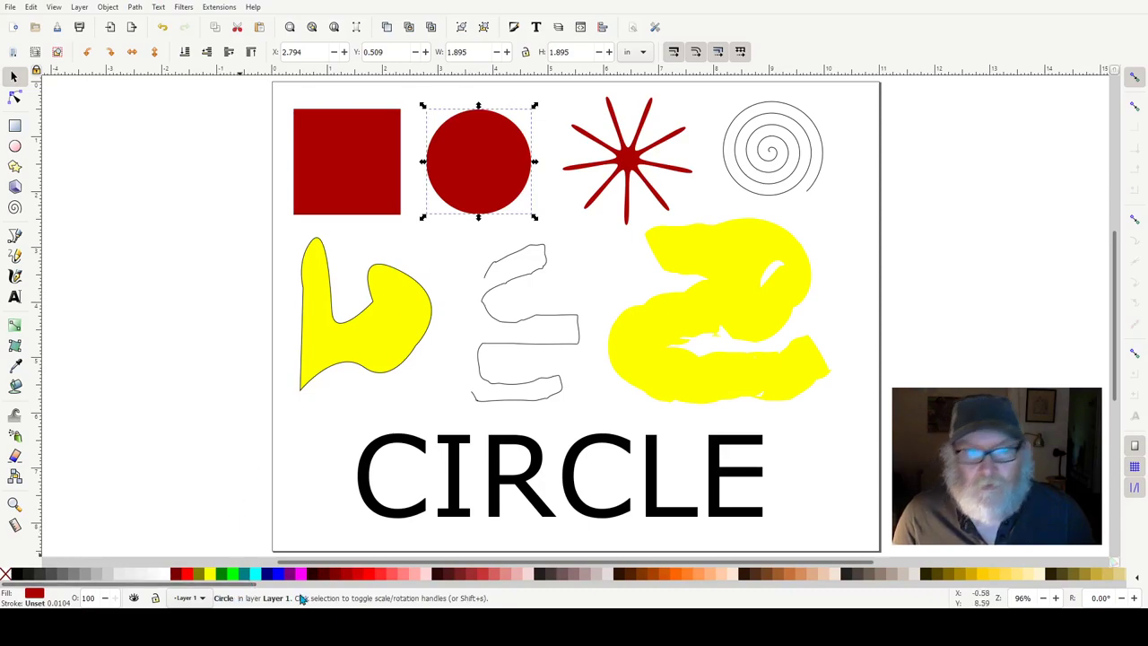
left_click(638, 177)
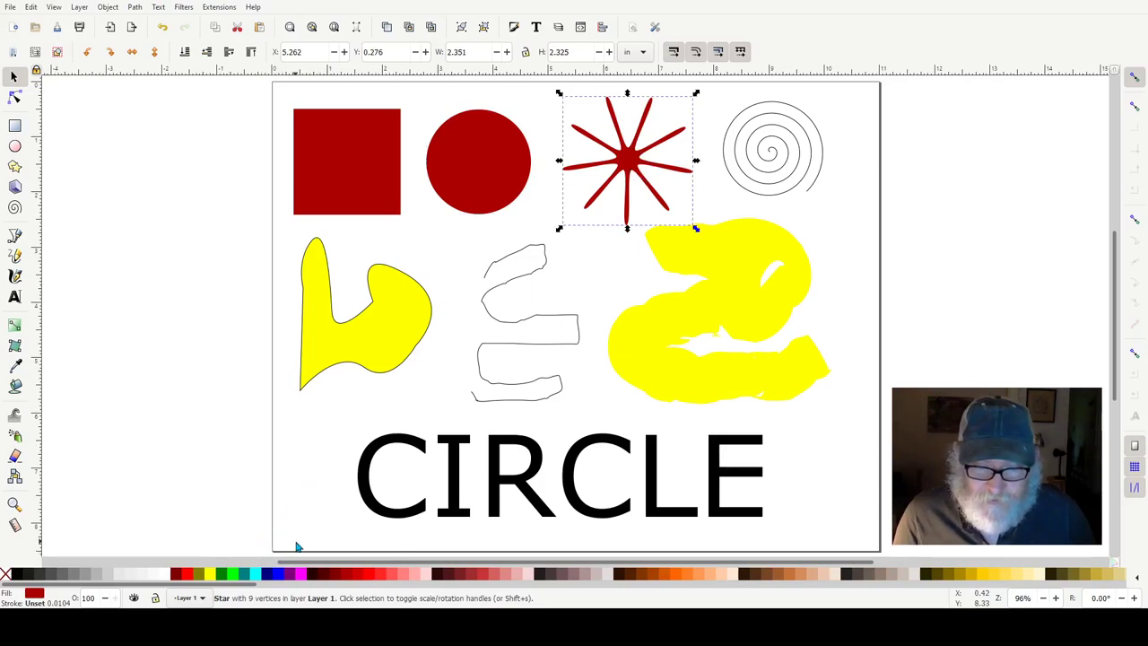
left_click(777, 120)
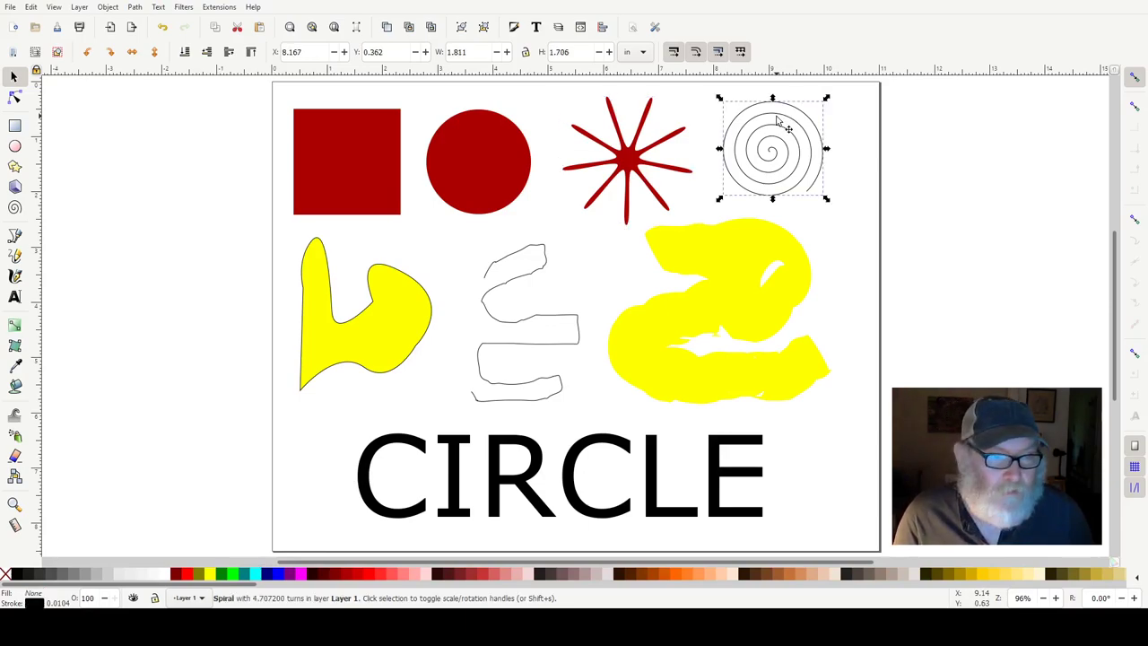
left_click(536, 485)
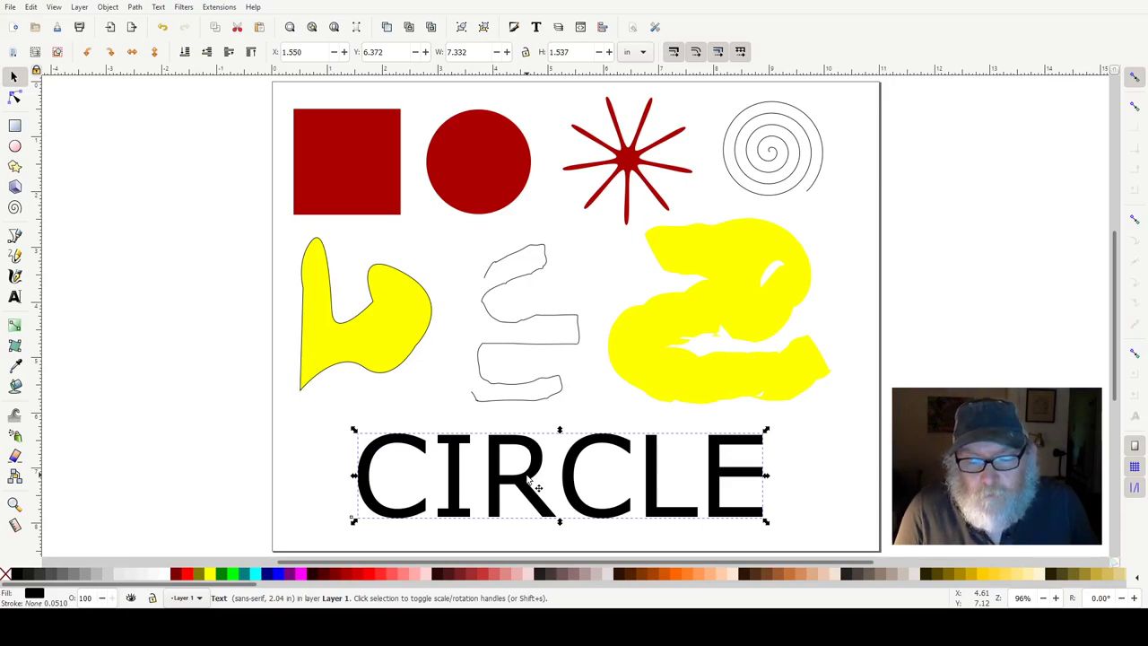
left_click(417, 332)
left_click(499, 316)
left_click(752, 288)
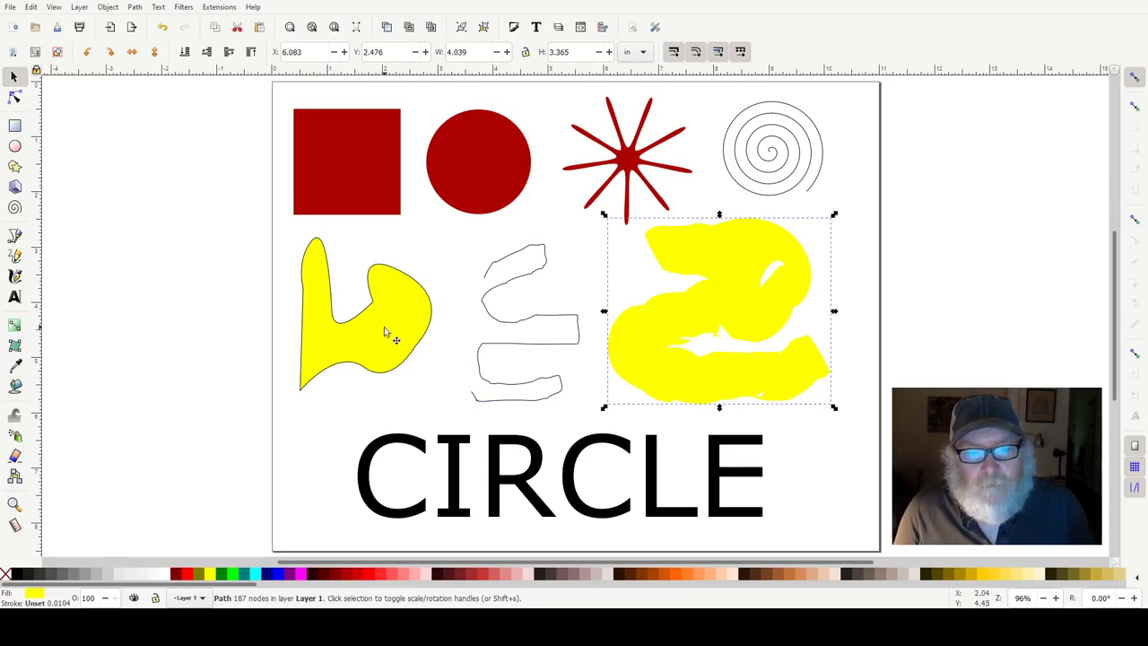
- Reshape the yellow shape with the Node tool, raising the inner valley node about 0.29 in and bulging the straight left edge outward
left_click(17, 102)
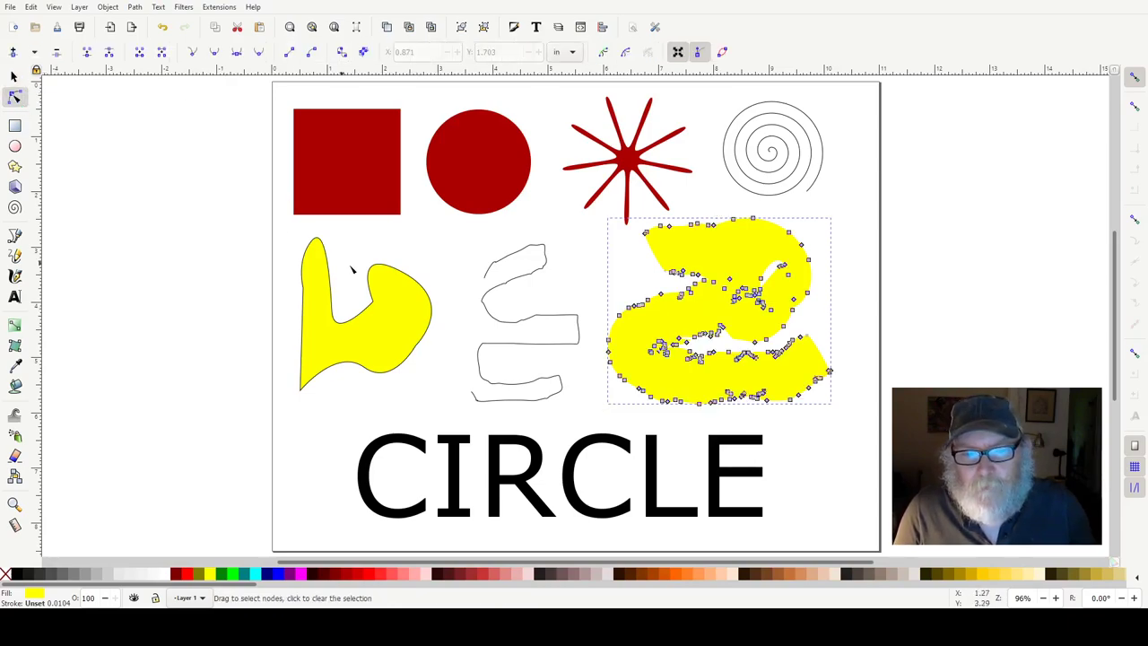
left_click(305, 289)
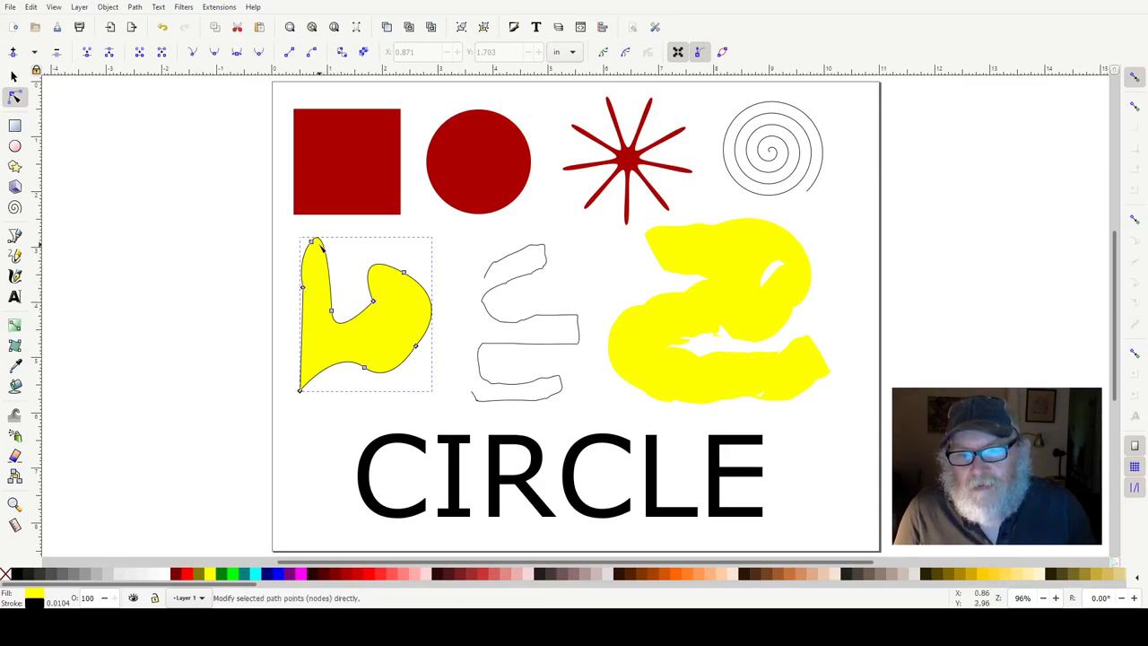
mouse_move(334, 315)
left_mouse_down()
mouse_move(328, 260)
mouse_move(332, 294)
left_mouse_up()
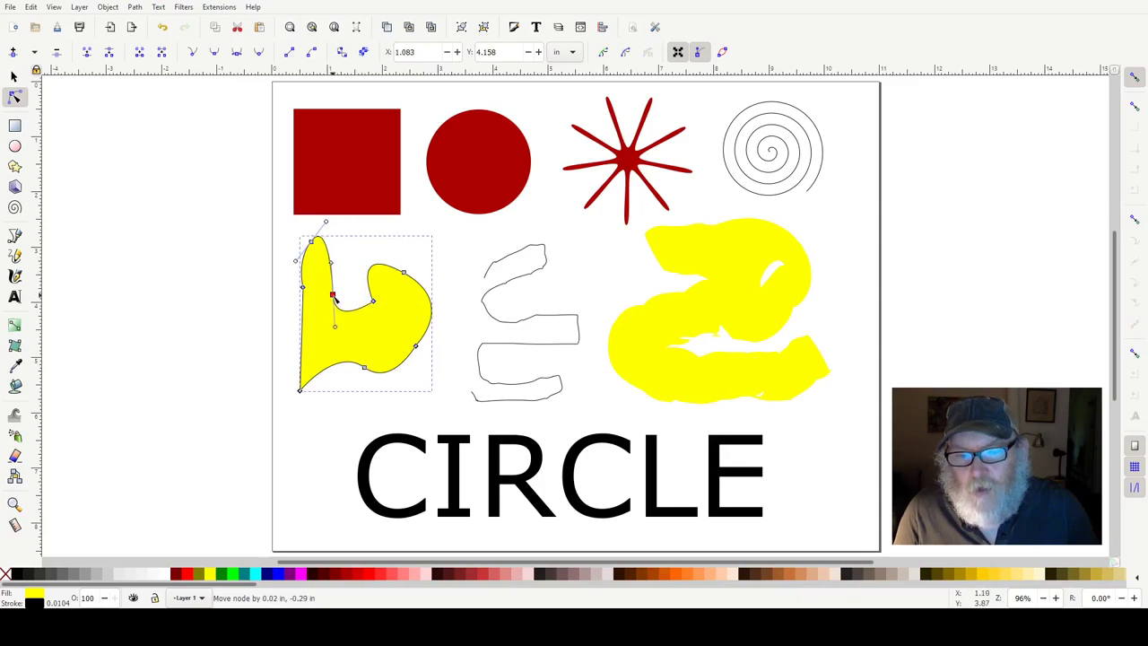
left_click_drag(363, 332, 387, 310)
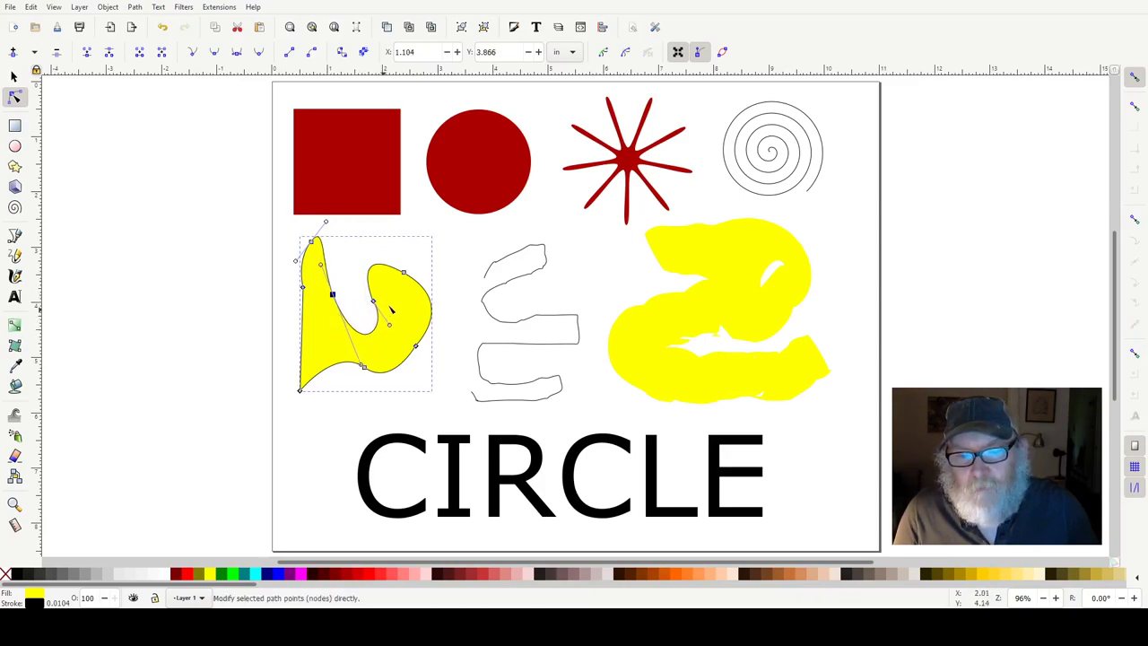
left_click_drag(309, 363, 262, 357)
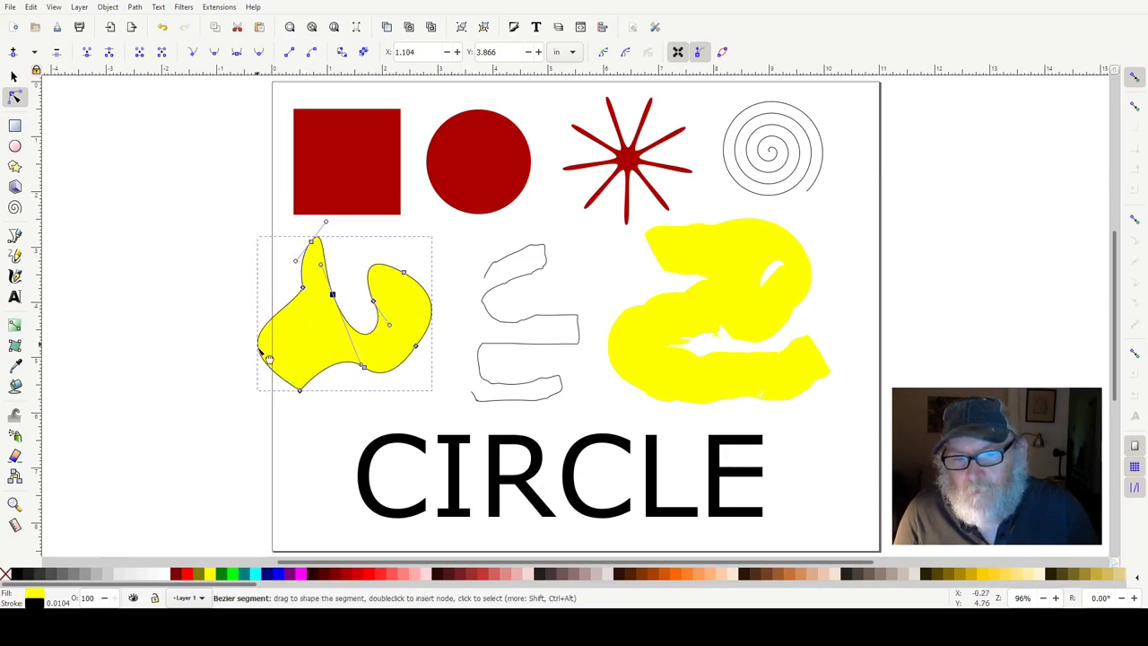
left_click_drag(300, 392, 296, 392)
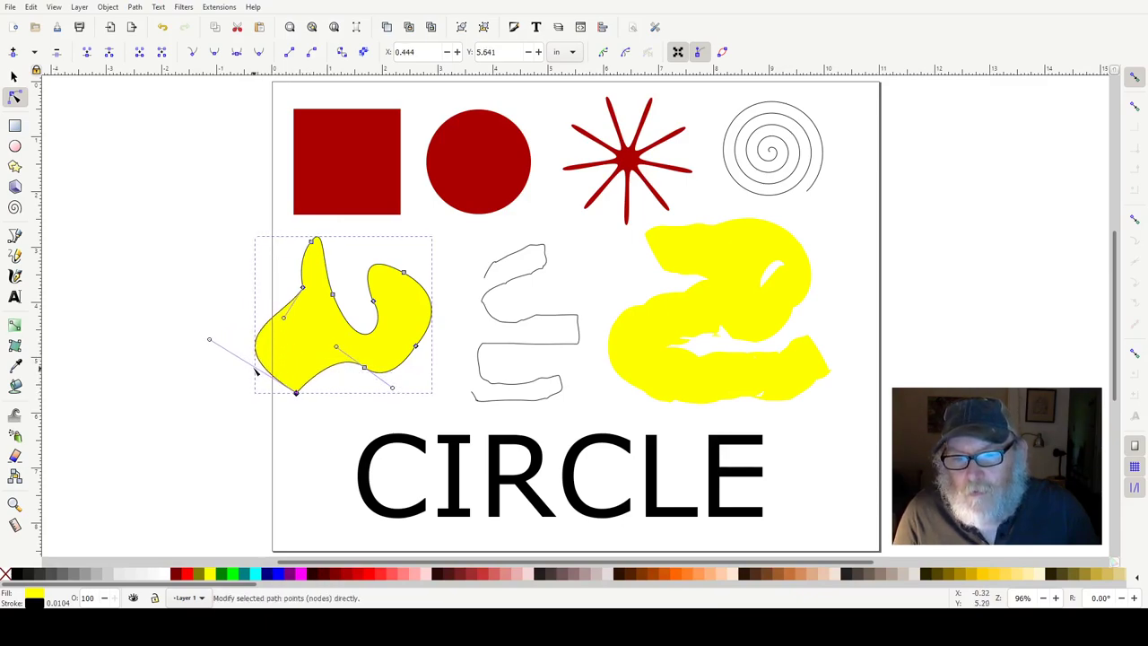
left_click_drag(209, 341, 227, 362)
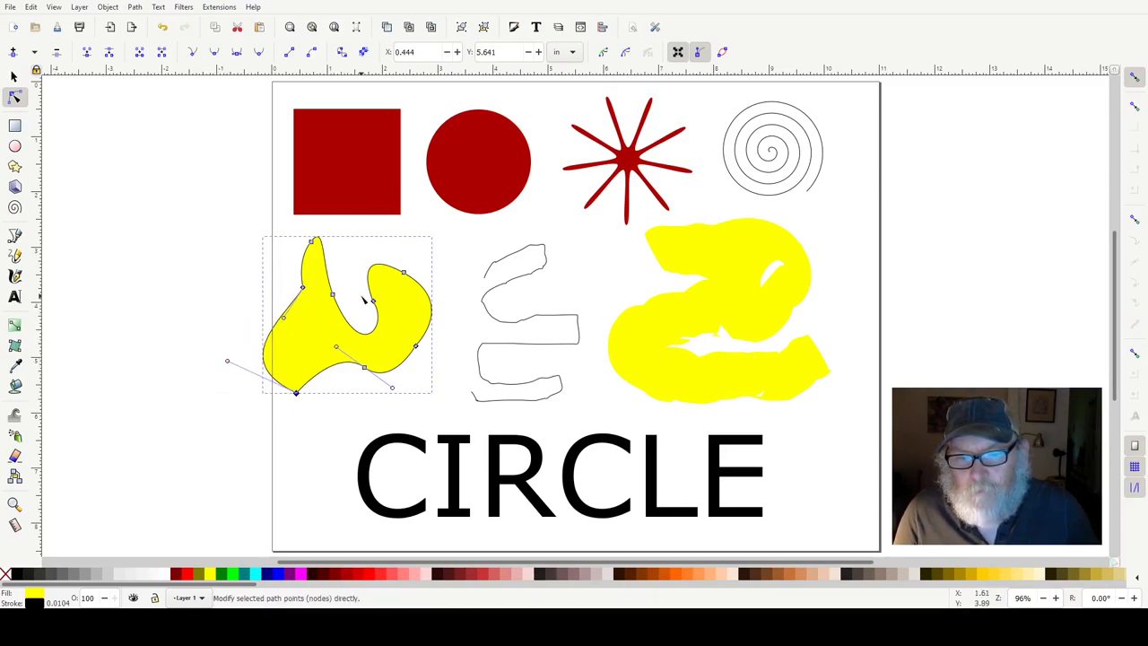
- Rotate the curve handle of the yellow shape's inner valley node upward and select the upper node of the rounded lobe
left_click(333, 295)
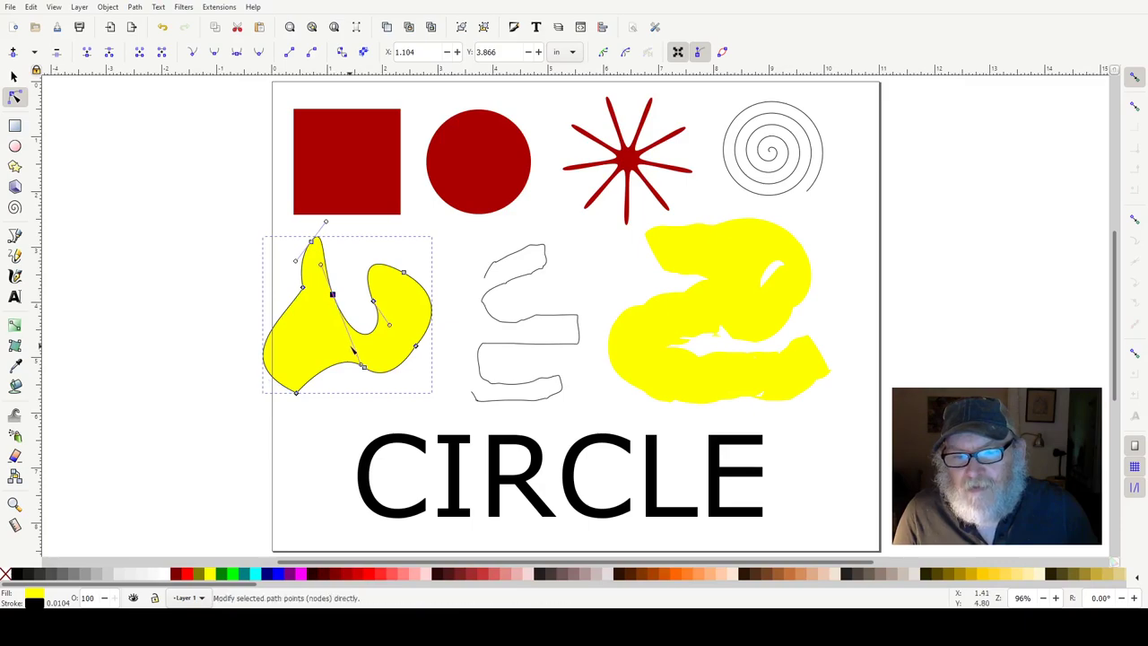
left_click_drag(364, 368, 368, 323)
left_click(403, 274)
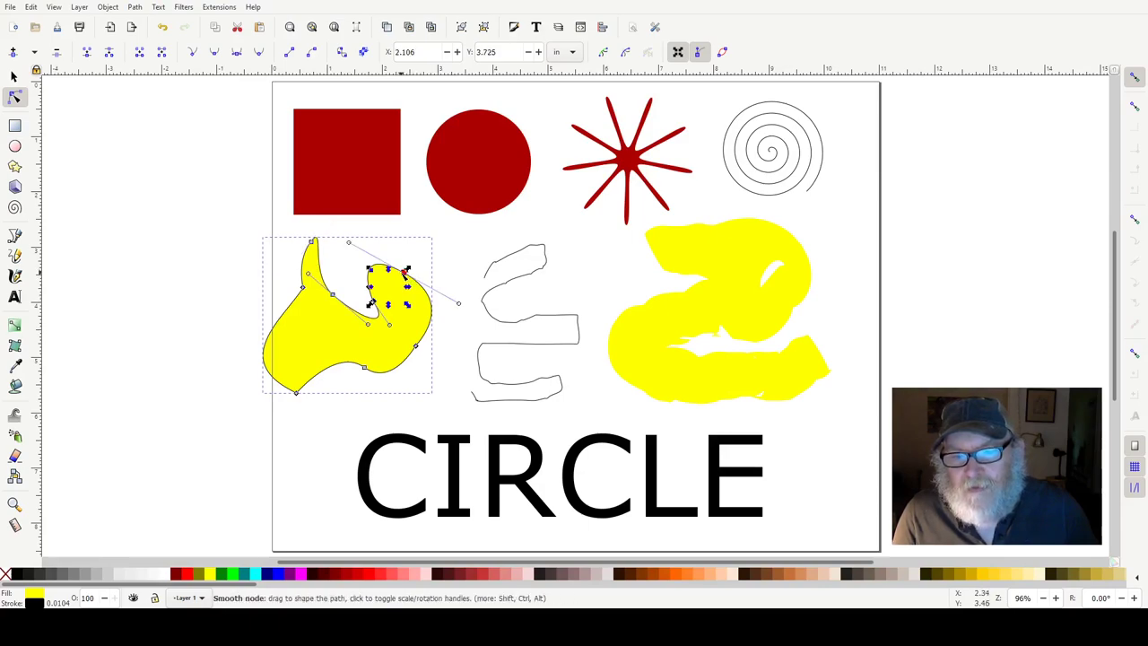
left_click(455, 259)
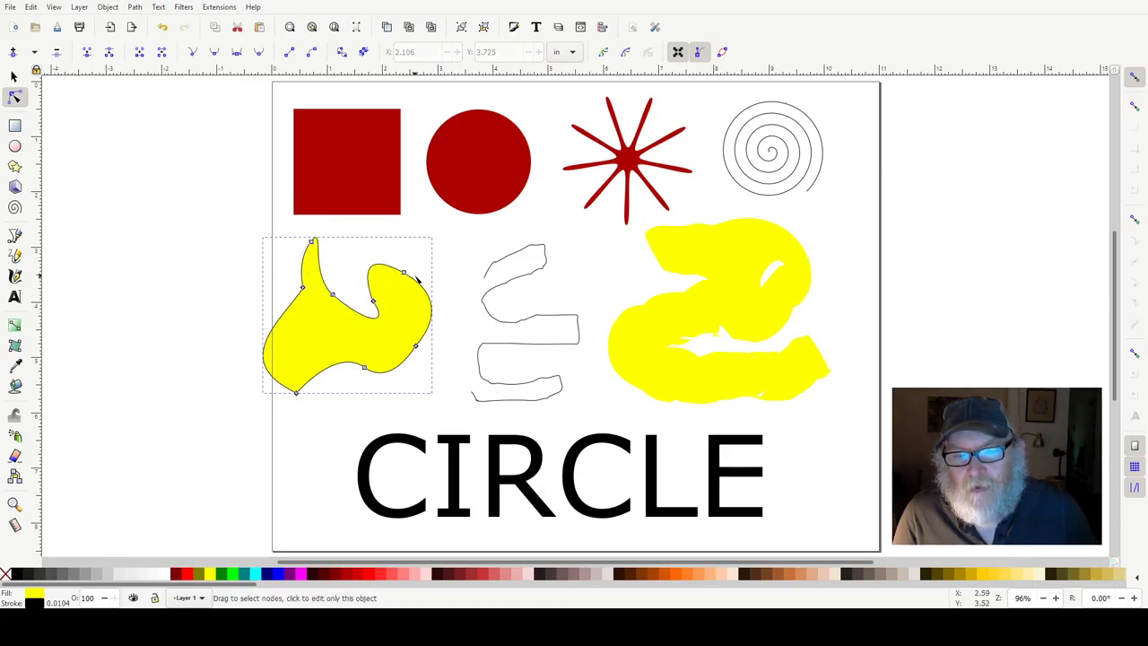
left_click(405, 274)
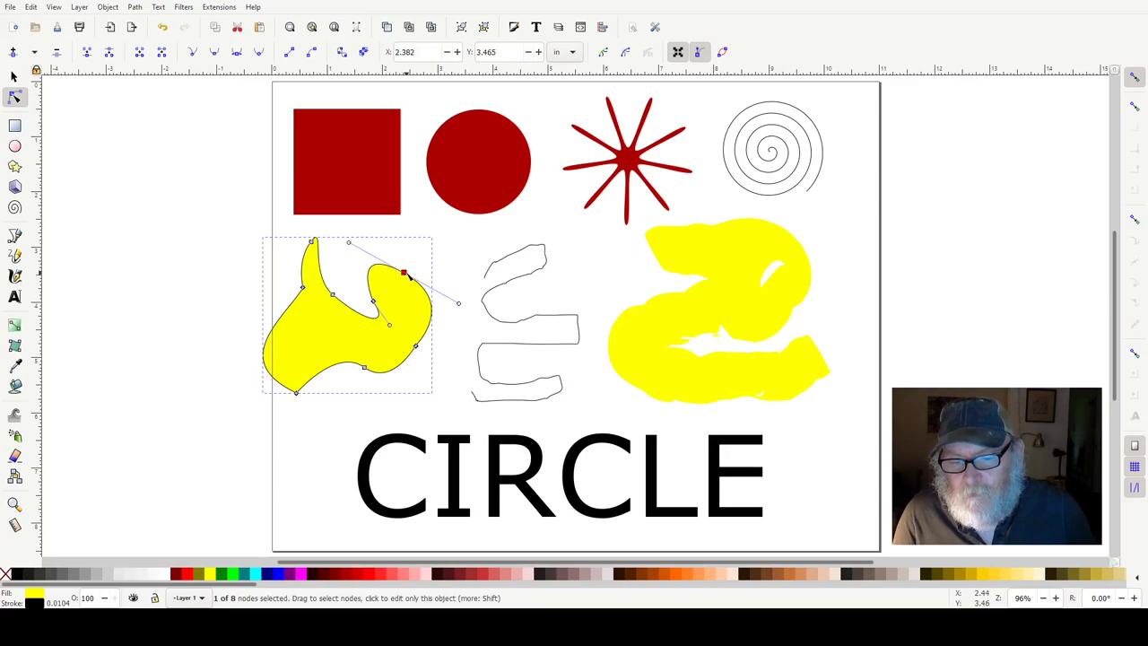
- Insert a node on the yellow shape's bulging left edge, move it to X 0.318, Y 4.457 in, and tilt its smooth handles
left_click(279, 323)
mouse_move(279, 322)
left_mouse_down()
mouse_move(237, 304)
mouse_move(301, 345)
mouse_move(289, 326)
left_mouse_up()
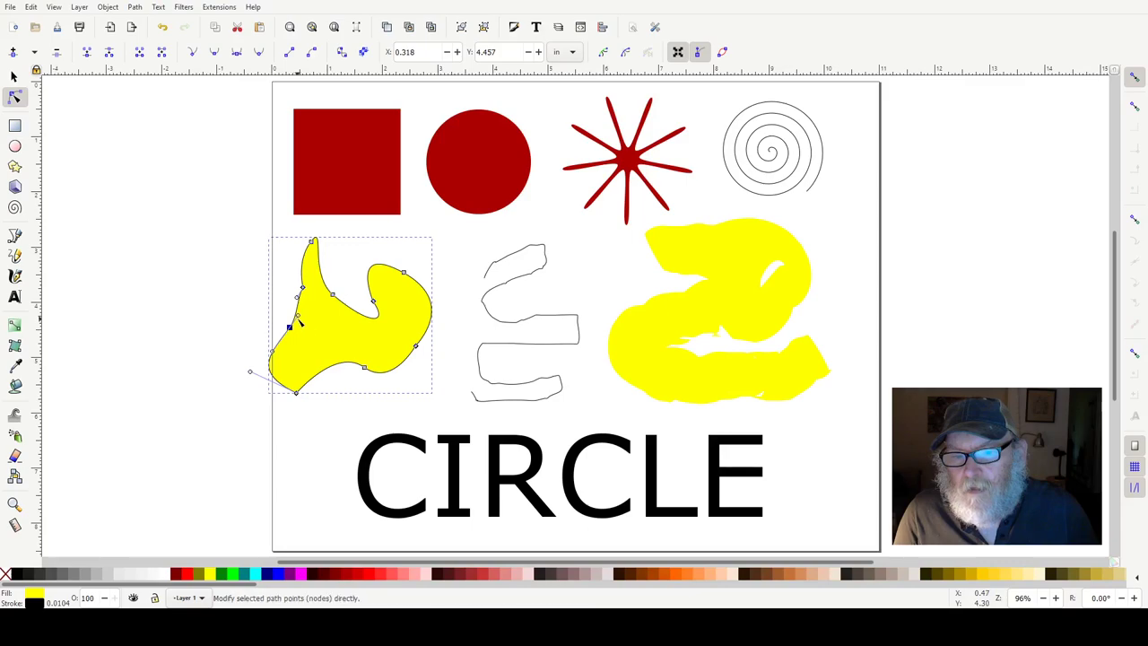
mouse_move(299, 318)
left_mouse_down()
mouse_move(285, 272)
mouse_move(251, 307)
mouse_move(203, 254)
mouse_move(314, 323)
mouse_move(332, 324)
mouse_move(333, 311)
mouse_move(293, 319)
left_mouse_up()
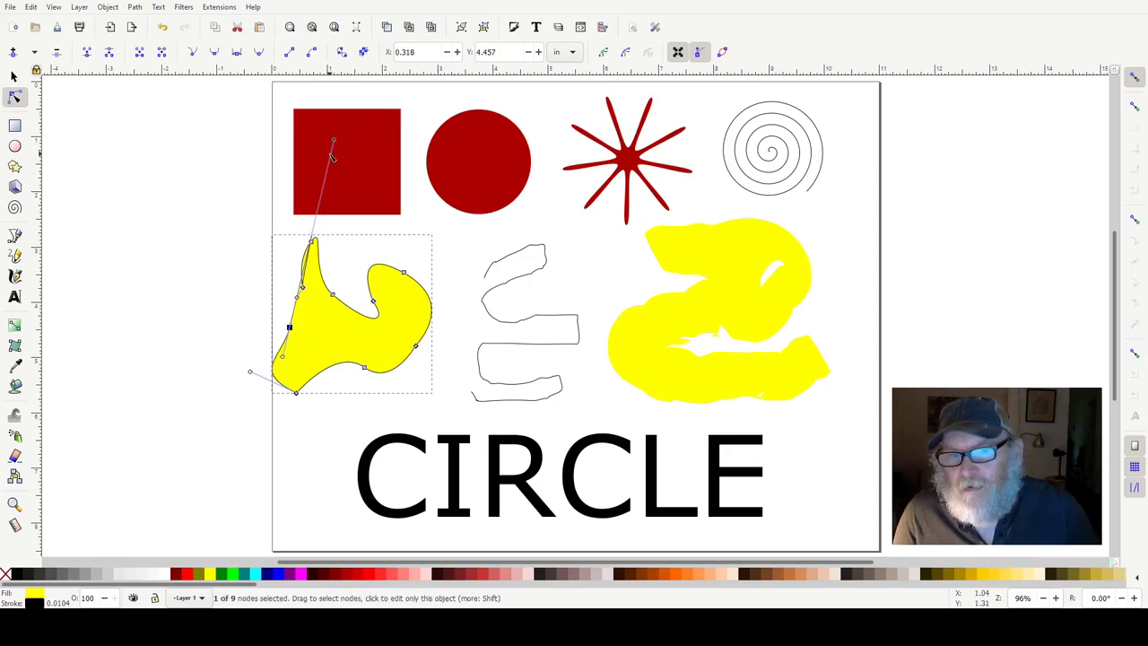
left_click_drag(335, 143, 323, 318)
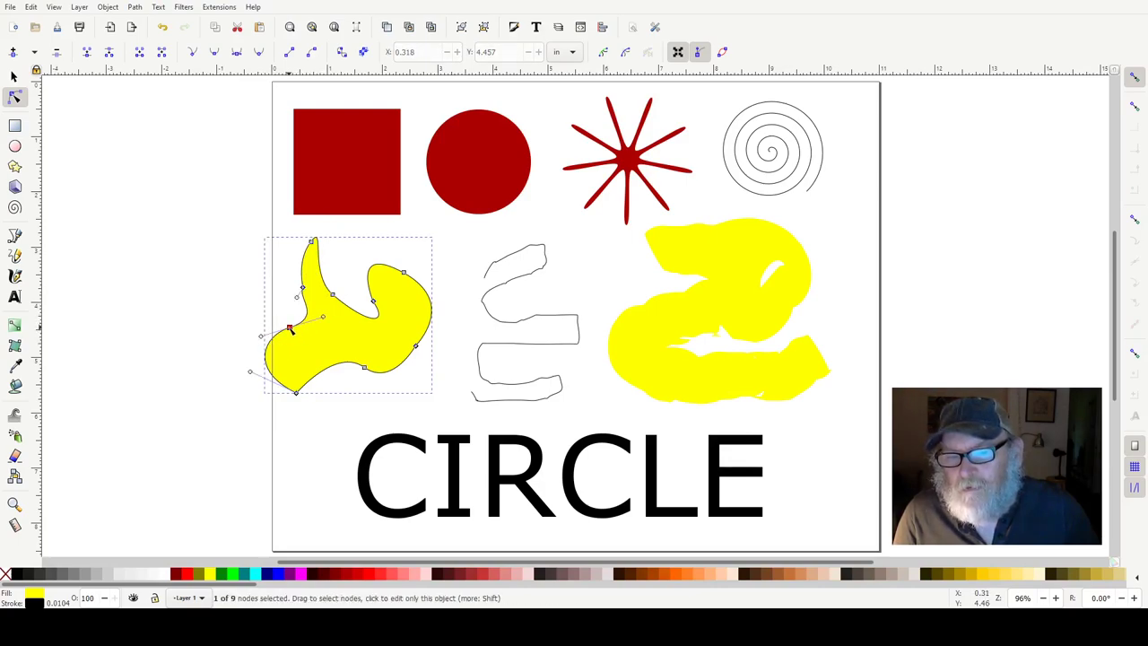
left_click_drag(325, 318, 322, 305)
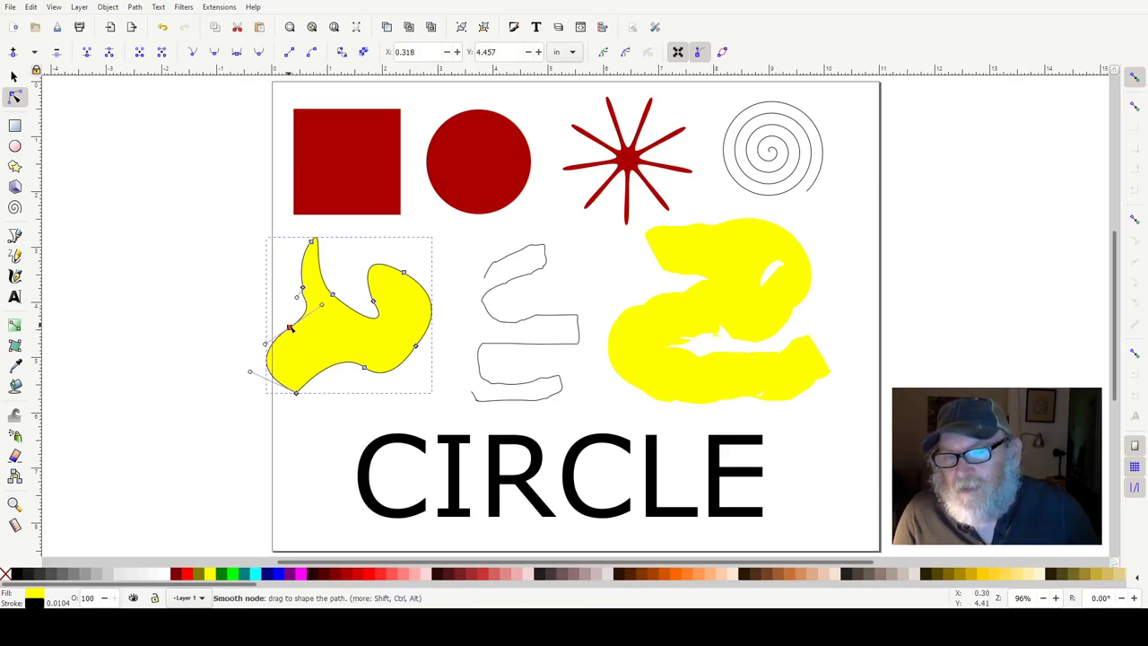
- Convert the added left-edge node to a corner node and point both of its handles inward to form a sharp spike
left_click(194, 54)
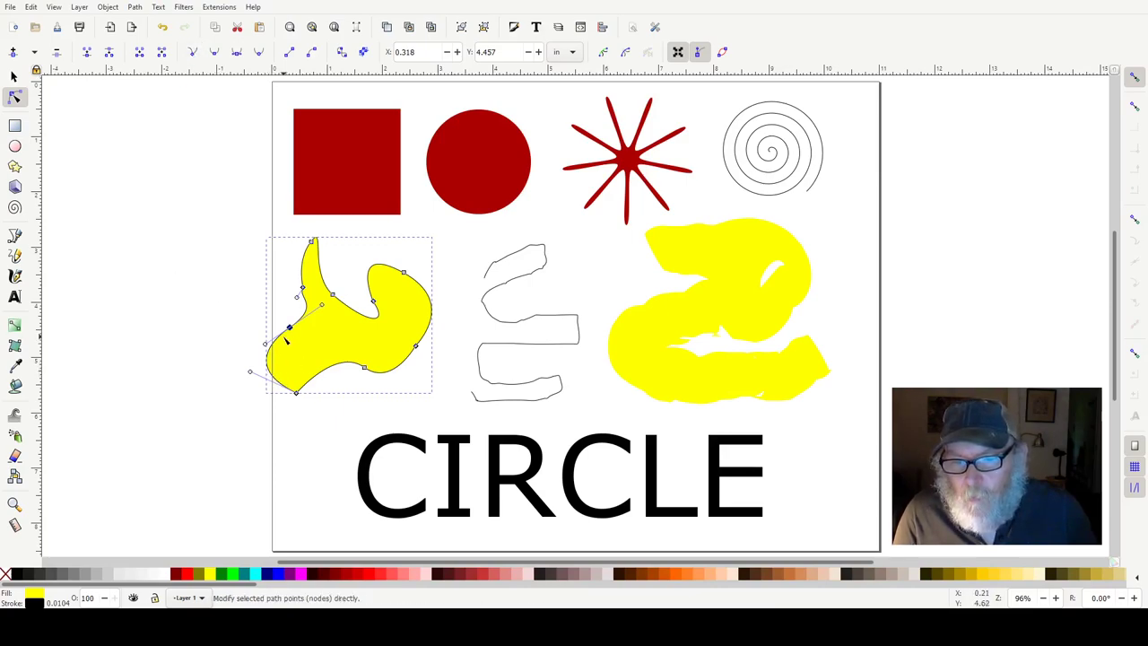
left_click_drag(267, 346, 371, 343)
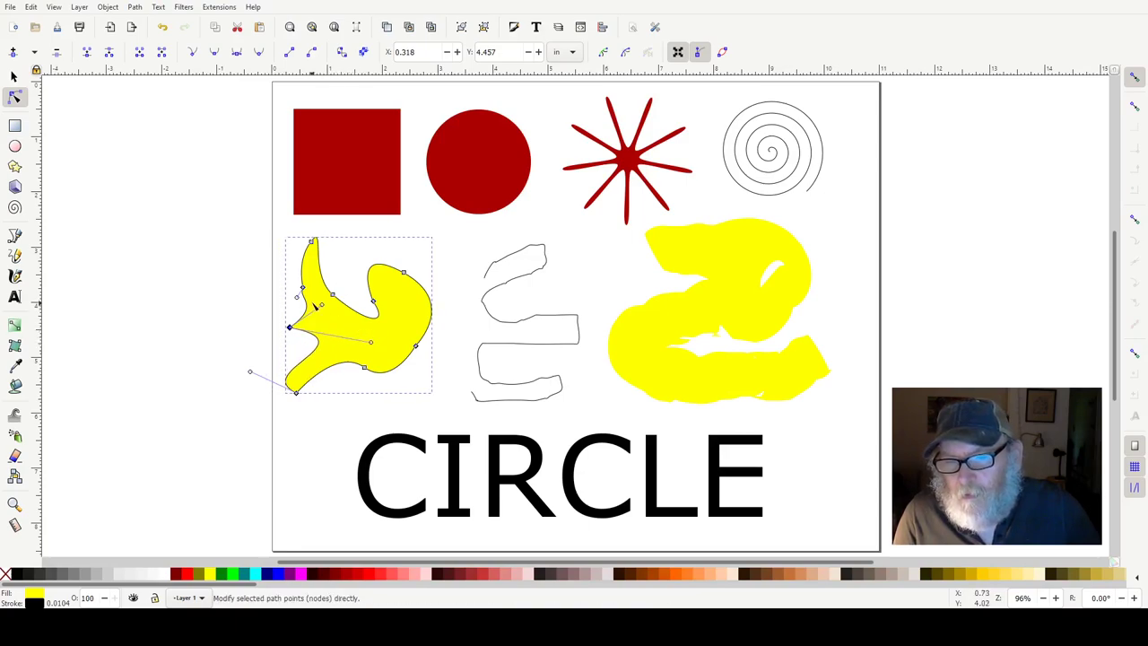
left_click_drag(325, 303, 345, 323)
left_click(210, 353)
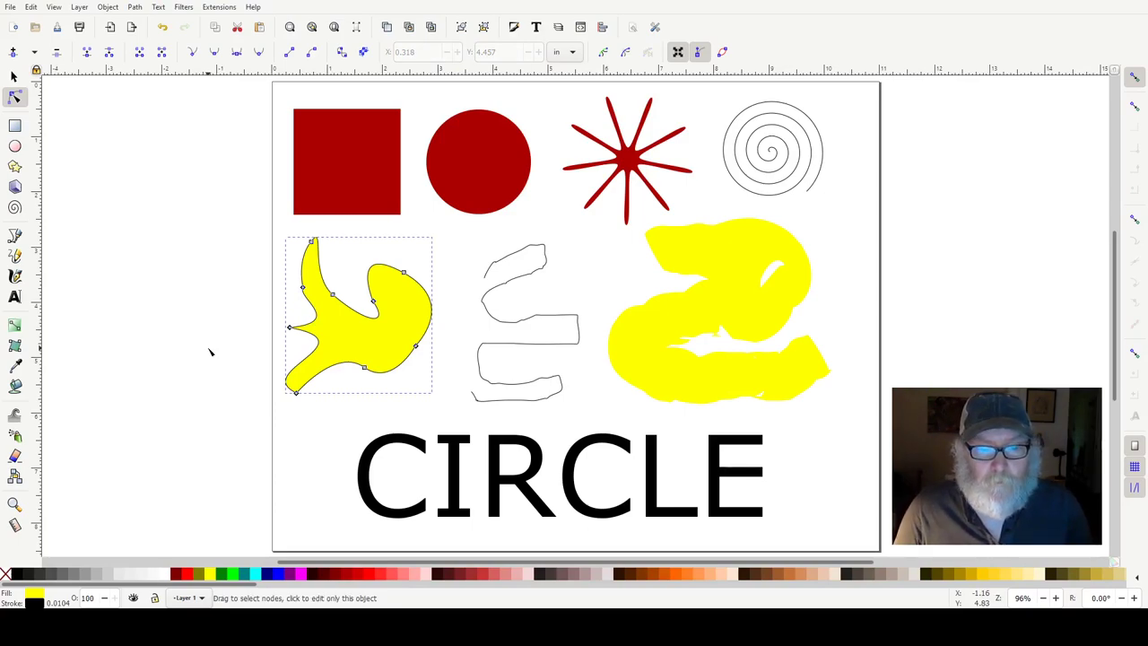
- Deform the freehand pencil line by pulling an upper node up about 0.43 in and dragging parts of its middle curves
left_click(543, 243)
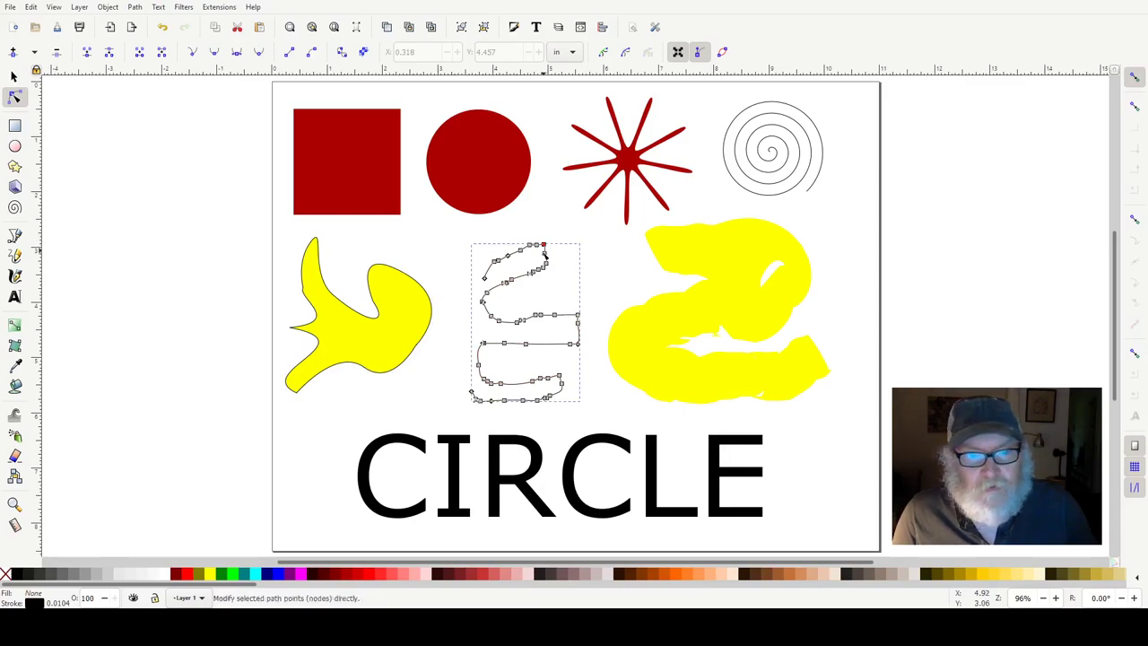
left_click_drag(508, 258, 507, 232)
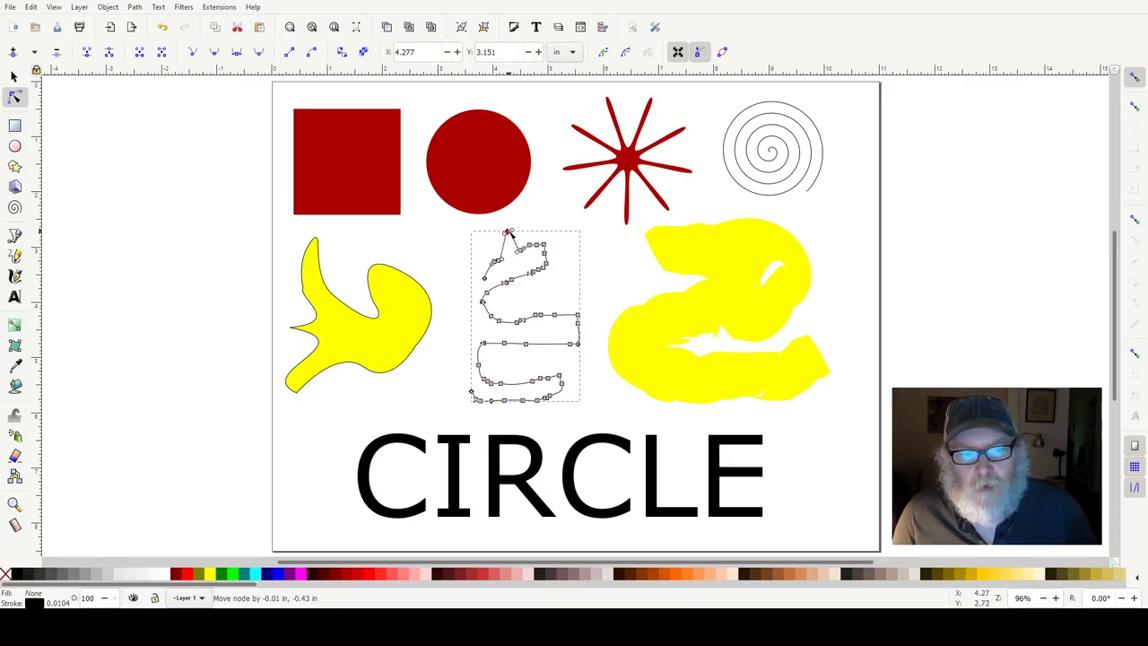
left_click(508, 283)
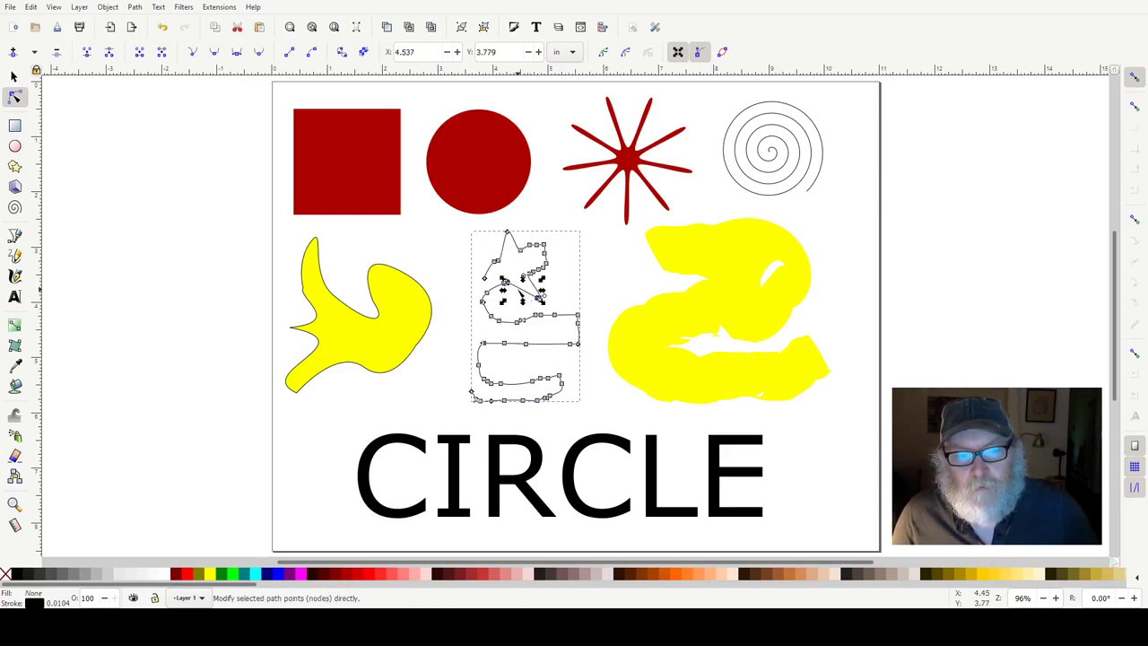
left_click_drag(519, 293, 567, 302)
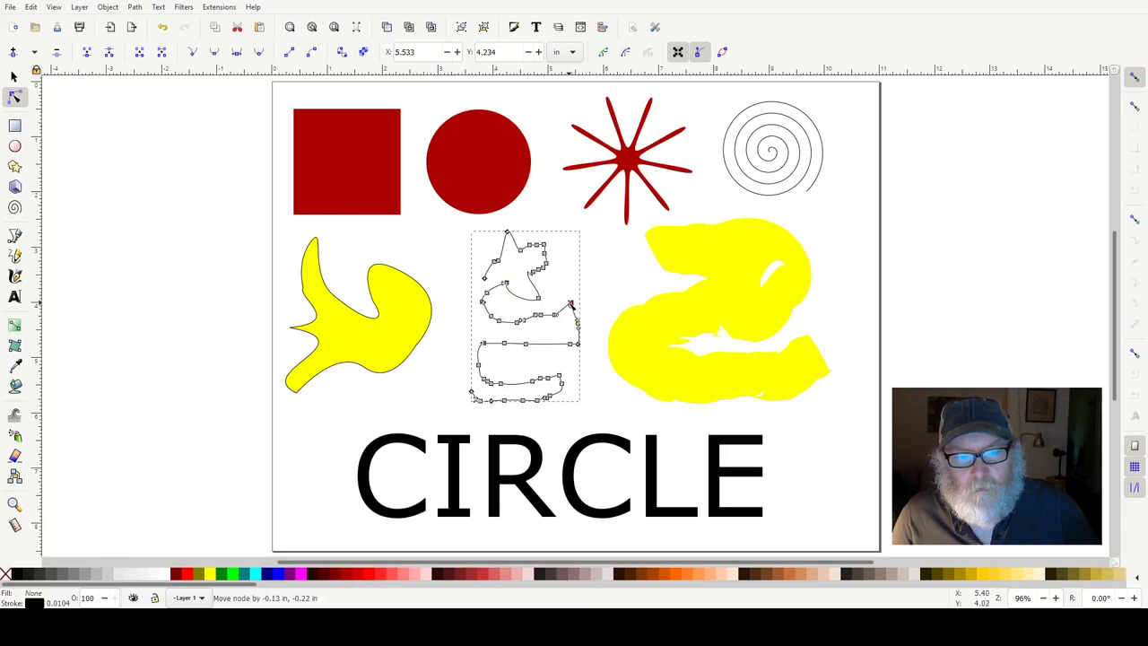
- Reshape the thick calligraphic stroke by rounding its upper end outward and pulling two outer-curve nodes into points
left_click(696, 261)
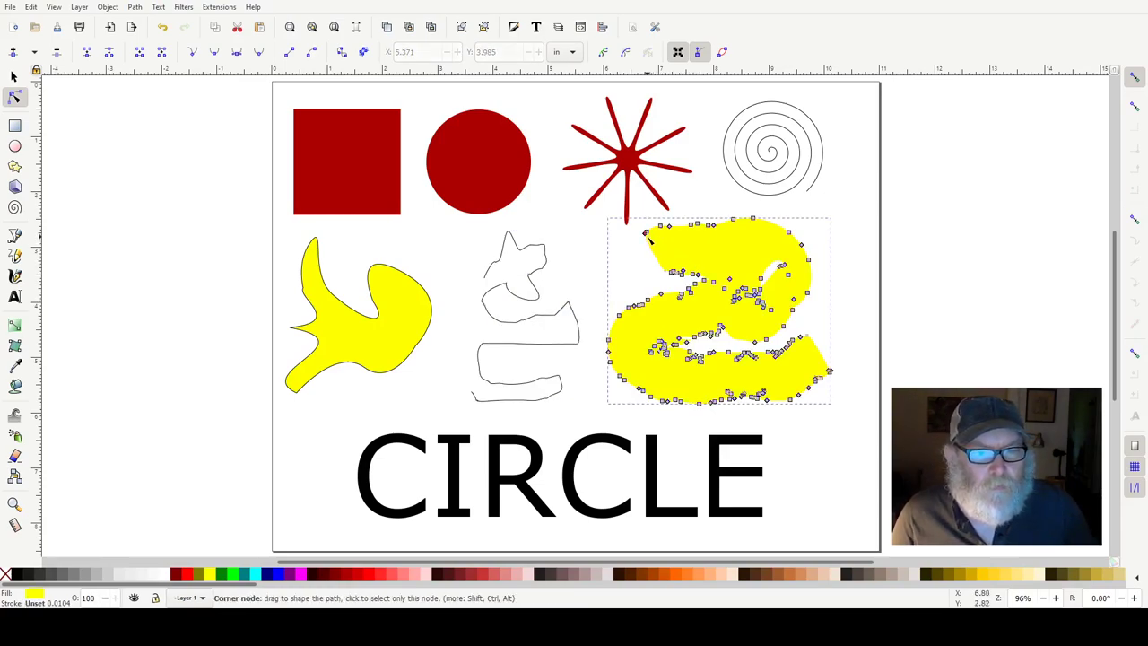
left_click_drag(659, 254, 634, 264)
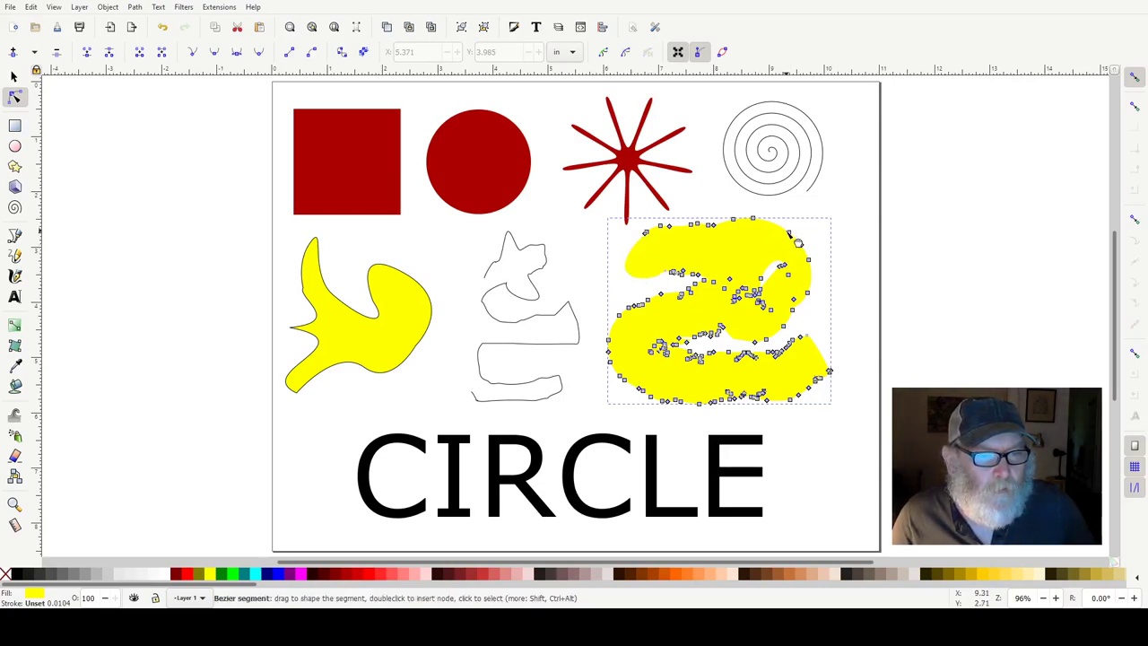
left_click_drag(791, 235, 797, 208)
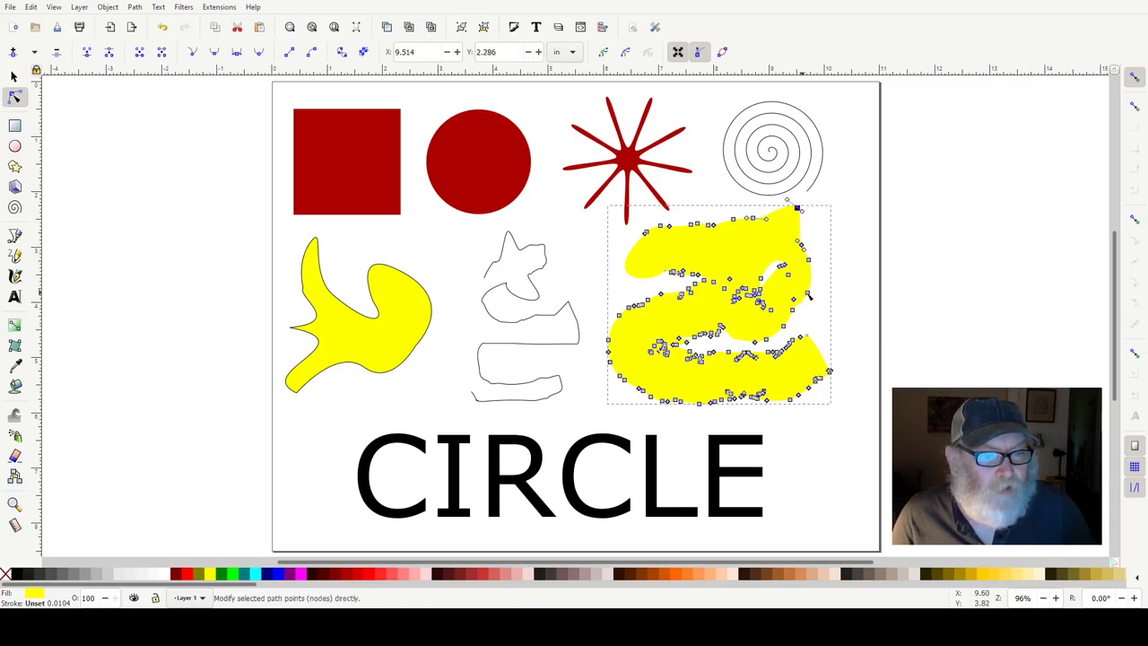
left_click_drag(813, 296, 830, 298)
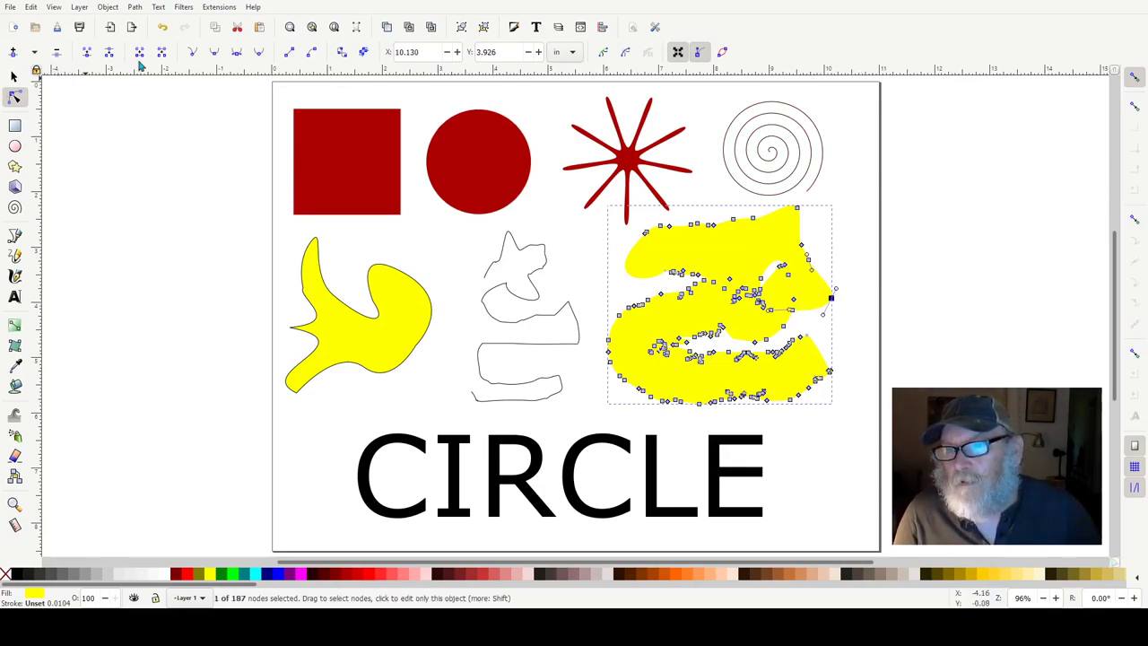
- Delete the yellow shape, the pencil line and the calligraphic stroke from the second row
left_click(13, 77)
left_click_drag(247, 190, 922, 428)
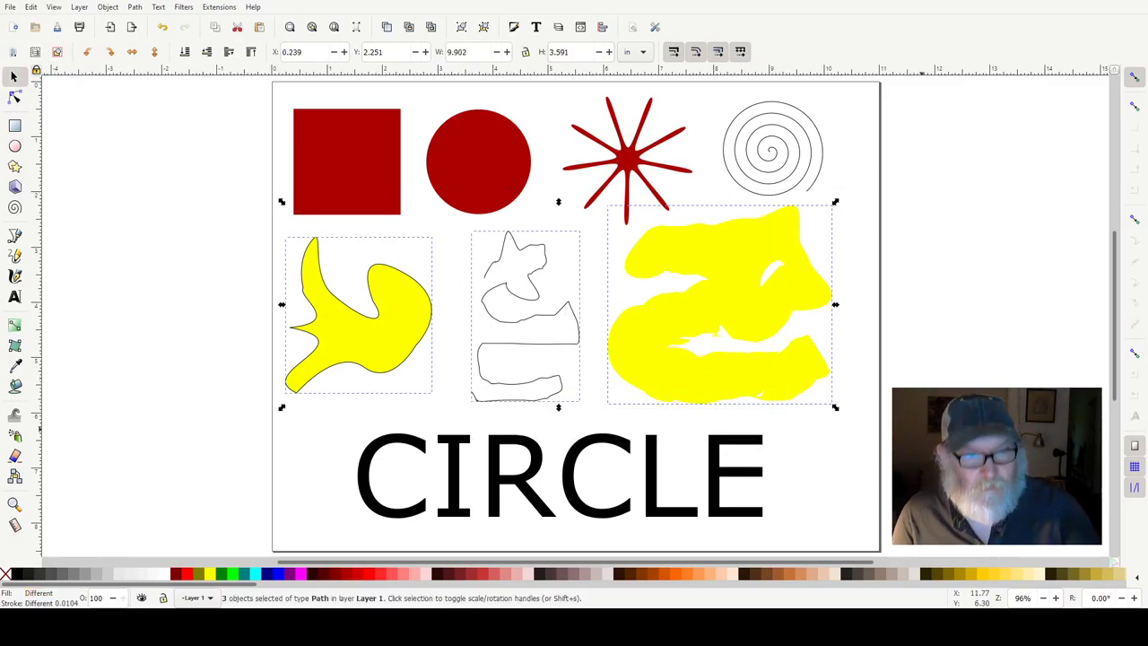
key("Delete")
- Select the square, circle, star and spiral together and move them about 0.13 in down the page
left_click_drag(929, 258, 302, 137)
left_click_drag(255, 101, 251, 91)
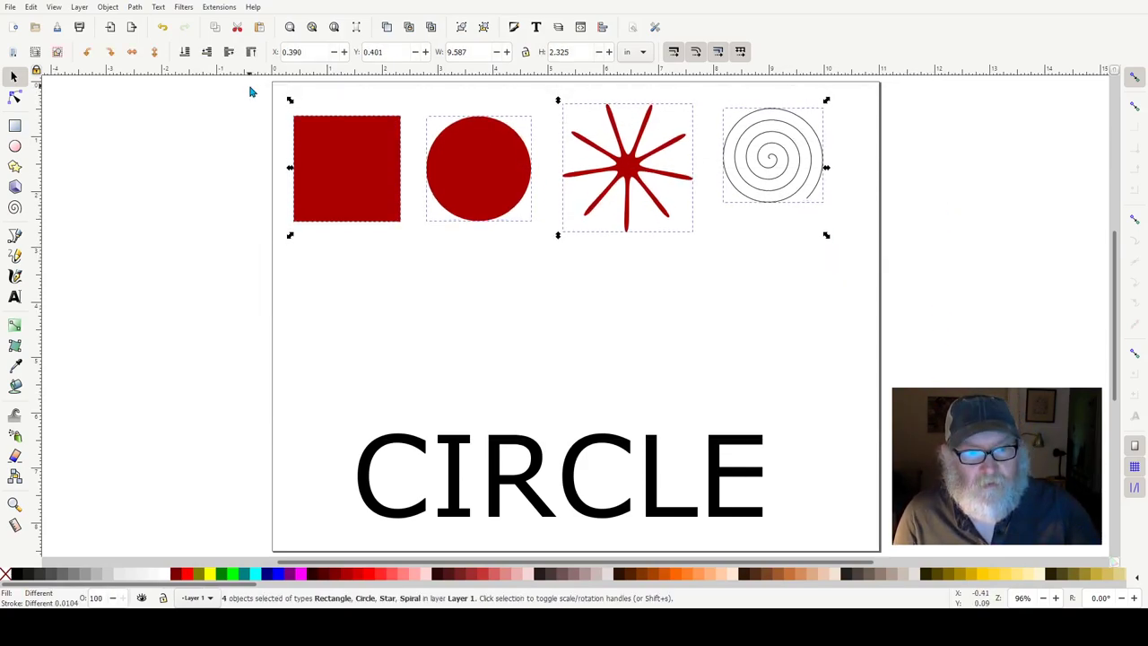
- Move the selected square, circle, star and spiral about 0.94 in down the page and deselect them
key("Down")
key("Down")
key("Down")
key("Down")
key("Down")
key("Down")
key("Down")
key("Down")
key("Down")
key("Down")
key("Down")
key("Down")
key("Down")
key("Down")
key("Down")
key("Down")
key("Down")
key("Down")
key("Down")
key("Down")
key("Down")
key("Down")
key("Down")
key("Down")
key("Down")
key("Down")
key("Down")
key("Down")
key("Down")
key("Down")
key("Down")
key("Down")
key("Down")
key("Down")
key("Down")
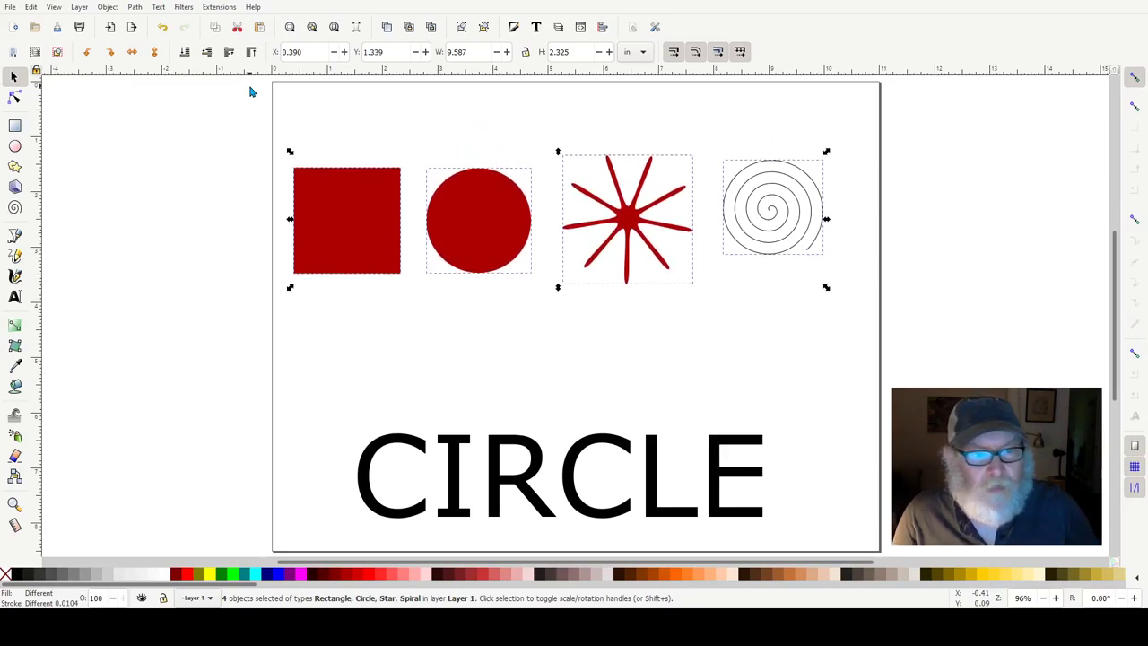
left_click(958, 174)
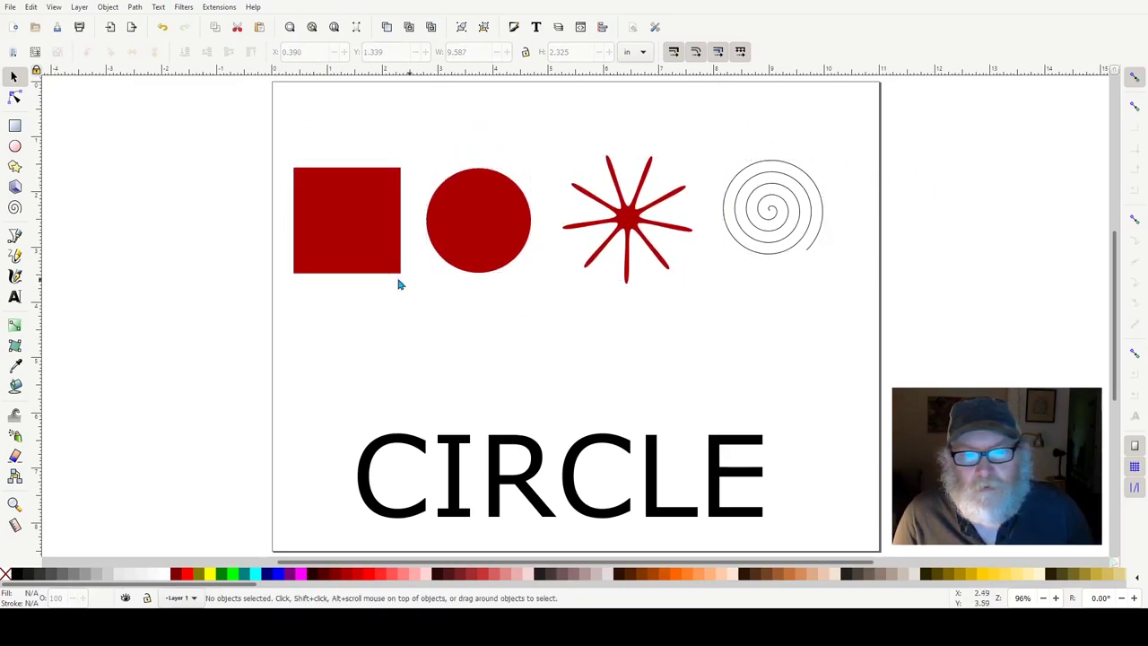
- Reshape the square with its shape handles to about 1.67 by 2.05 in and round its corners
left_click(377, 235)
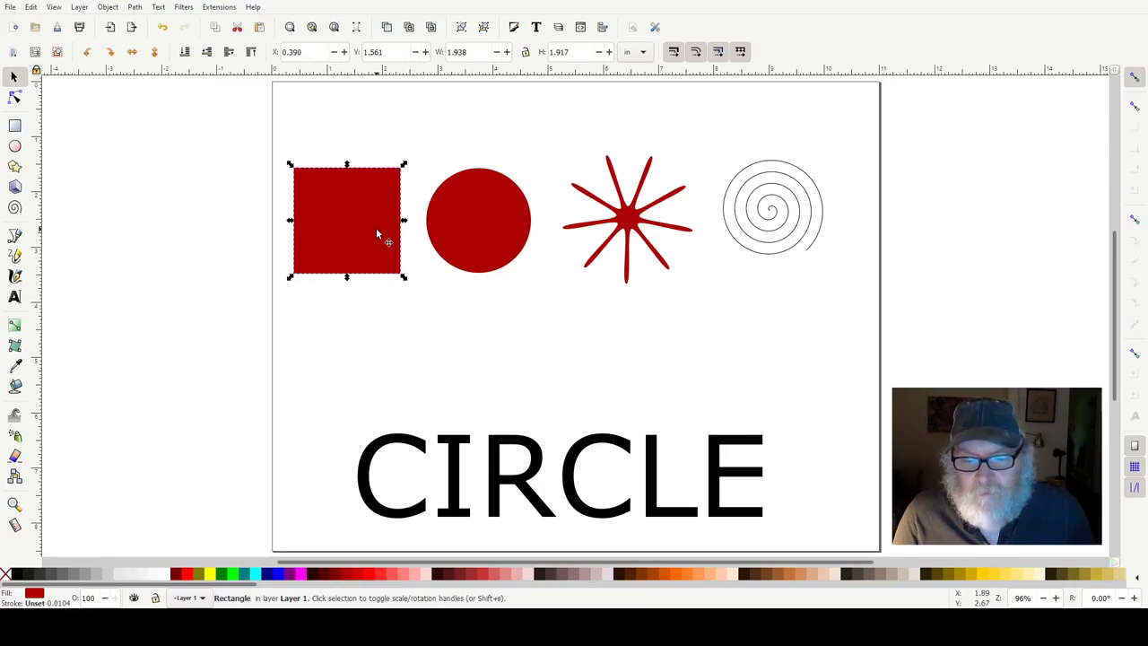
left_click(16, 97)
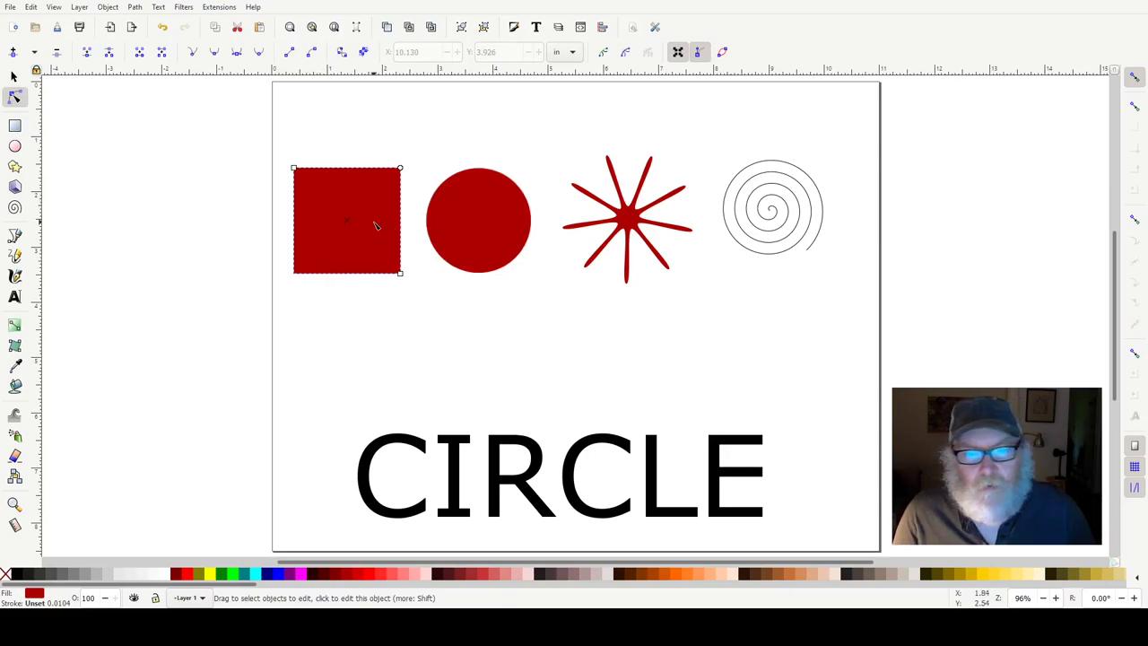
mouse_move(299, 170)
left_mouse_down()
mouse_move(331, 199)
mouse_move(317, 201)
mouse_move(295, 160)
mouse_move(305, 185)
mouse_move(323, 202)
mouse_move(309, 161)
left_mouse_up()
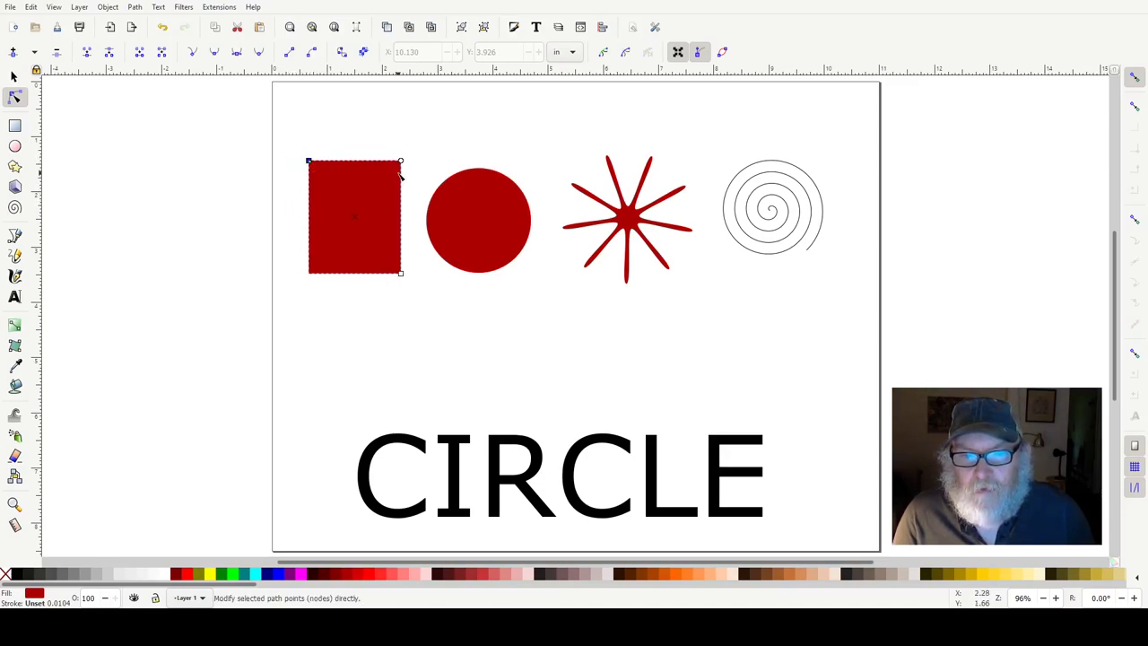
left_click_drag(400, 162, 394, 188)
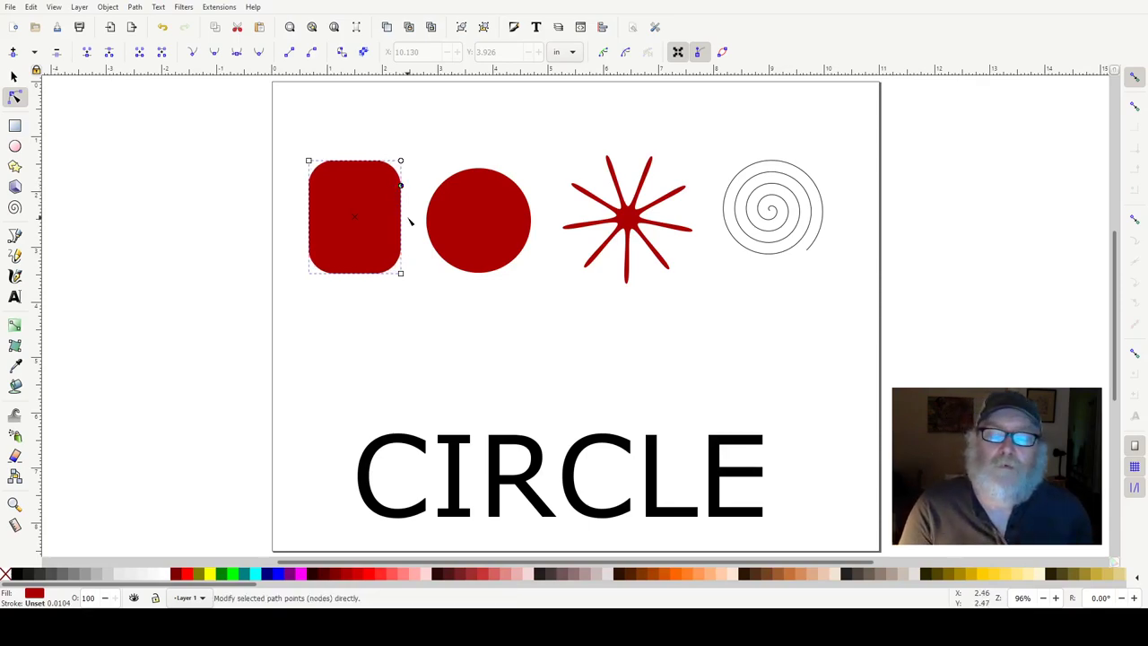
- Scale the rounded rectangle to about 1.52 by 2.11 in and try rotating it about its center
left_click(13, 80)
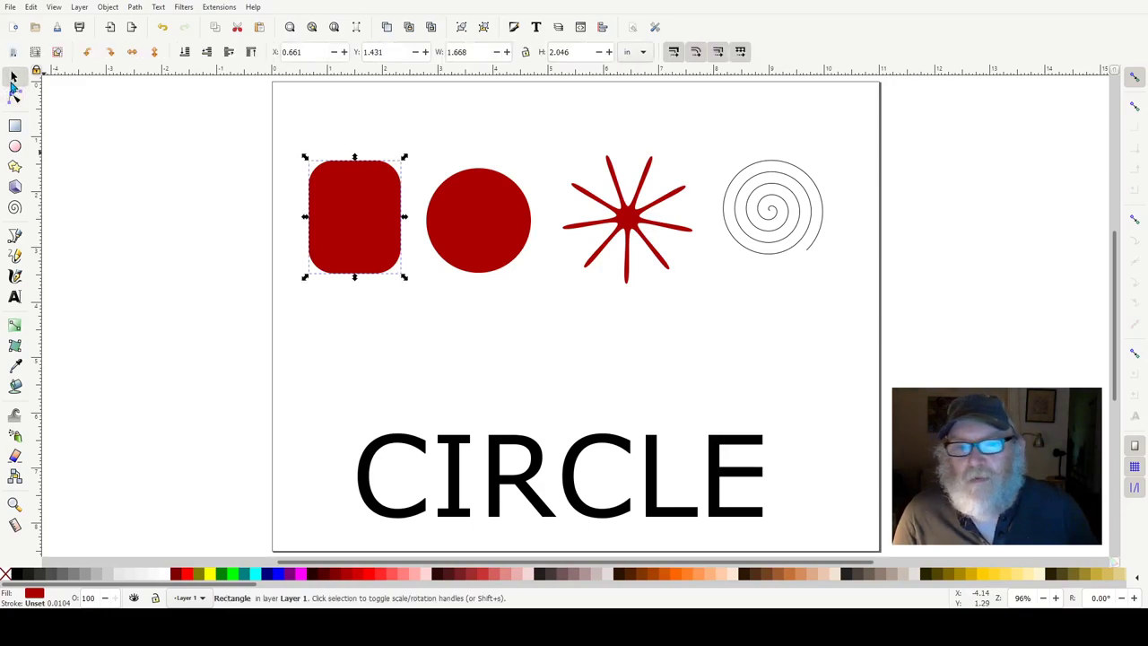
mouse_move(404, 159)
left_mouse_down()
mouse_move(449, 125)
mouse_move(395, 154)
left_mouse_up()
left_click(365, 217)
left_click_drag(394, 157, 313, 266)
left_click(358, 235)
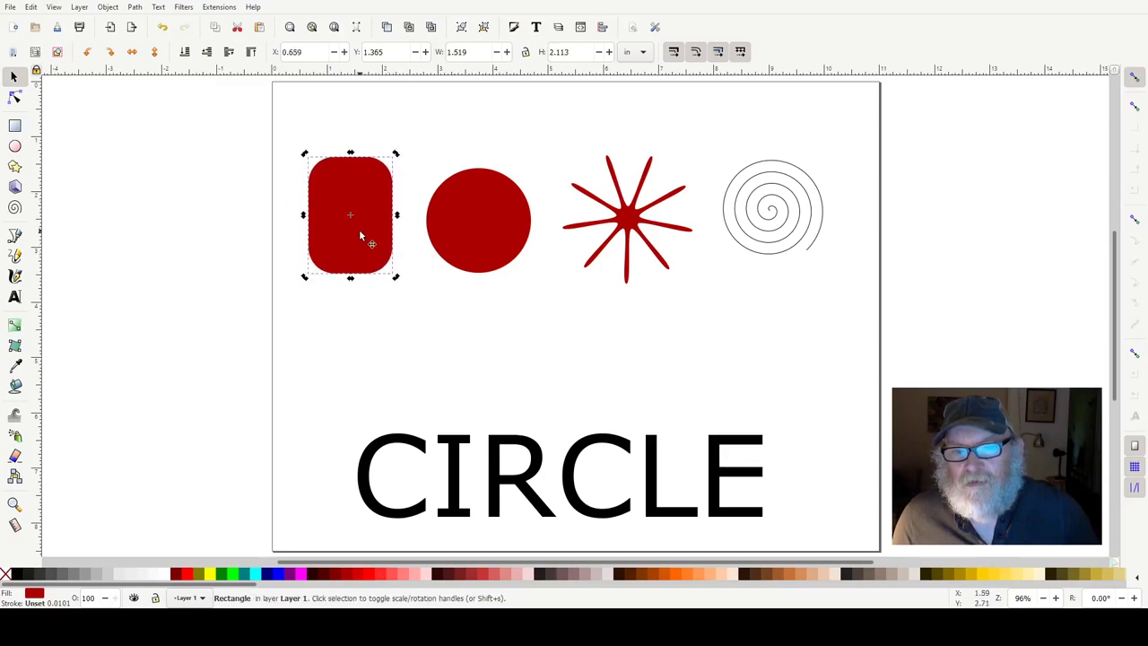
- Move the rounded rectangle's rotation center toward its lower-left corner and try rotating it about that point
left_click_drag(350, 217, 327, 246)
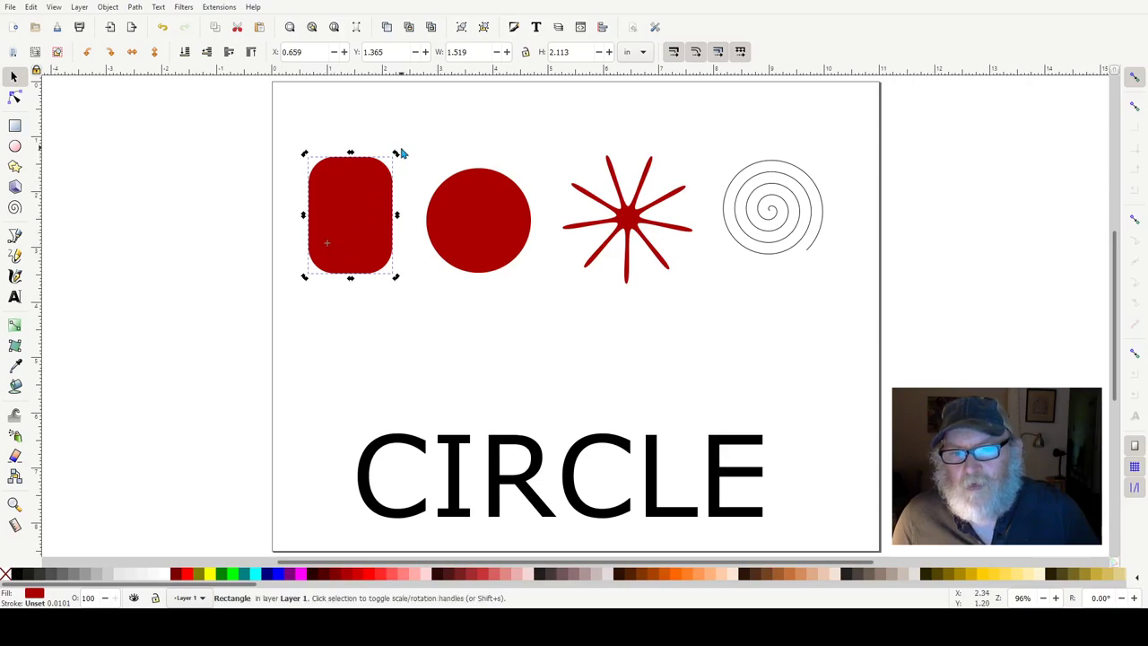
left_click_drag(396, 157, 367, 187)
left_click(367, 187)
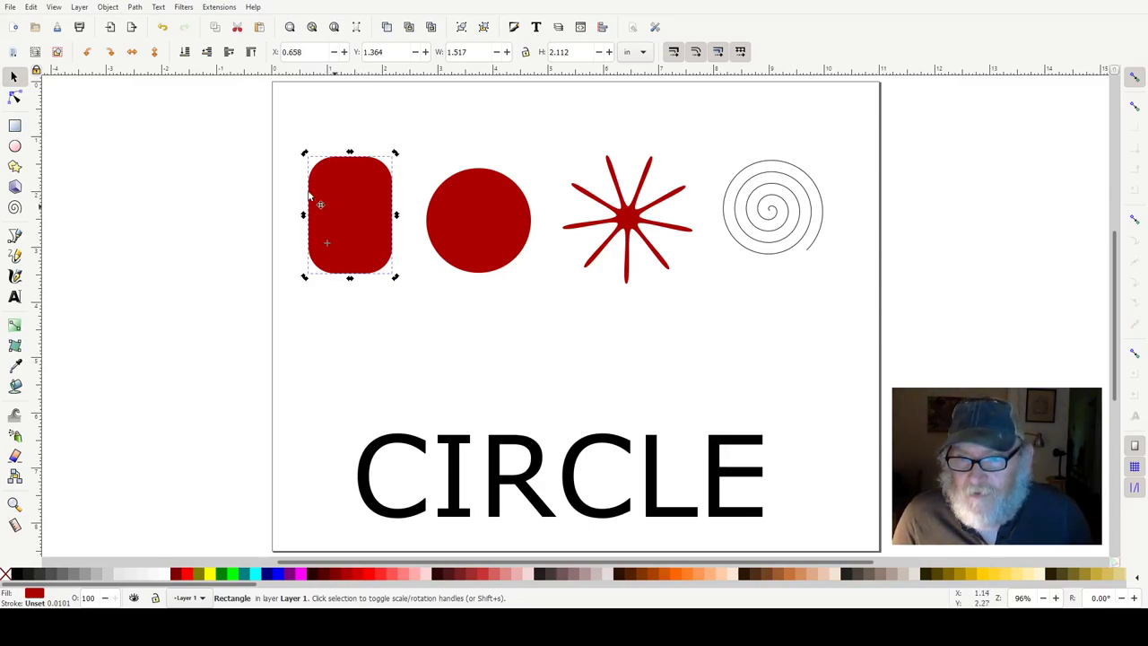
- Convert the rounded rectangle to a path and show its nodes for editing
left_click(134, 8)
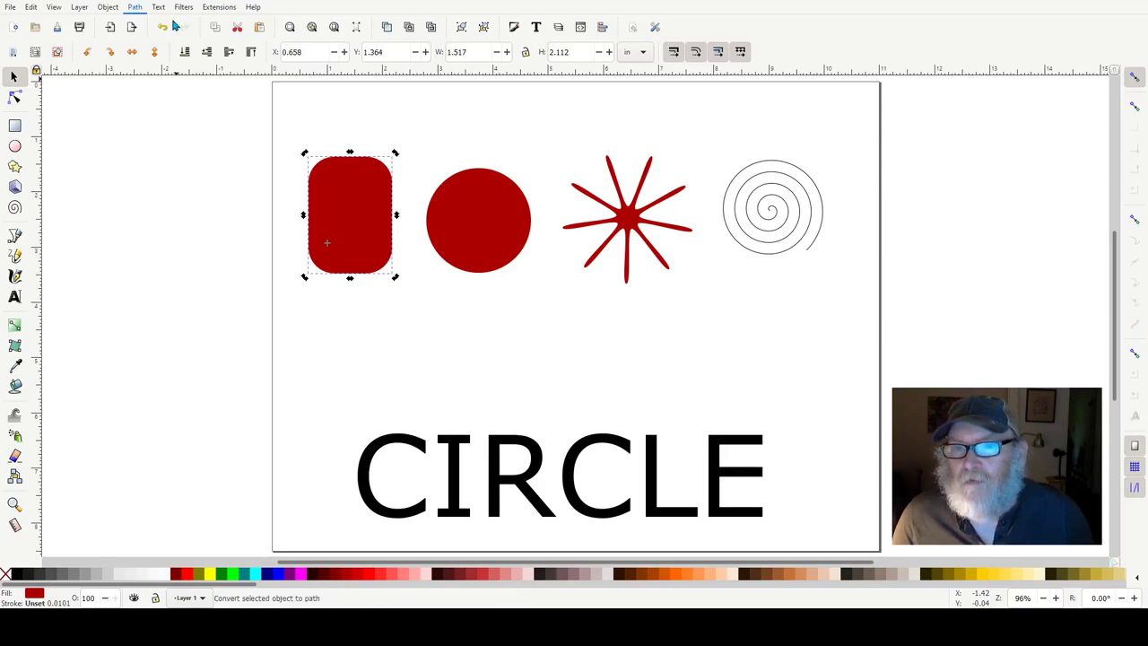
left_click(176, 26)
left_click(147, 121)
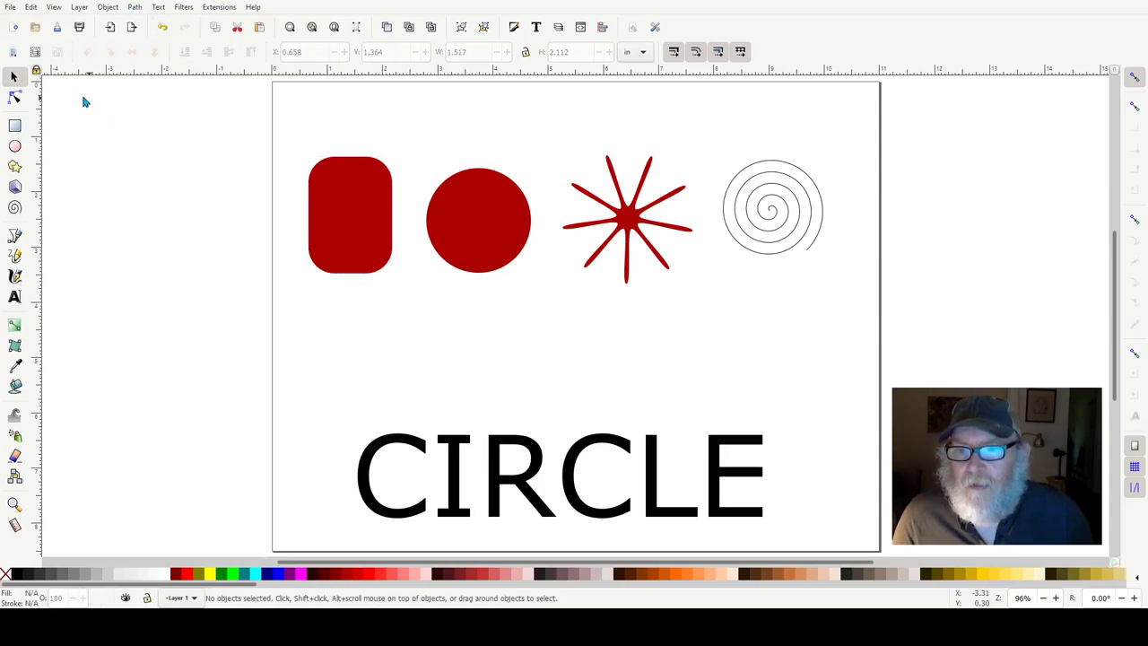
left_click(12, 102)
left_click(326, 193)
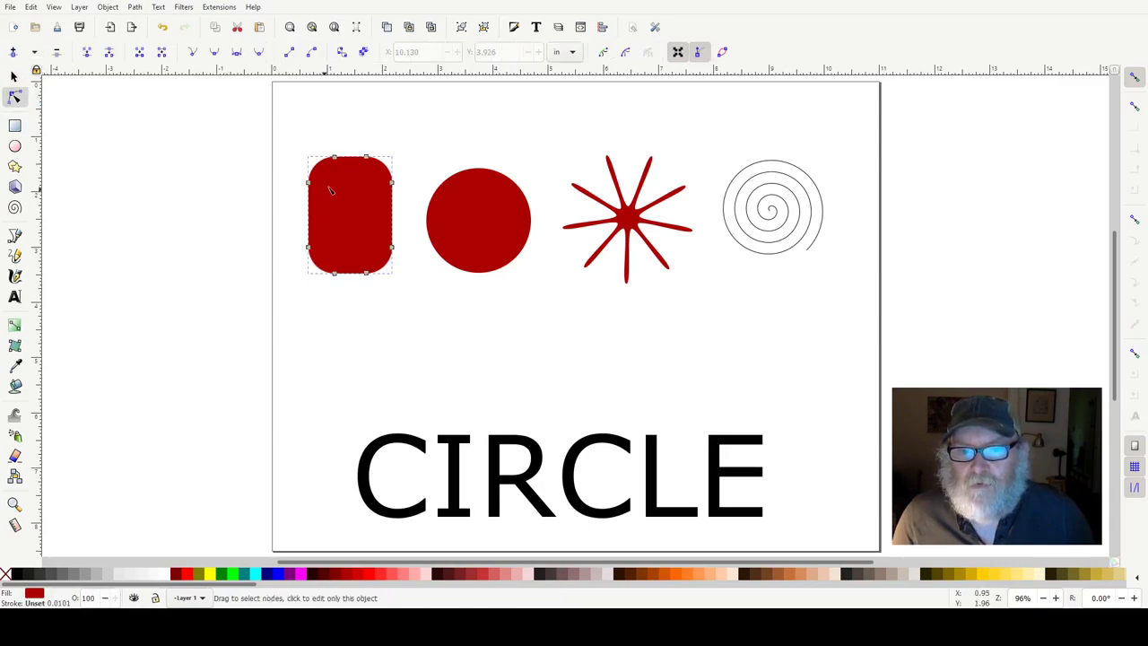
- Deform the rounded rectangle path by pulling its upper-left node up to X 0.997, Y 0.736 in and bulging both sides outward
left_click_drag(335, 159, 361, 175)
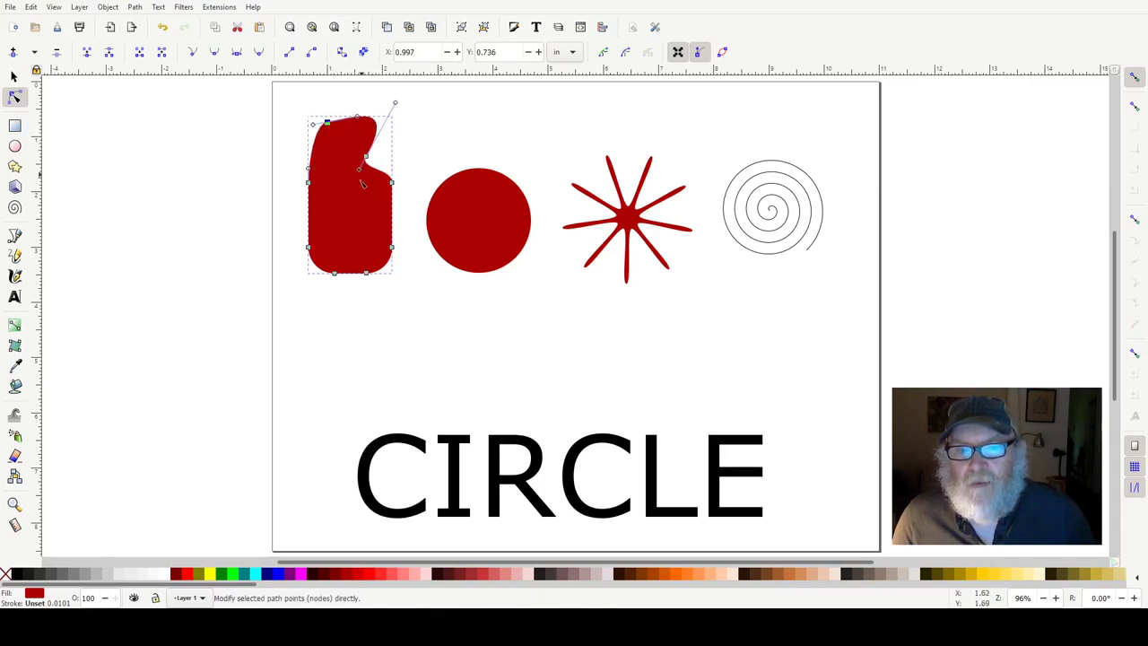
left_click_drag(392, 215, 409, 216)
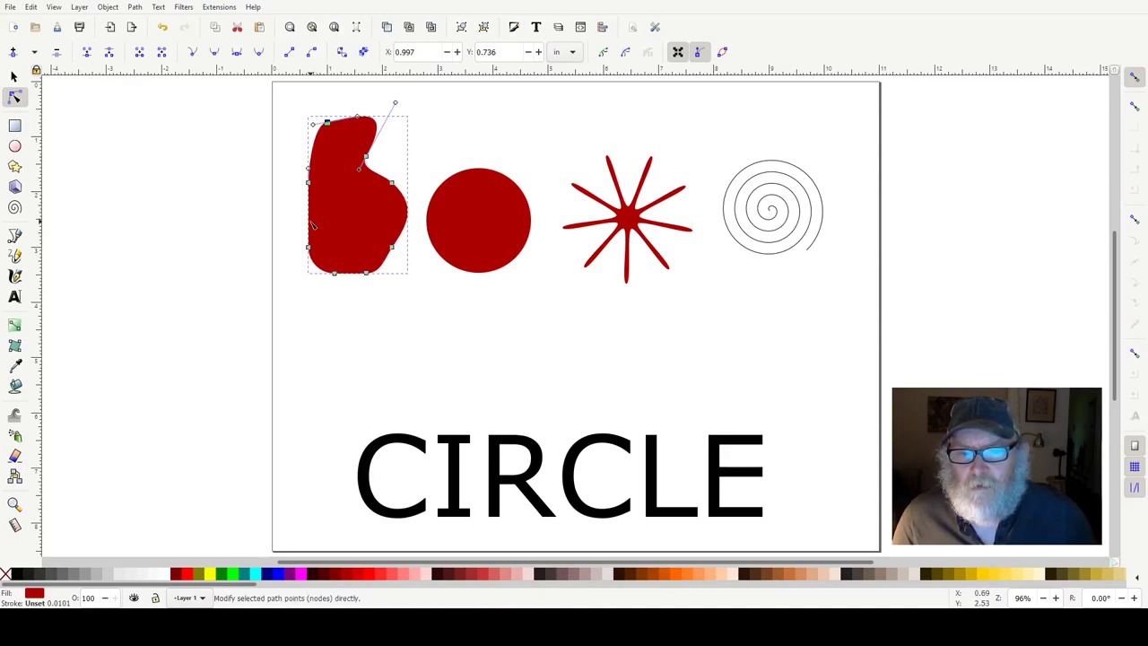
left_click_drag(315, 232, 292, 236)
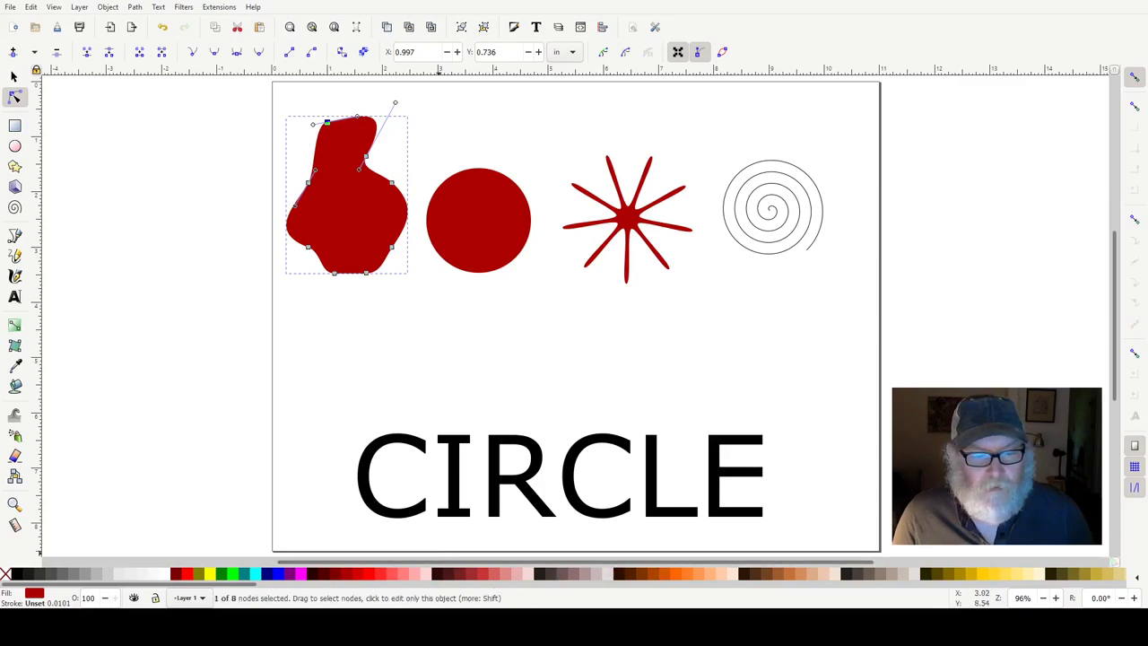
- Fill the deformed path with orange and delete it from the page
left_click(677, 577)
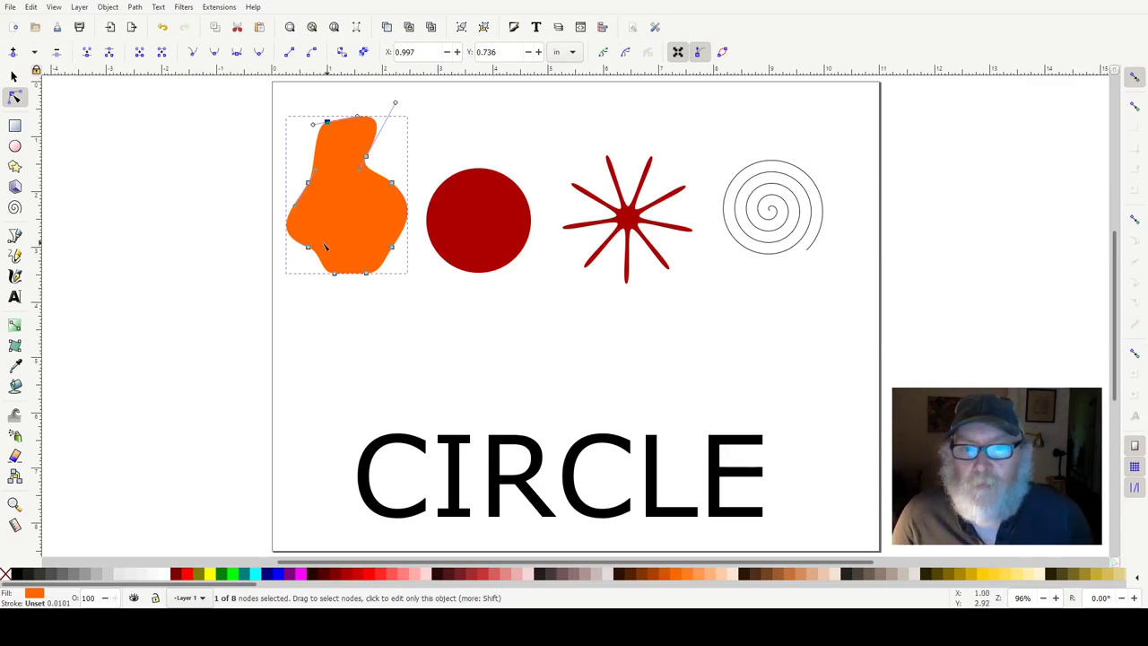
left_click(14, 78)
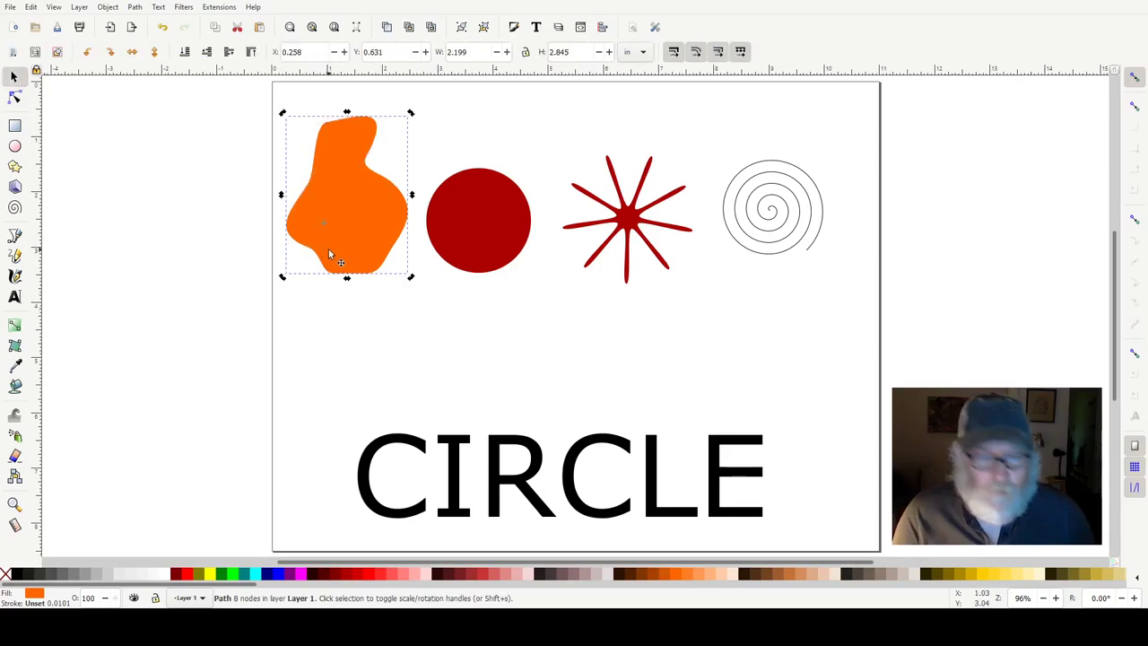
key("Delete")
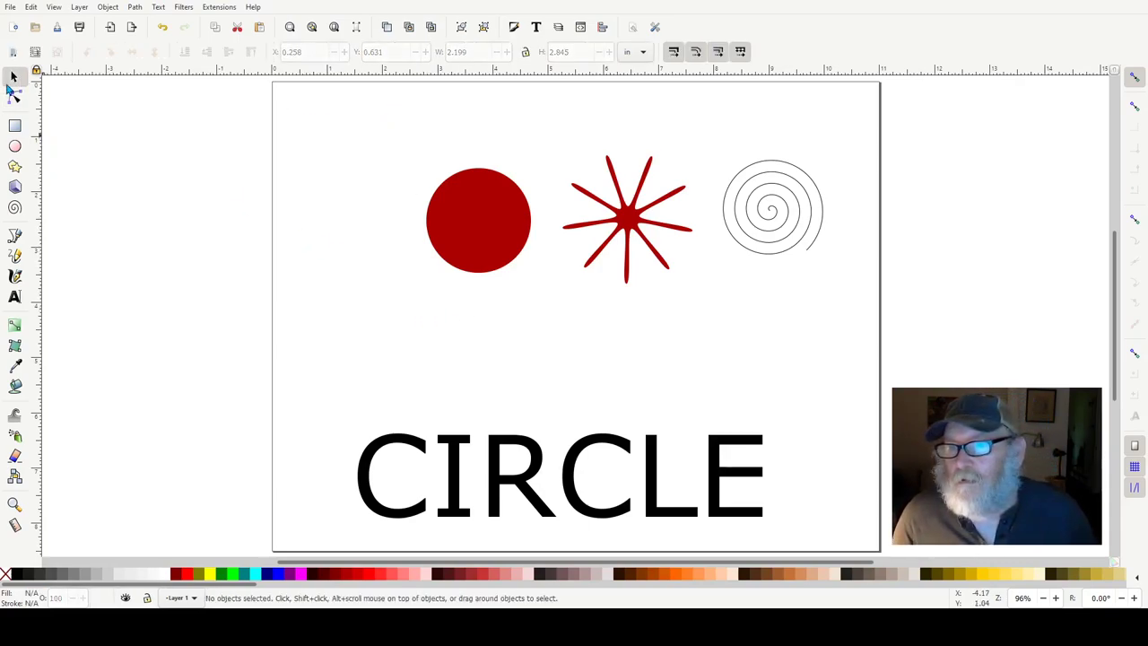
- Stretch the circle with its shape handles into an ellipse about 3 in tall with a small segment cut off its right side
left_click(14, 97)
left_click(494, 231)
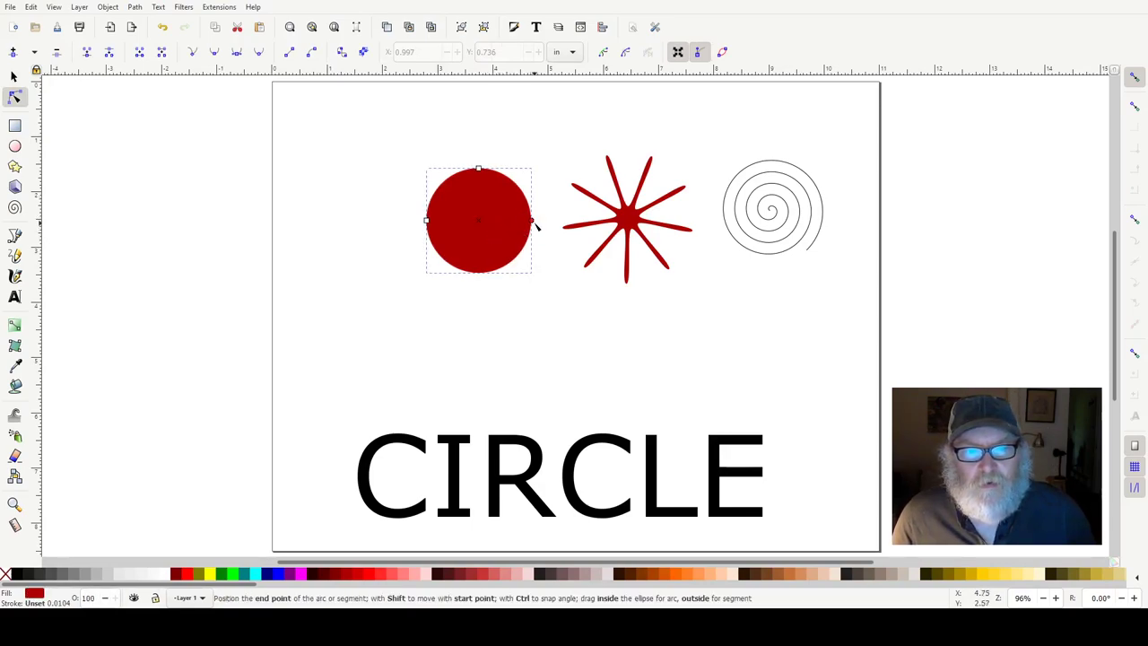
left_click_drag(529, 222, 498, 142)
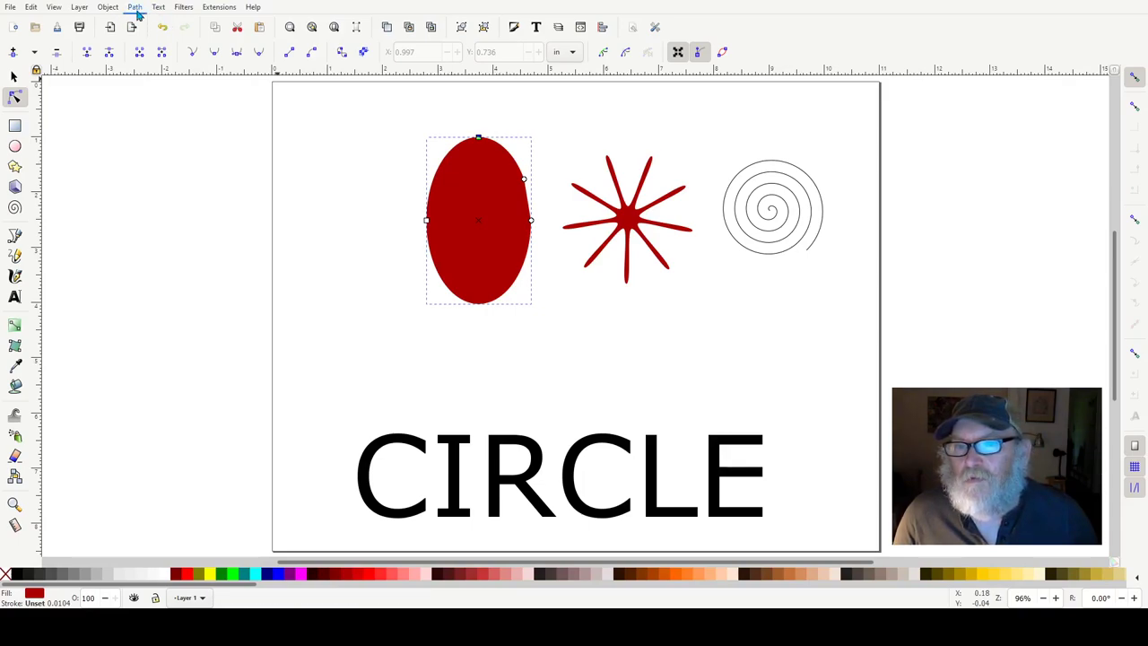
- Convert the ellipse to a path and bend its left side inward into a concave curve
left_click(162, 29)
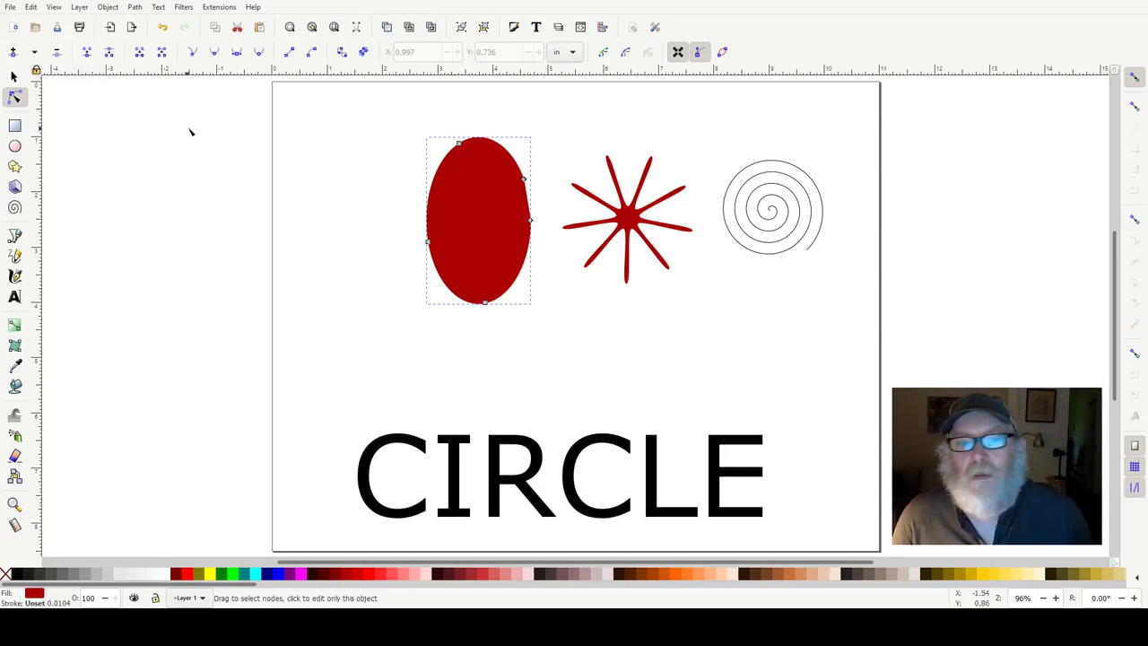
left_click_drag(443, 190, 494, 235)
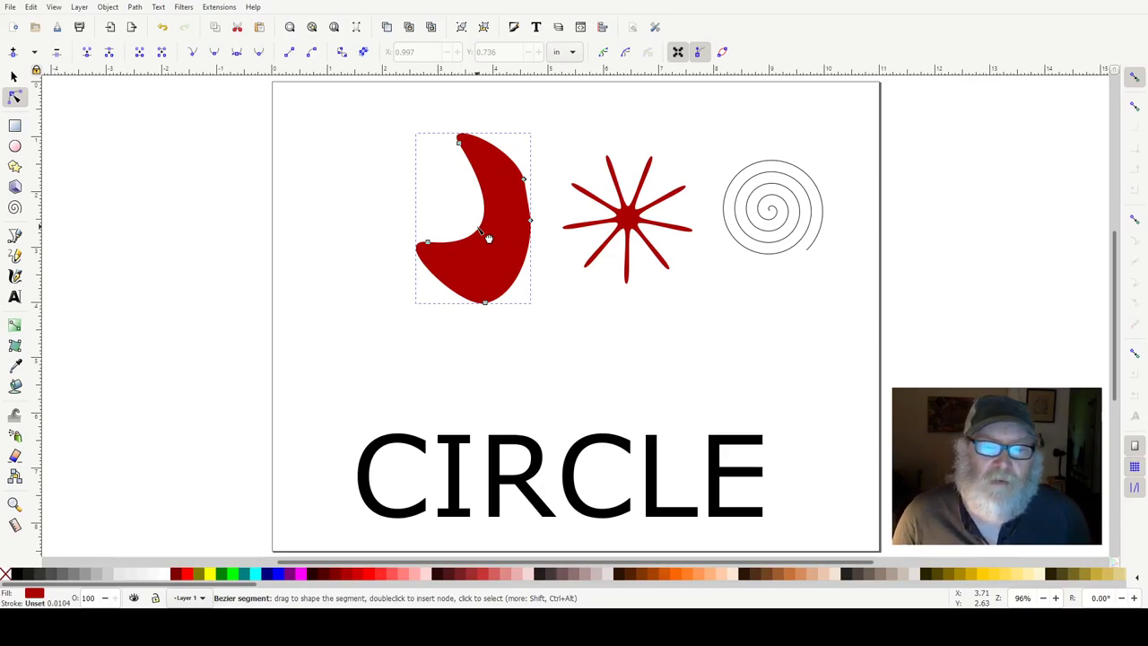
mouse_move(493, 233)
left_mouse_down()
mouse_move(391, 180)
mouse_move(310, 188)
mouse_move(305, 212)
mouse_move(323, 248)
mouse_move(378, 205)
mouse_move(435, 192)
mouse_move(476, 218)
left_mouse_up()
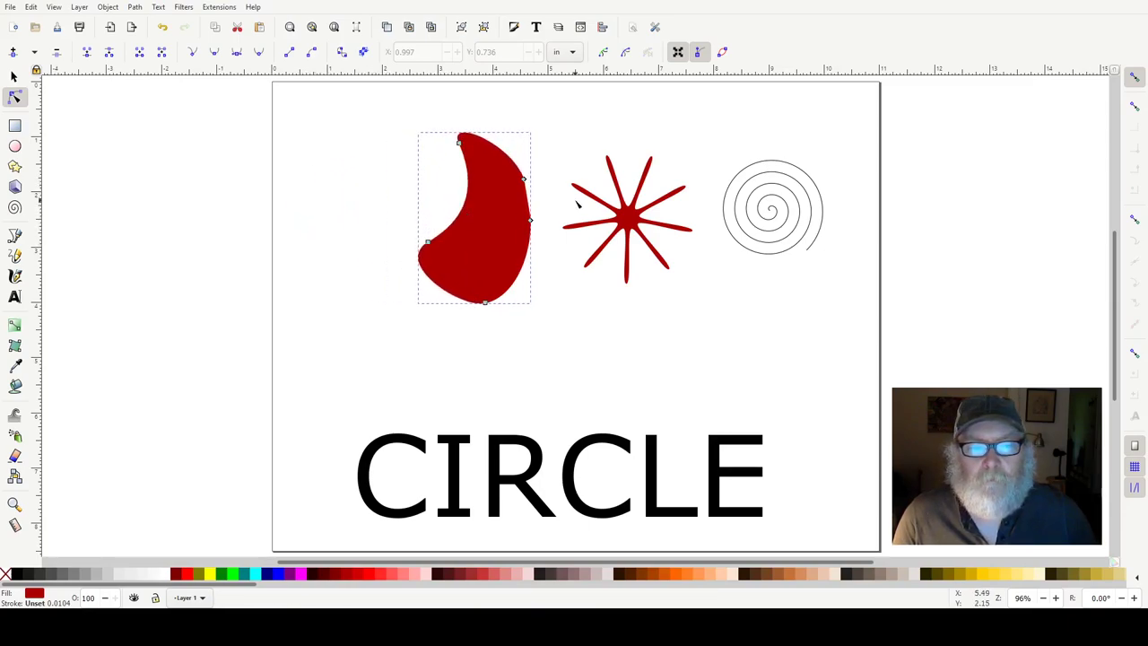
- Convert the star to a path and pull its top inner node up to X 6.588, Y 0.690 in
left_click(630, 223)
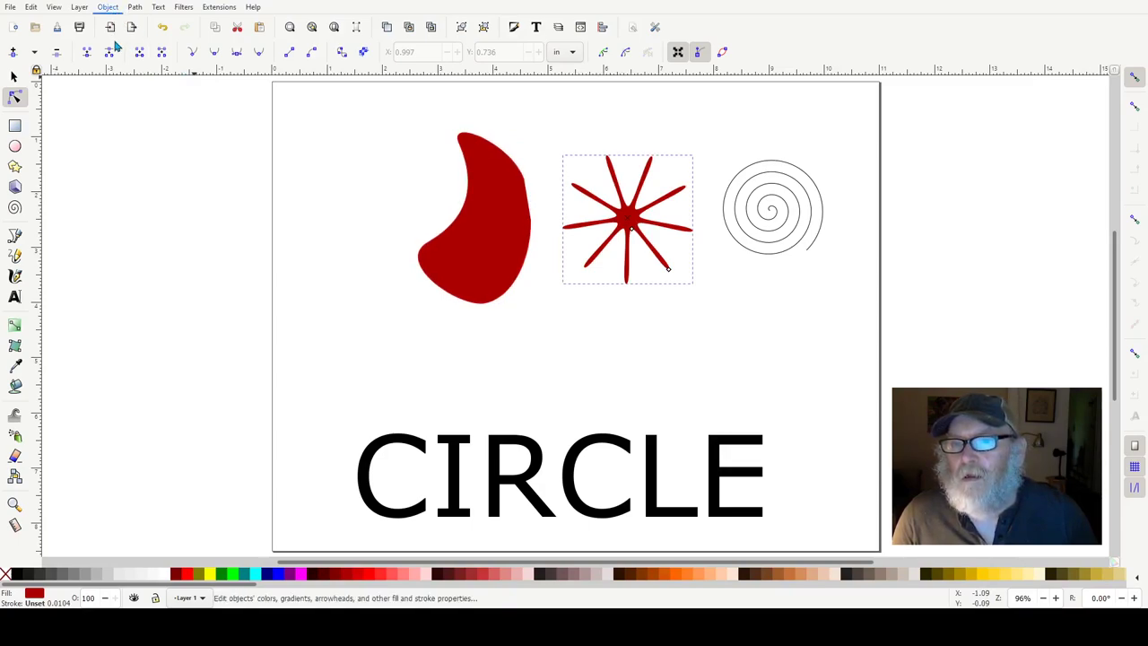
left_click(148, 28)
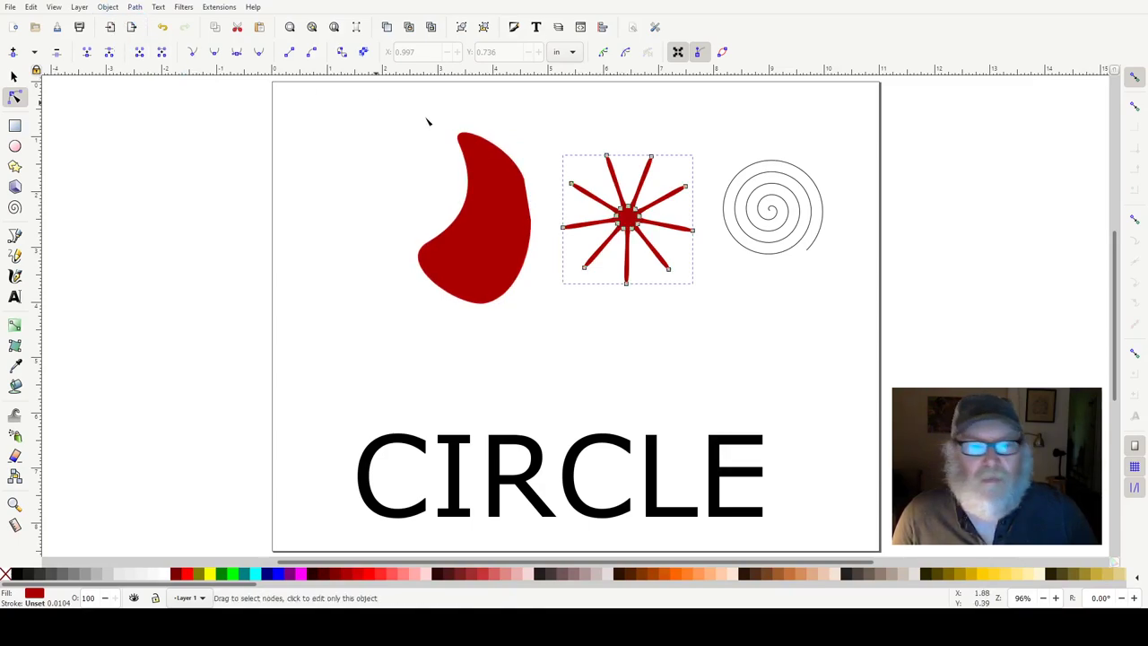
left_click_drag(632, 208, 635, 118)
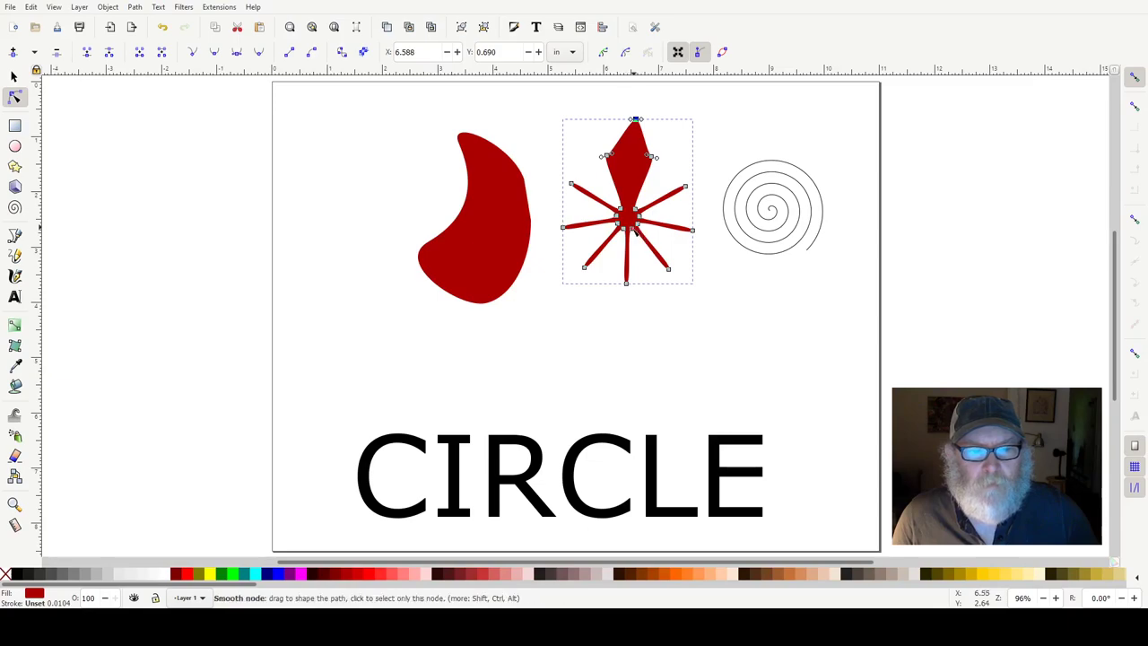
- Pull the star path's lower-right inner node down to X 7.344, Y 4.802 in and hollow the spike's right edge into a curve
left_click_drag(632, 229, 677, 344)
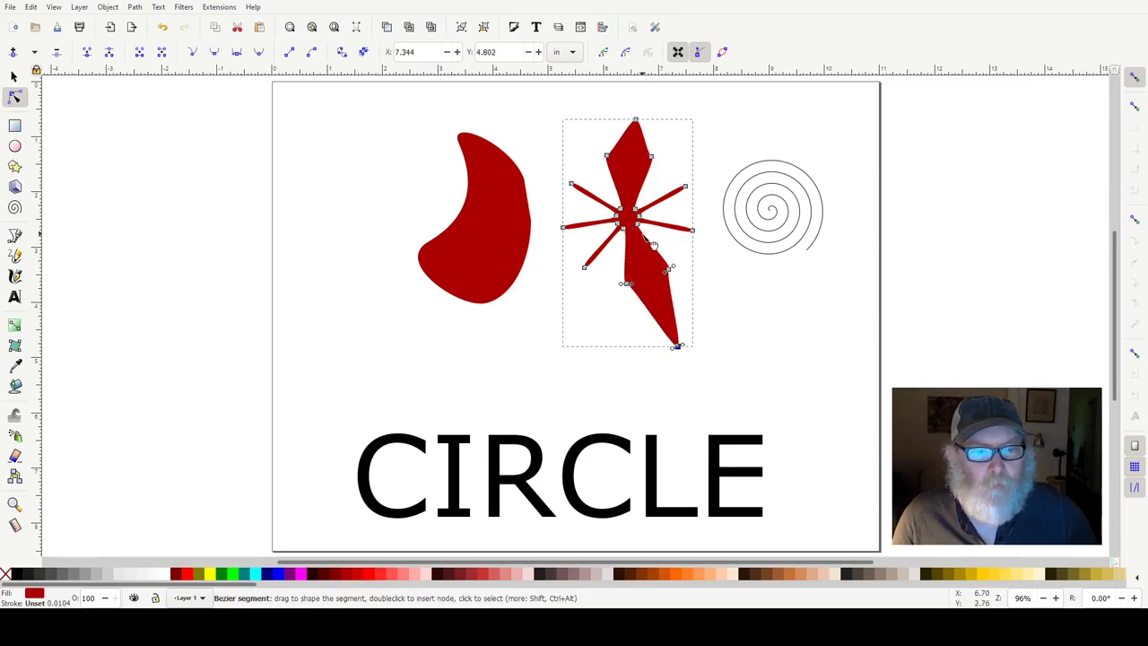
left_click_drag(659, 256, 658, 285)
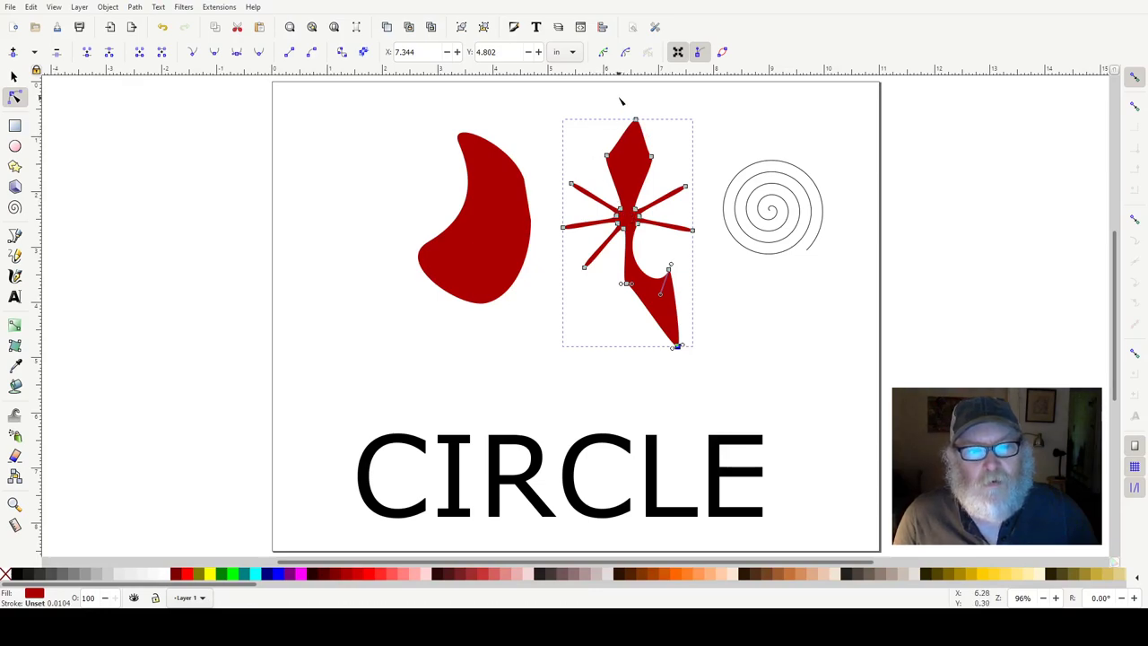
- Delete the three uppermost nodes of the star path, pull the two remaining long handles in near its hub, and deselect it
left_click_drag(599, 107, 672, 171)
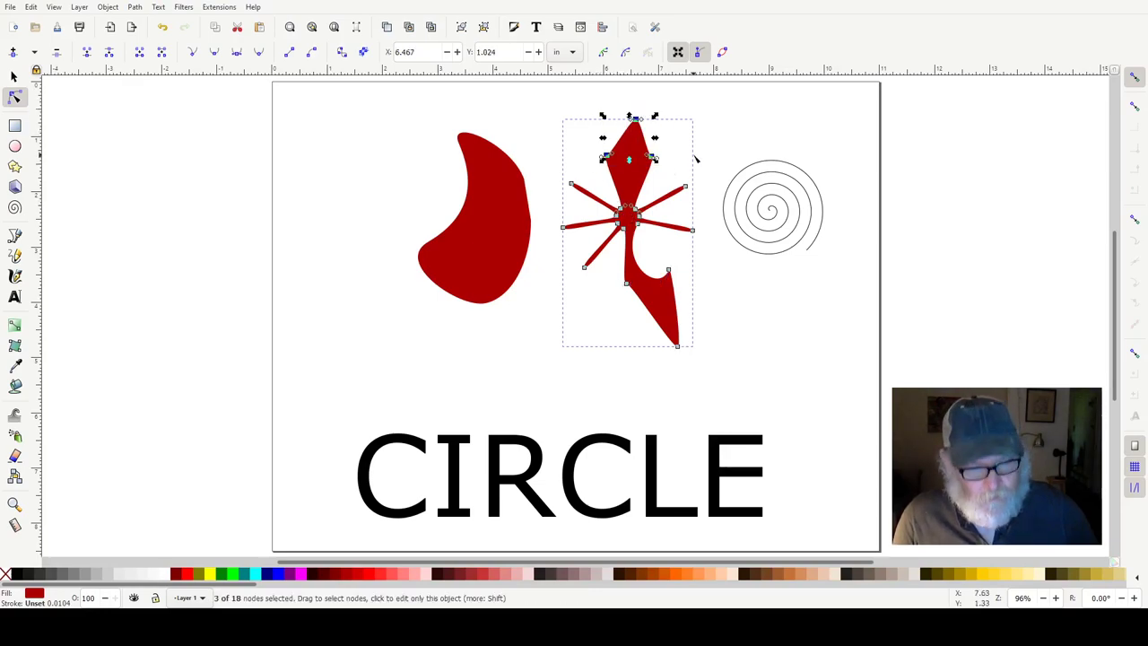
key("Delete")
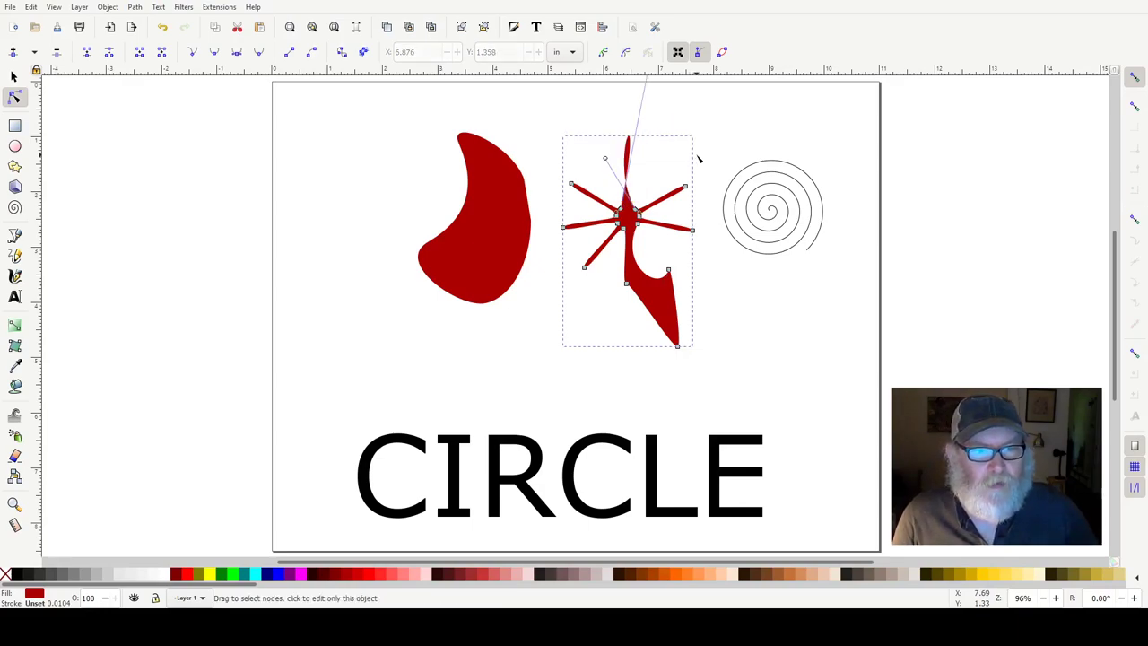
scroll(680, 152, "up", 3)
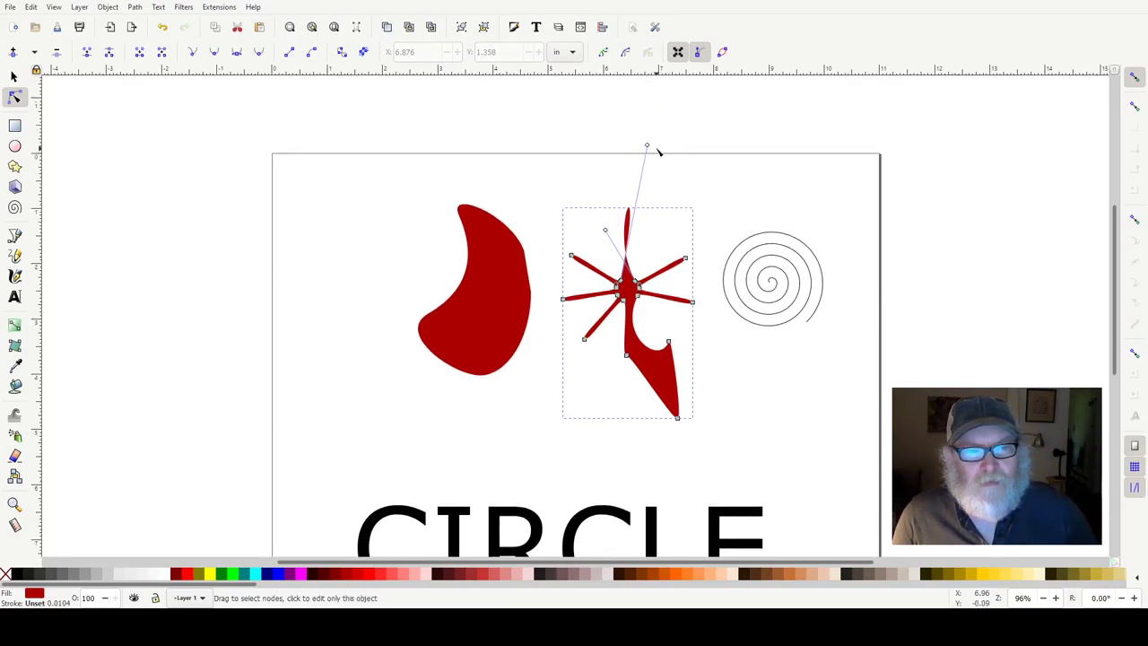
left_click_drag(650, 148, 628, 273)
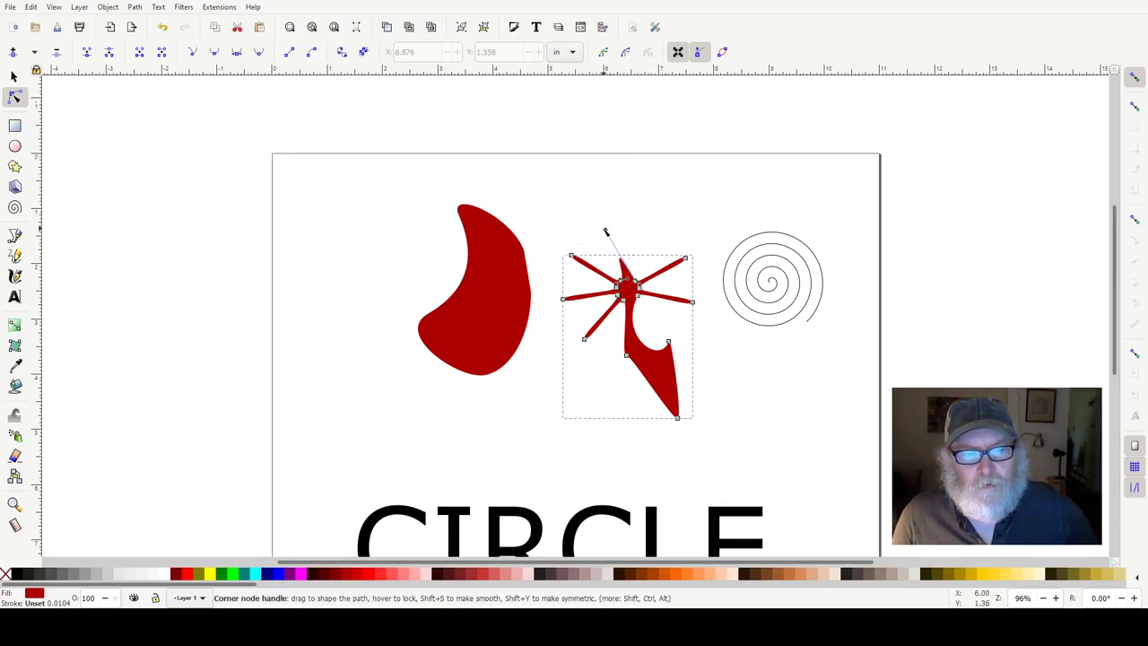
left_click_drag(606, 233, 626, 275)
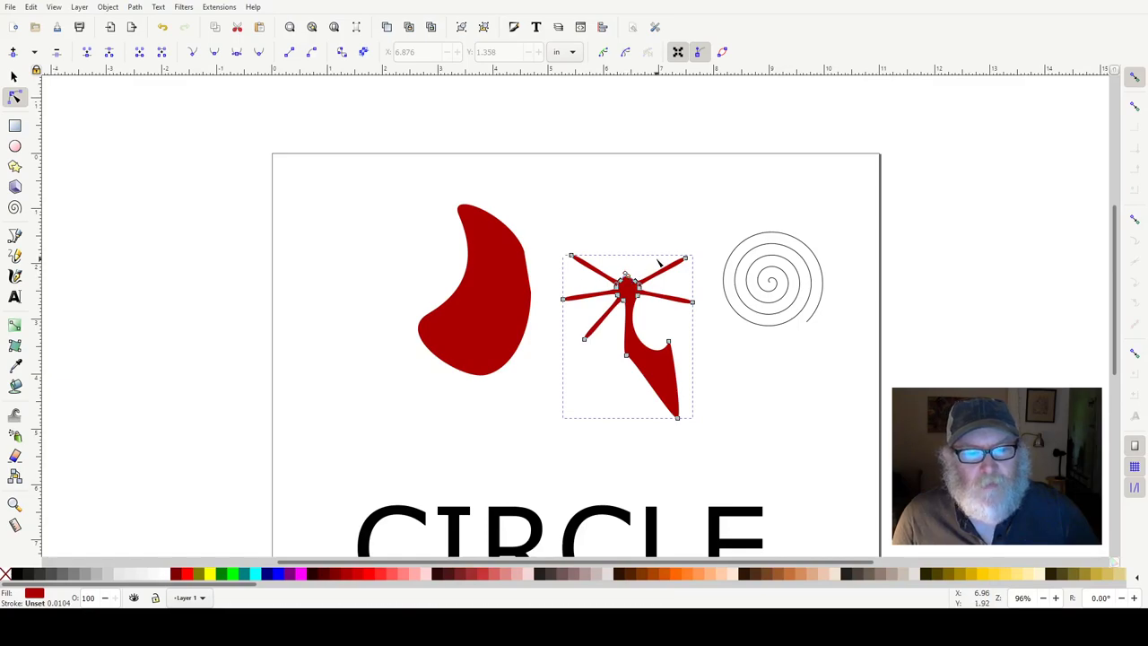
left_click(660, 261)
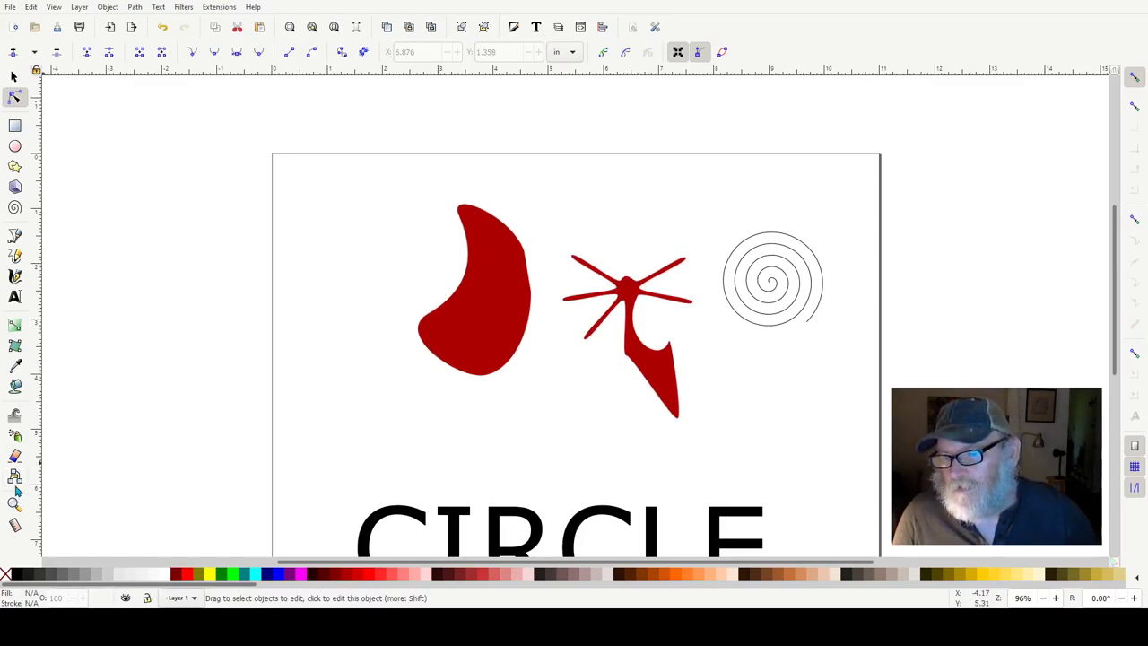
- Bend the top segment of the star path's hub into an evenly rounded dome and deselect the path
left_click(14, 504)
left_click_drag(602, 246, 657, 304)
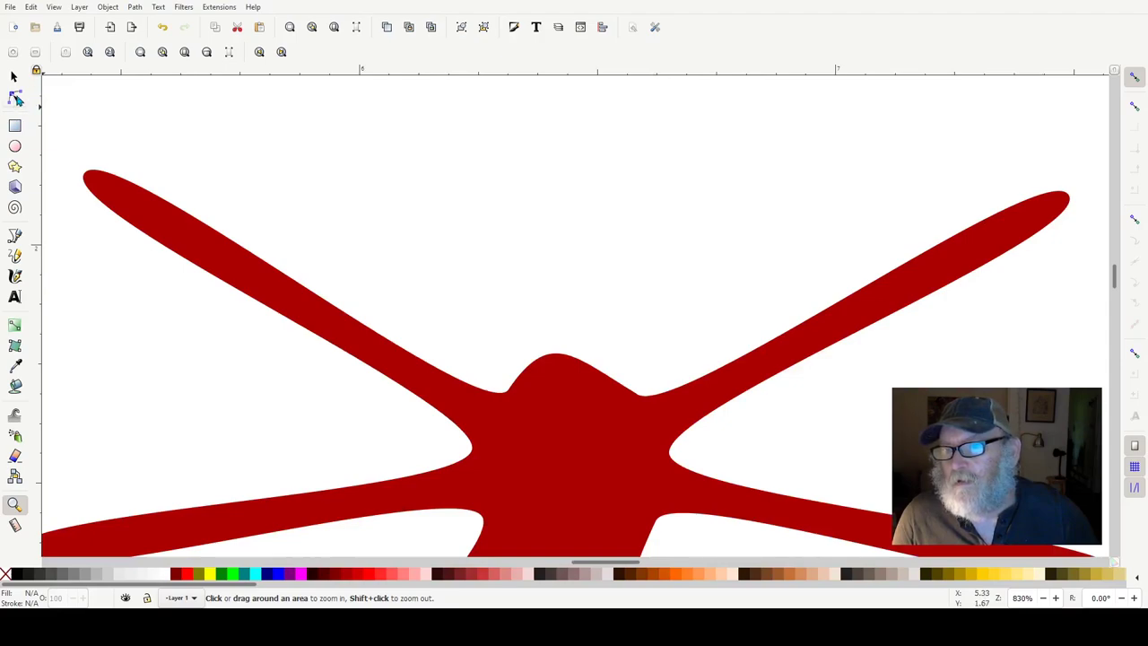
left_click(16, 100)
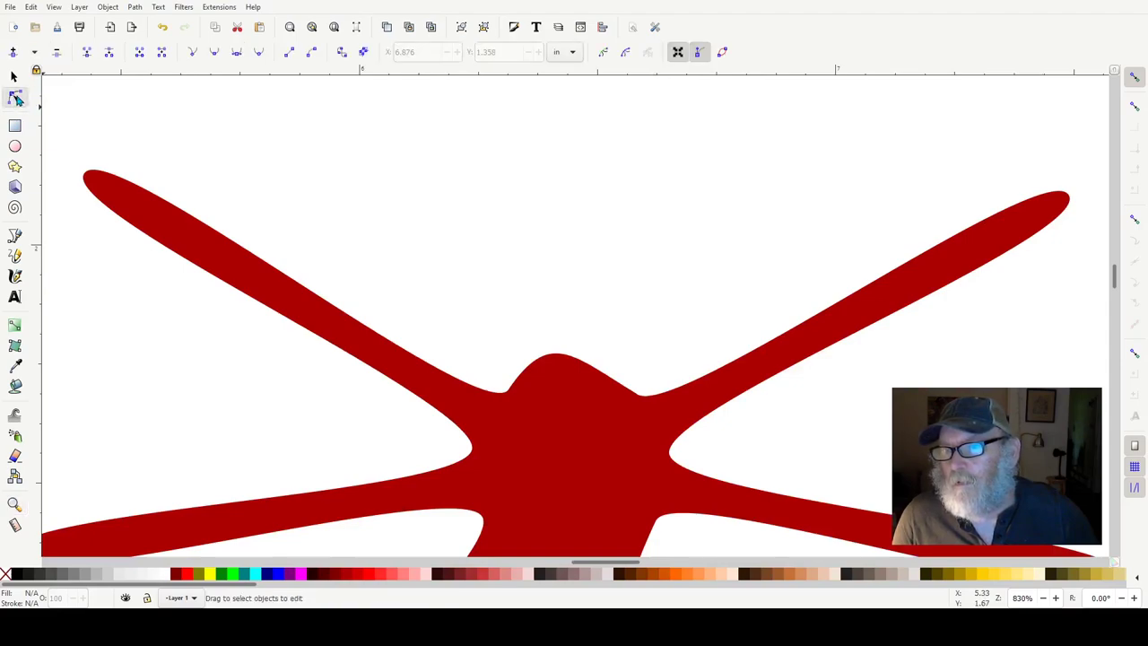
left_click(603, 384)
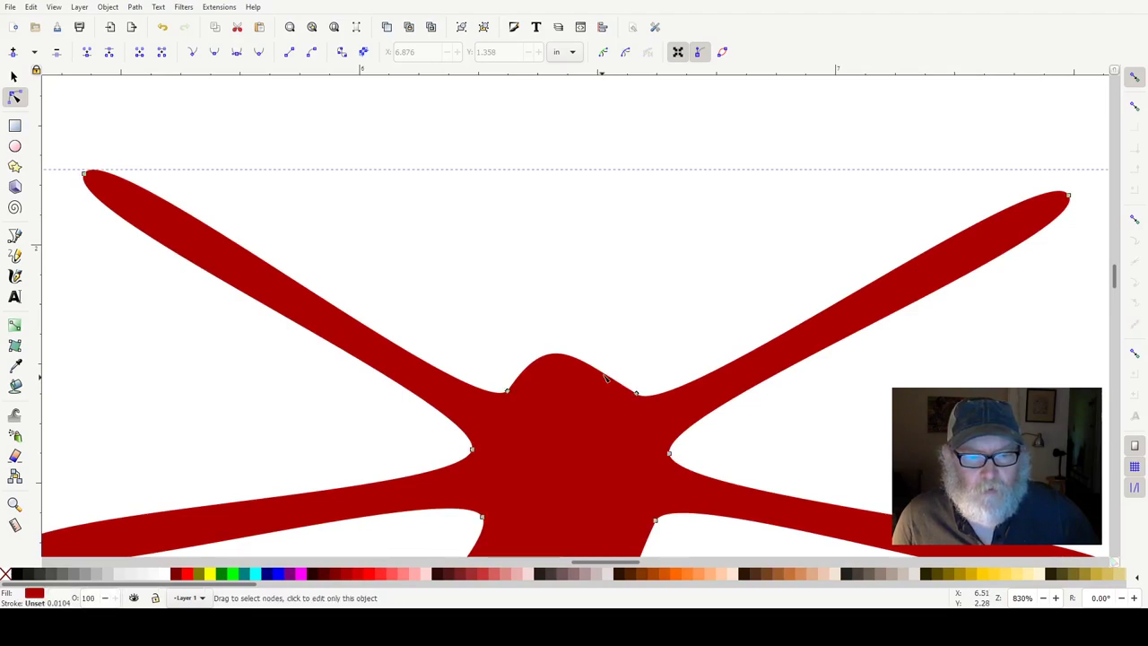
left_click_drag(613, 383, 628, 384)
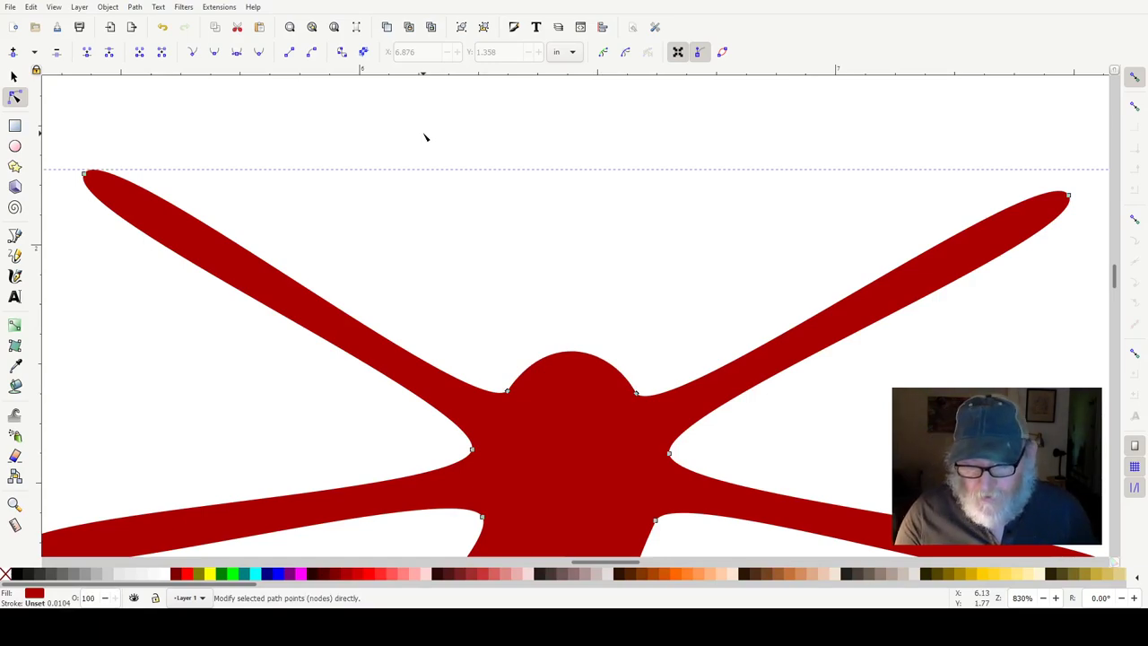
key("5")
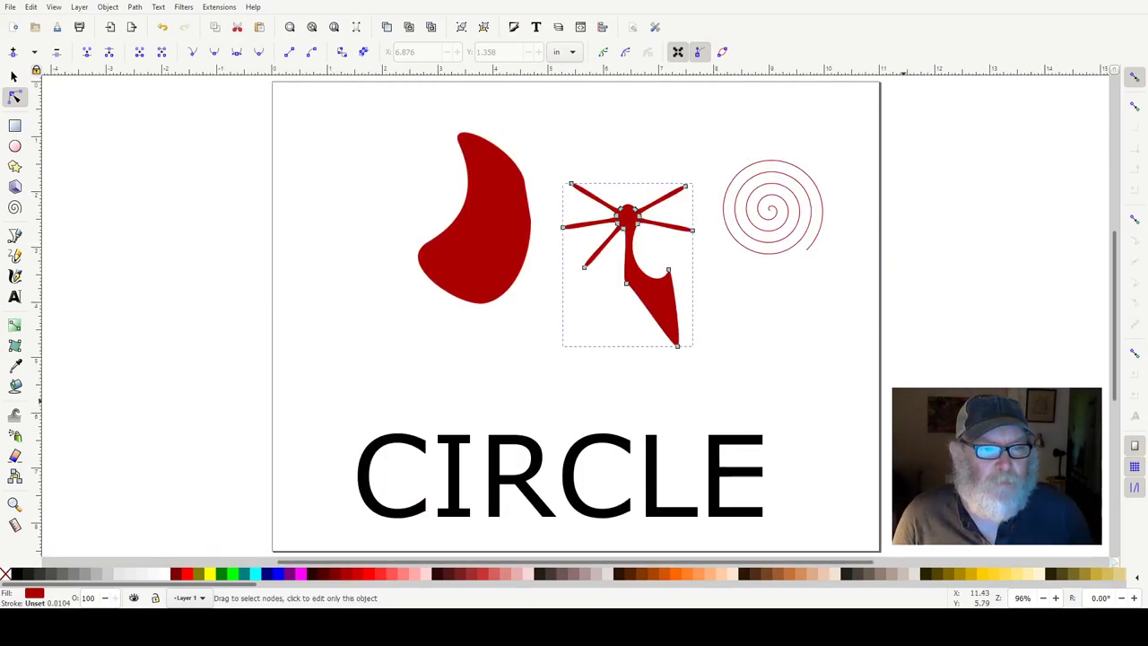
left_click(862, 366)
- Convert the spiral to a path and pull the two upper nodes of its outermost ring up into a tall oval
left_click(759, 170)
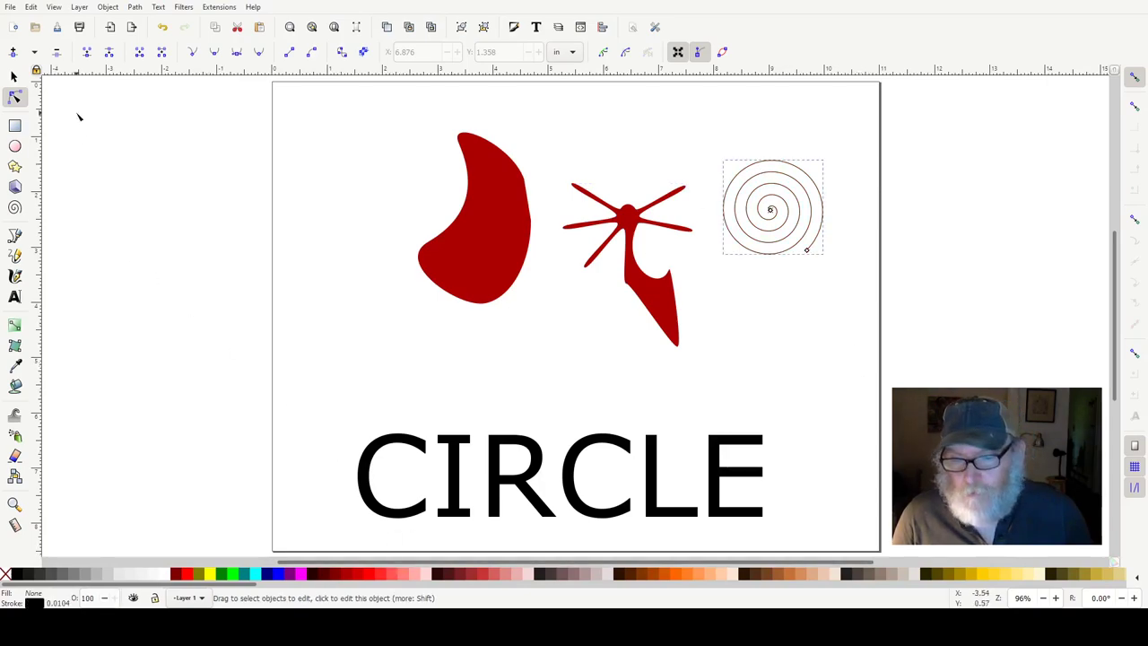
left_click(134, 7)
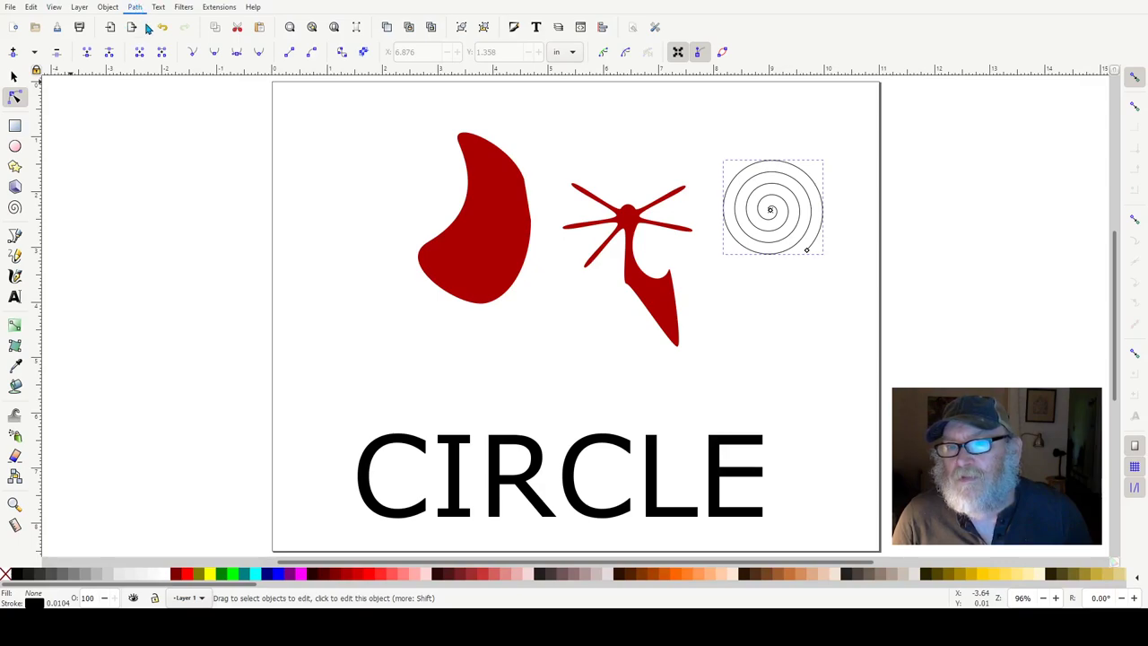
left_click(146, 28)
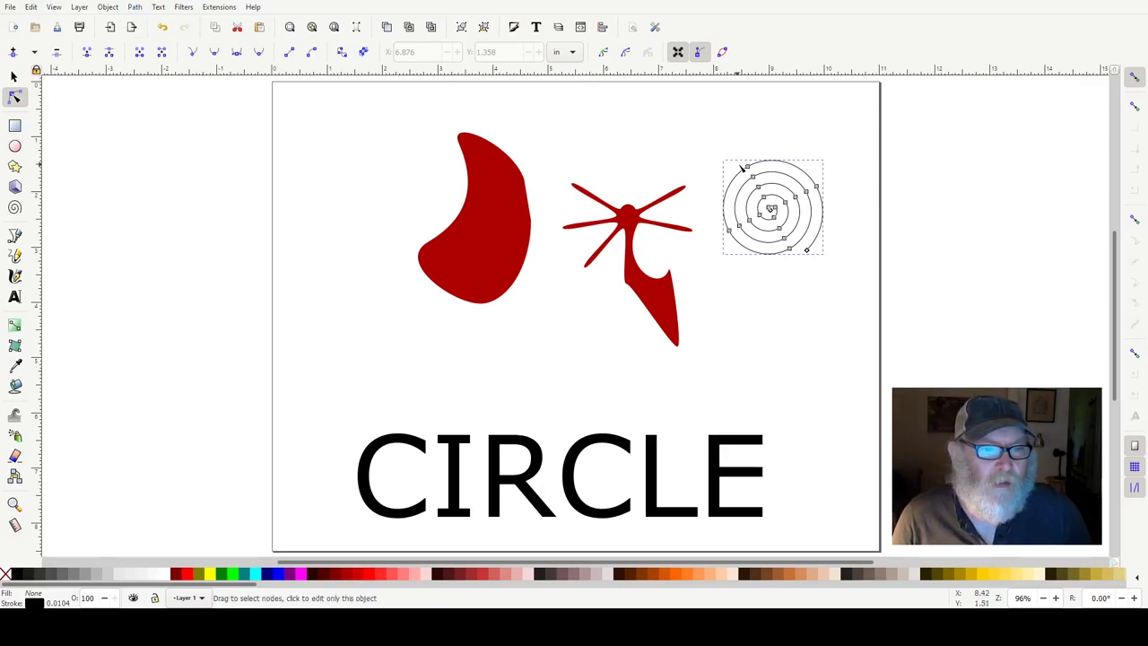
key("ctrl+a")
left_click_drag(746, 167, 733, 128)
key("shift+alt+d")
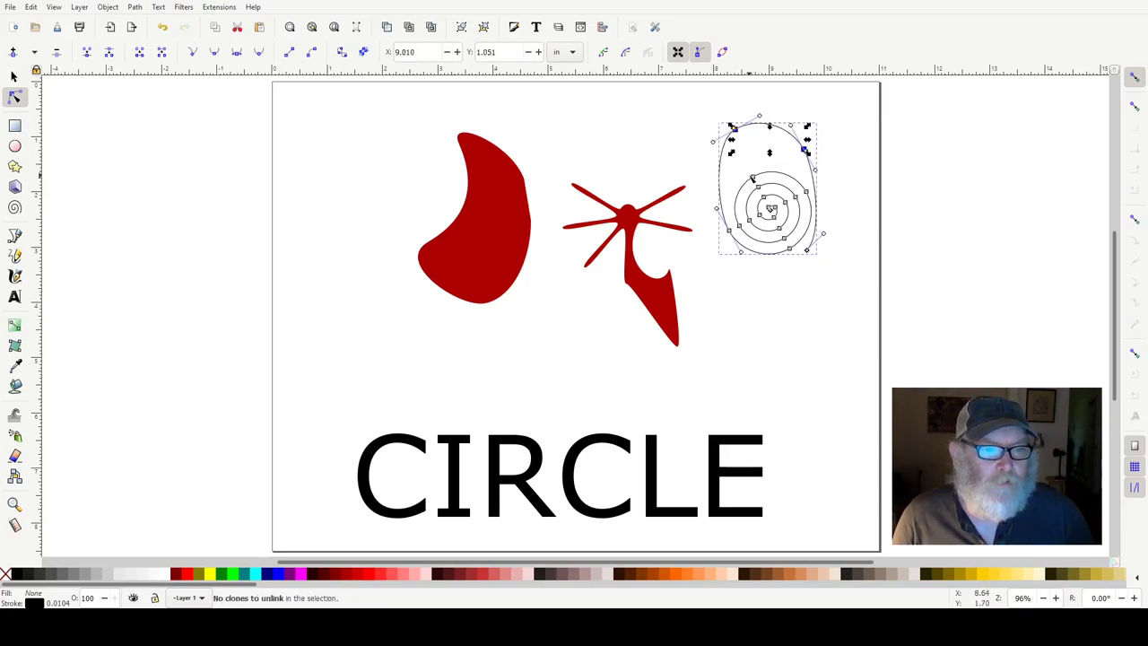
- Move the spiral's second-ring upper node to X 8.572, Y 1.271 in and its third-ring upper node to X 8.710, Y 1.684 in
left_click_drag(753, 177, 761, 196)
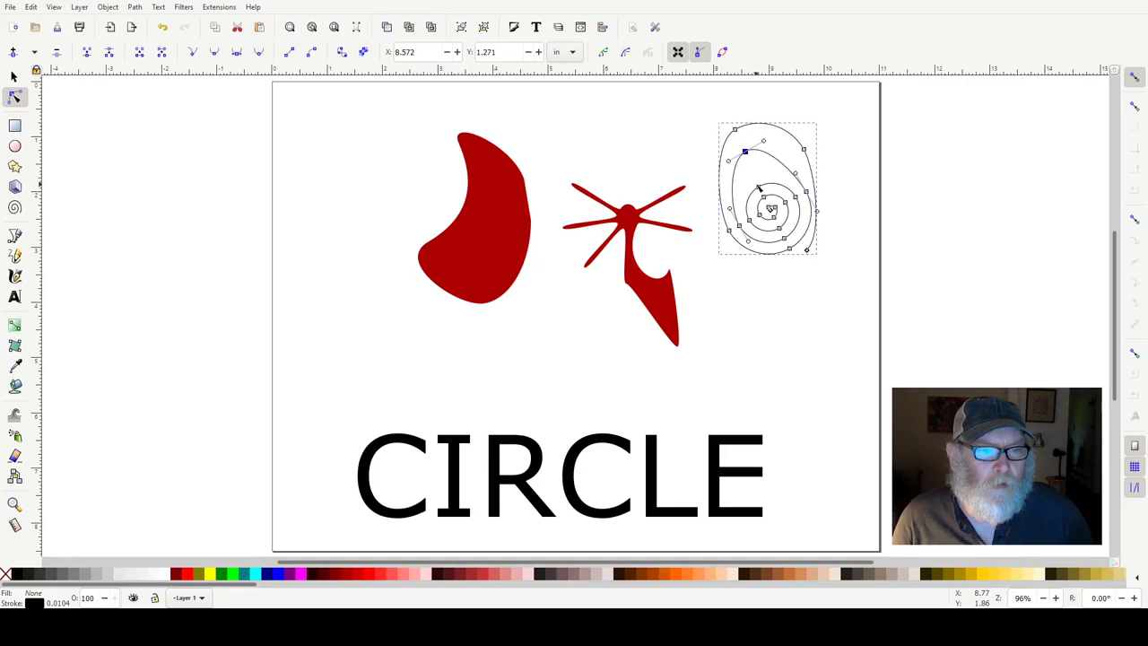
key("Escape")
left_click_drag(758, 188, 753, 174)
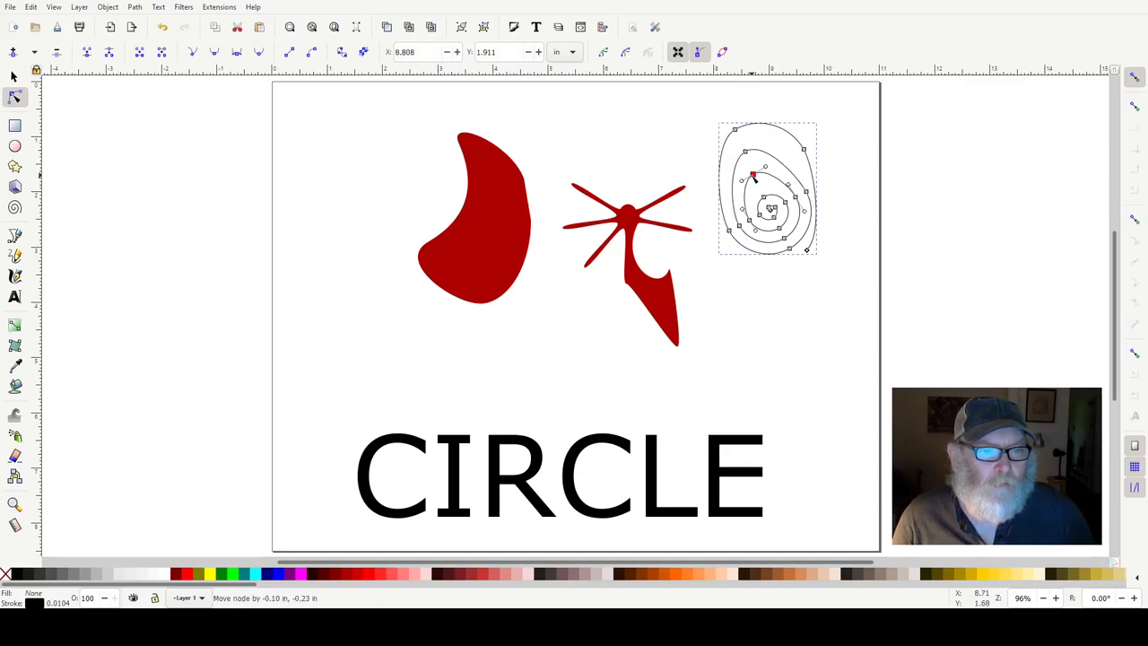
key("Escape")
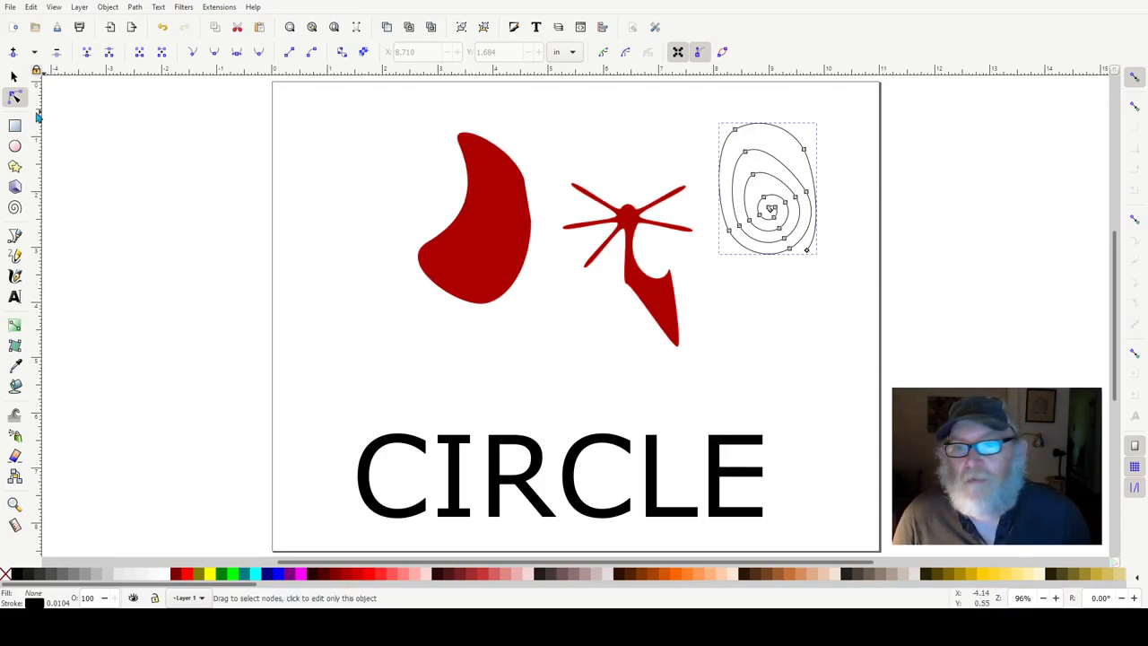
- Delete the ellipse, star and spiral paths and move the CIRCLE text up to X 2.102, Y 2.312 in
left_click(15, 78)
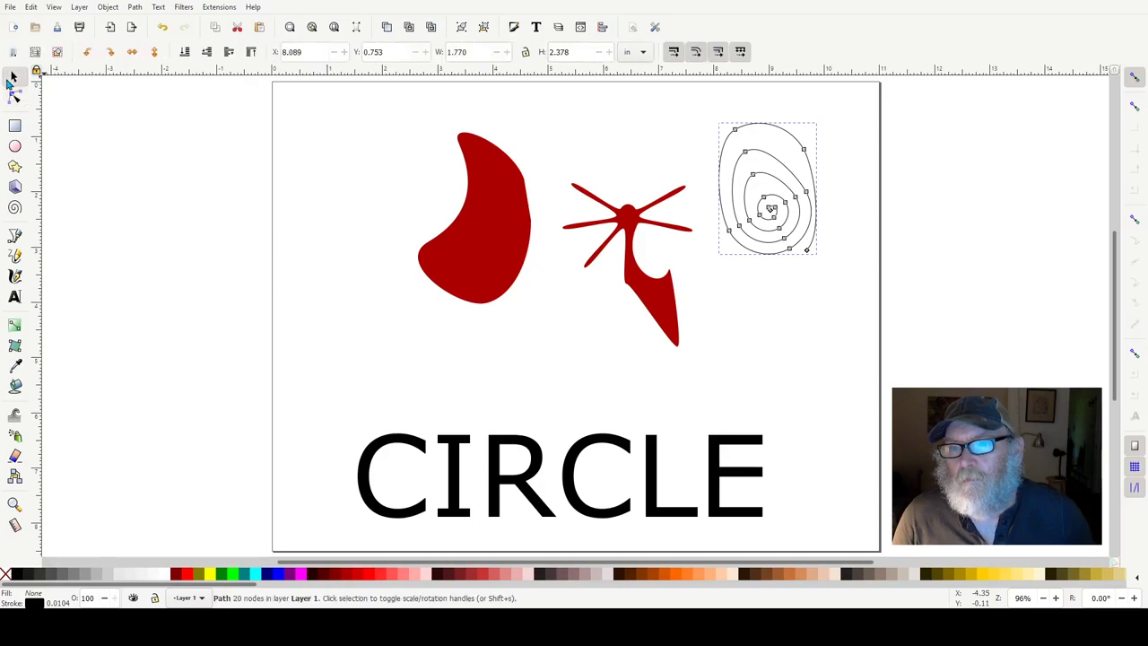
left_click_drag(351, 92, 921, 371)
key("Delete")
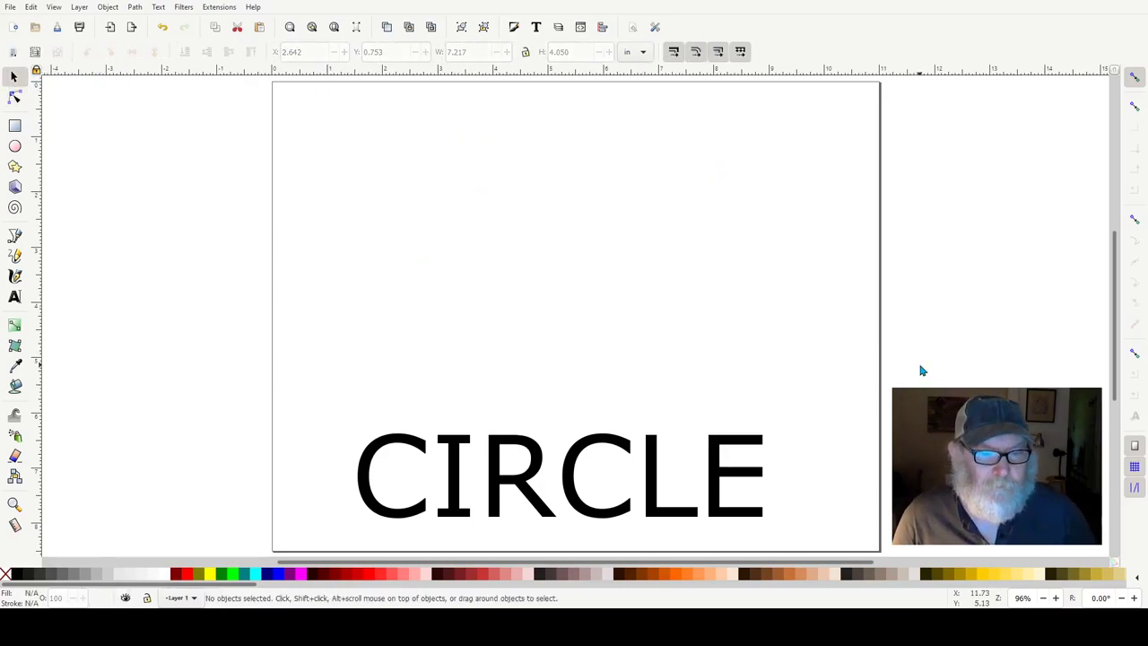
left_click_drag(722, 465, 747, 238)
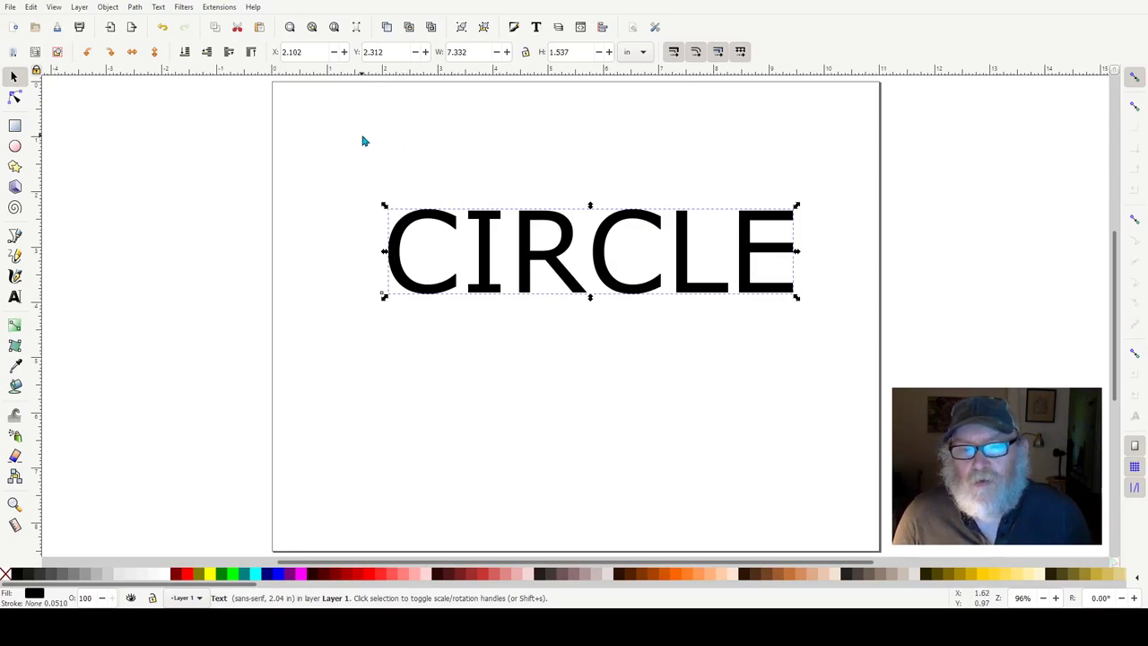
- Convert the CIRCLE text to paths and show the nodes of its first three letters one after another
left_click(147, 28)
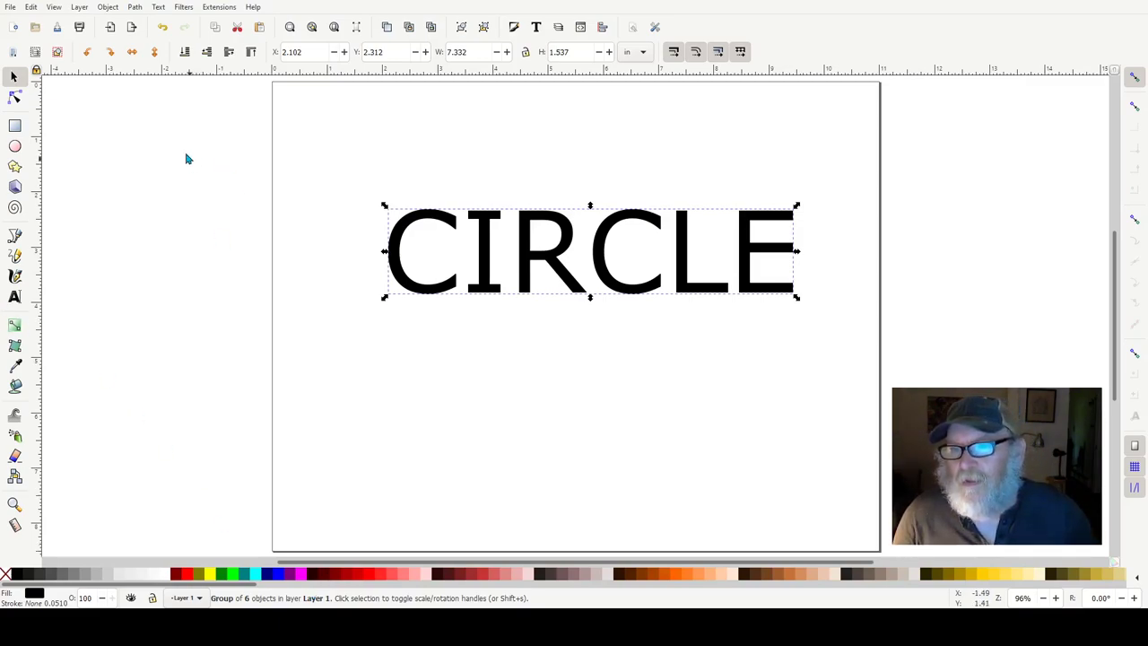
left_click(15, 97)
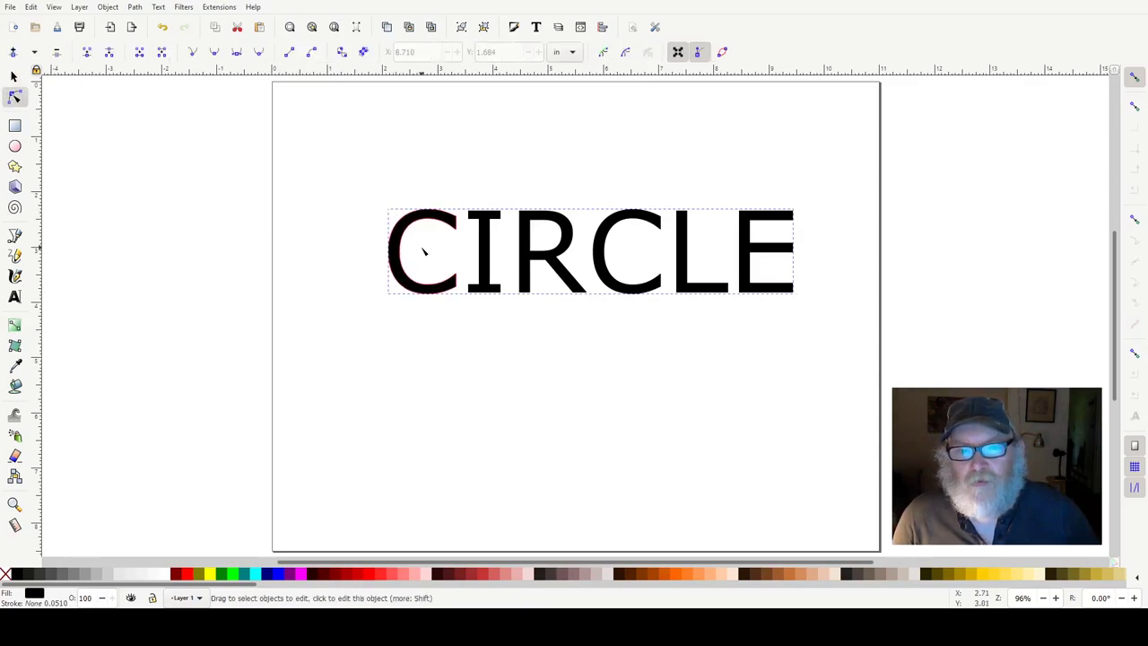
left_click(451, 220)
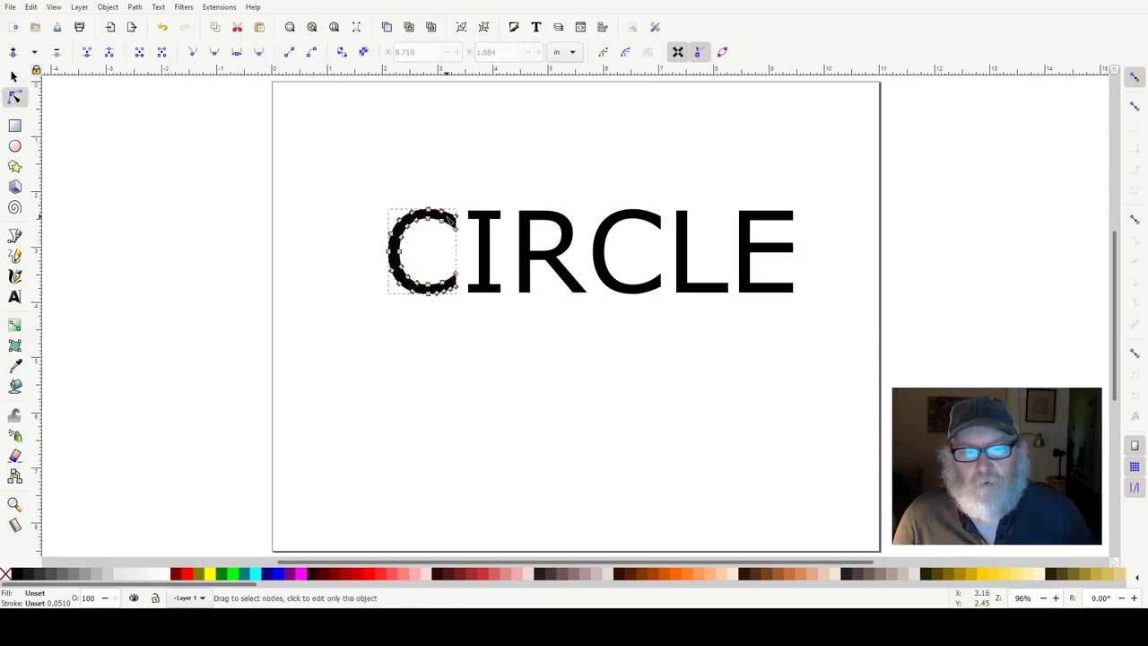
left_click(486, 226)
left_click(555, 224)
- Pull the second C's top outer node up to X 6.601, Y 1.630 in and its bottom outer node down to X 6.525, Y 4.337 in
left_click(621, 218)
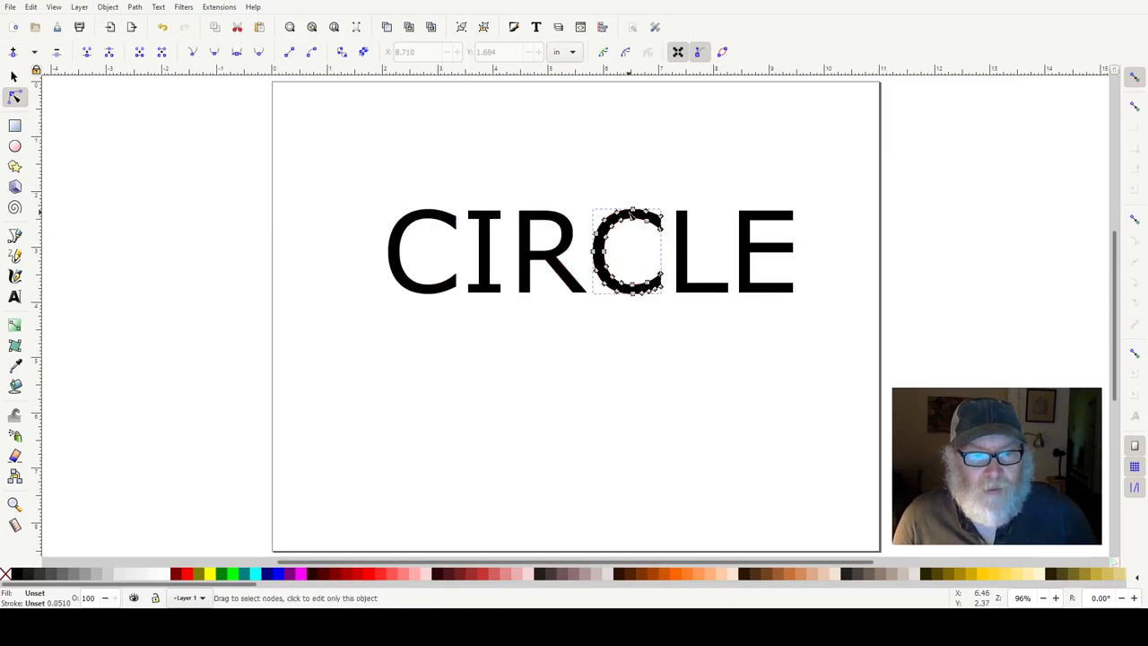
left_click_drag(633, 213, 635, 171)
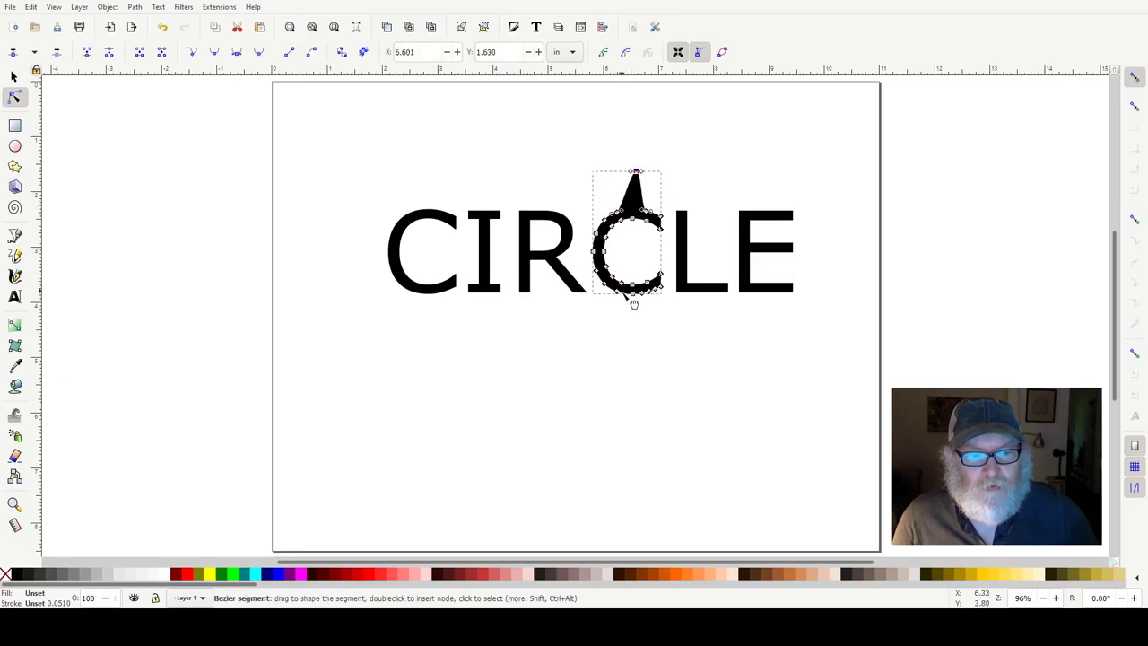
left_click_drag(635, 297, 632, 321)
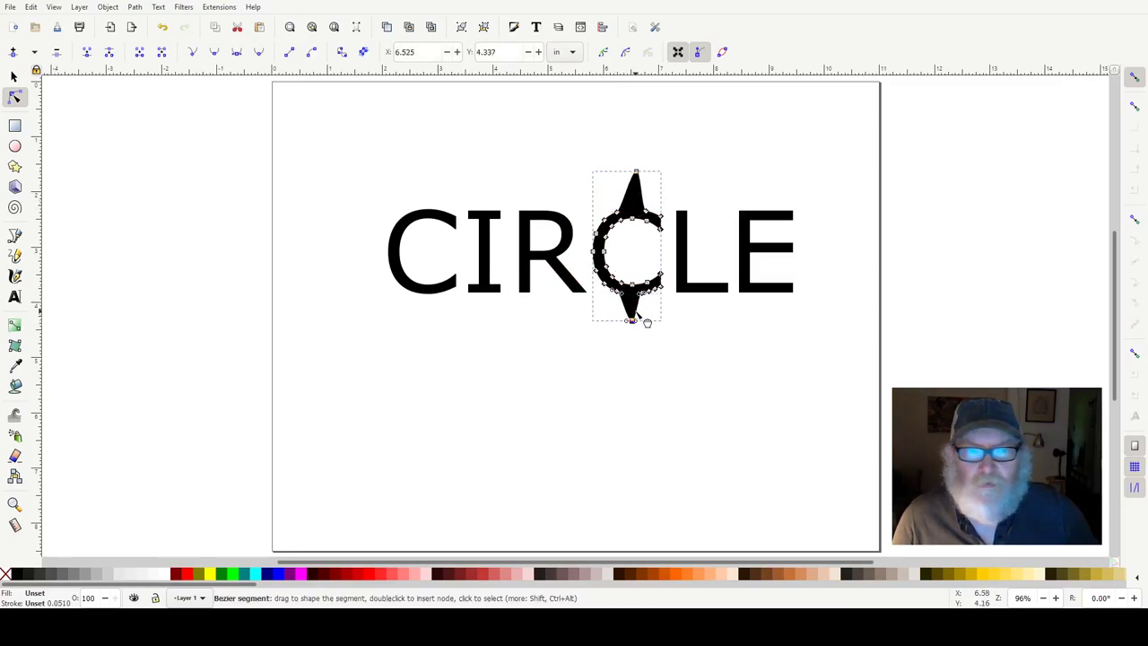